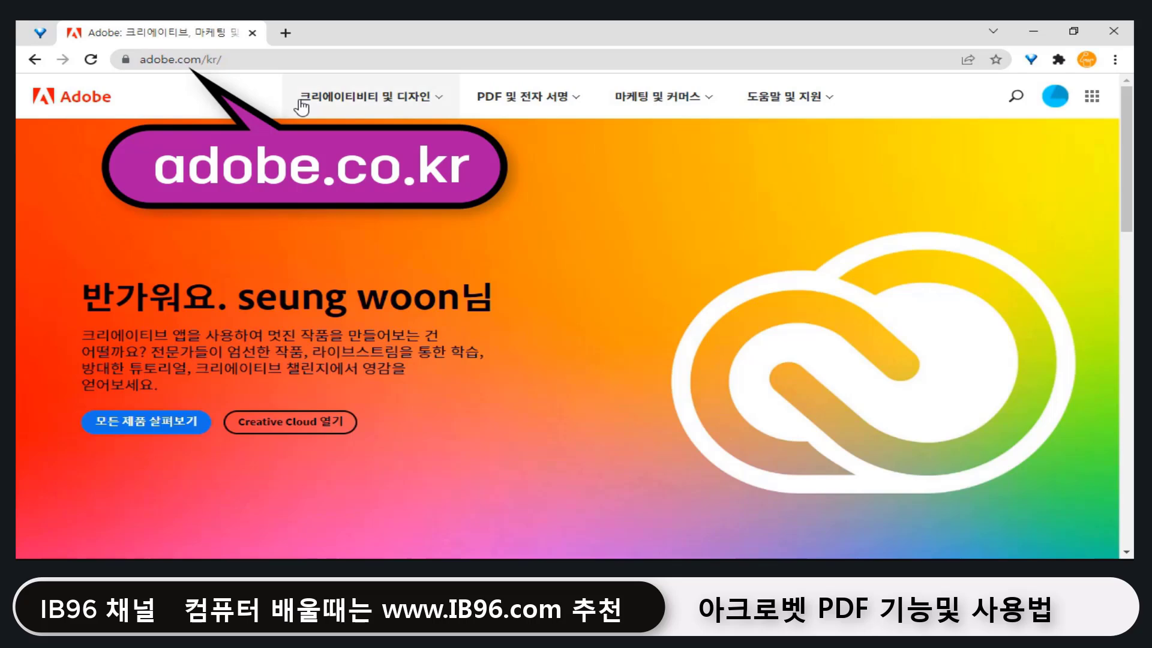
# Step: Browse Adobe's site through 크리에이티비티 및 디자인 and the Creative Cloud catalog to Acrobat Pro's purchase page
pyautogui.click(444, 105)
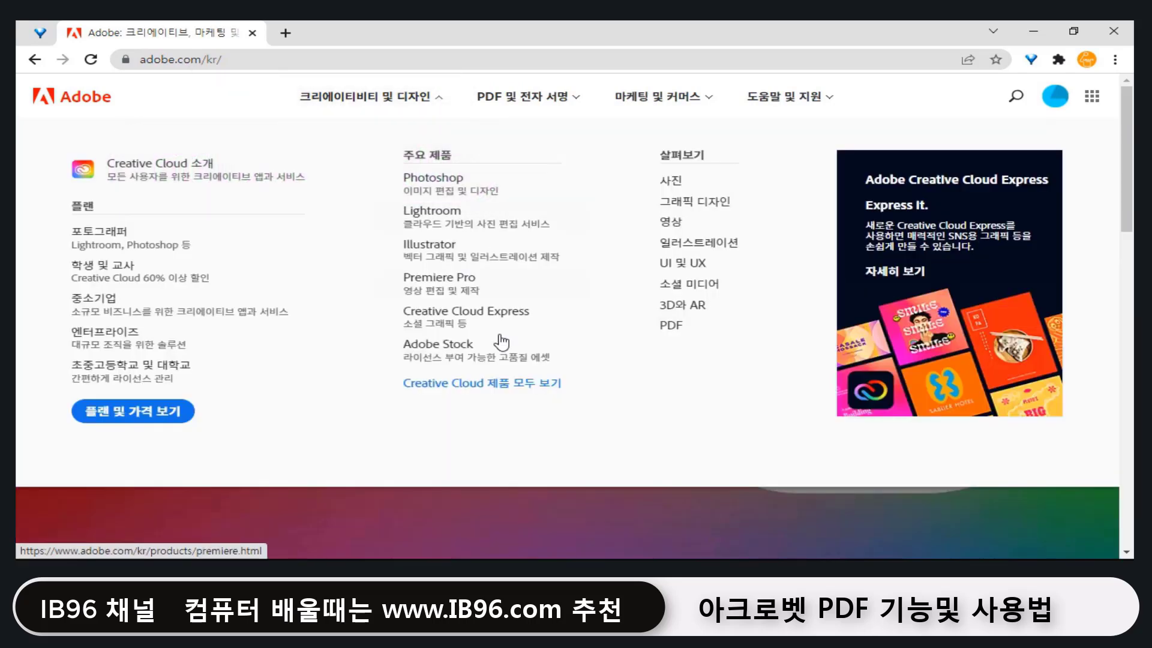
pyautogui.click(503, 393)
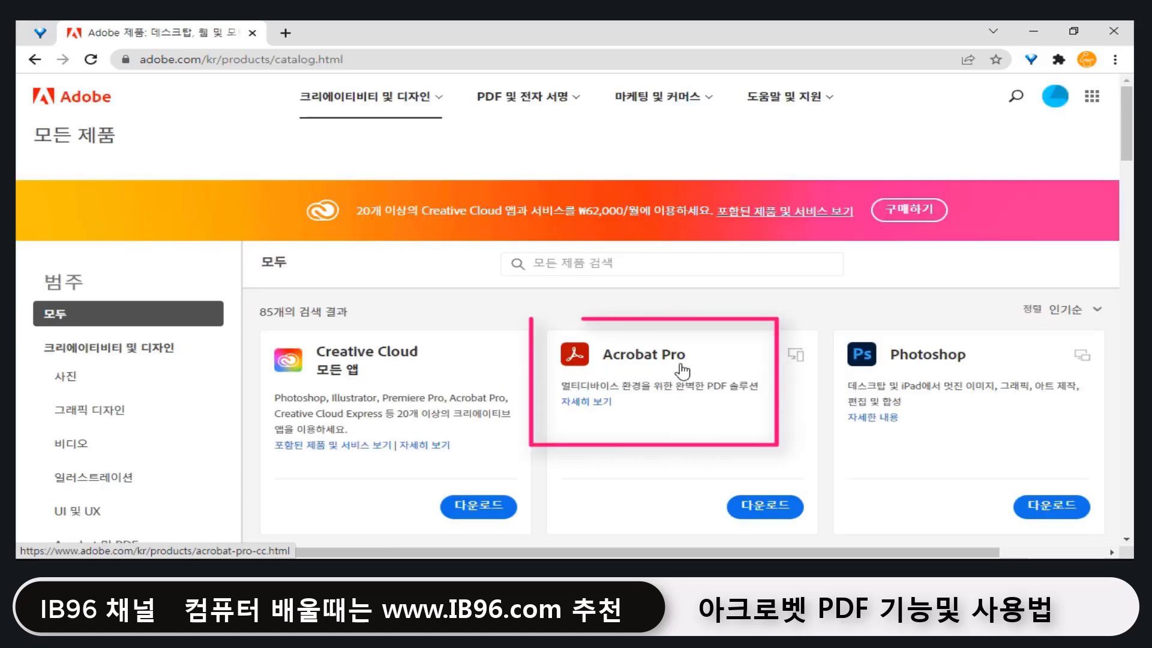
pyautogui.click(661, 365)
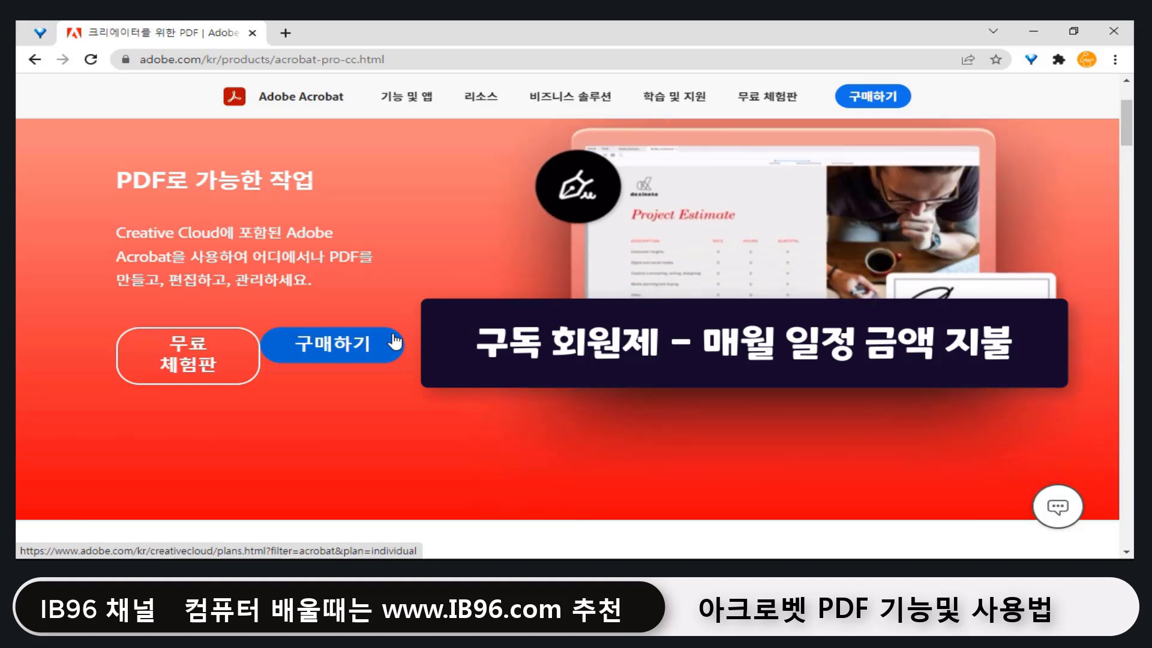
pyautogui.click(366, 351)
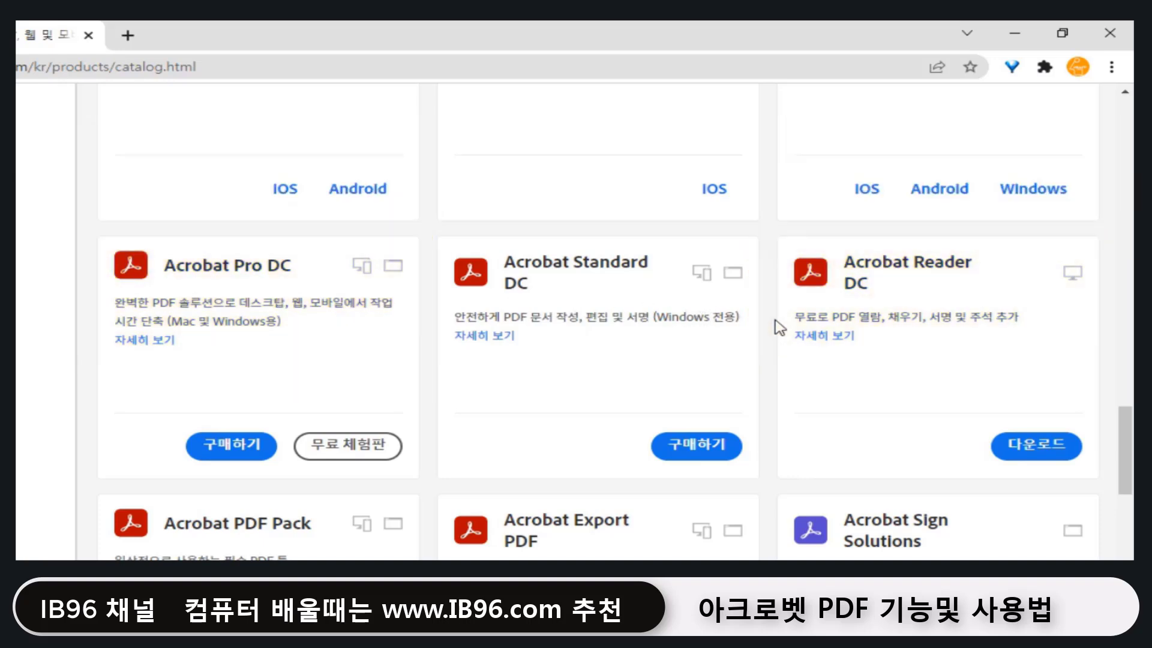
# Step: Scroll the Adobe product catalog page back up to the top
pyautogui.scroll(20, 779, 327)
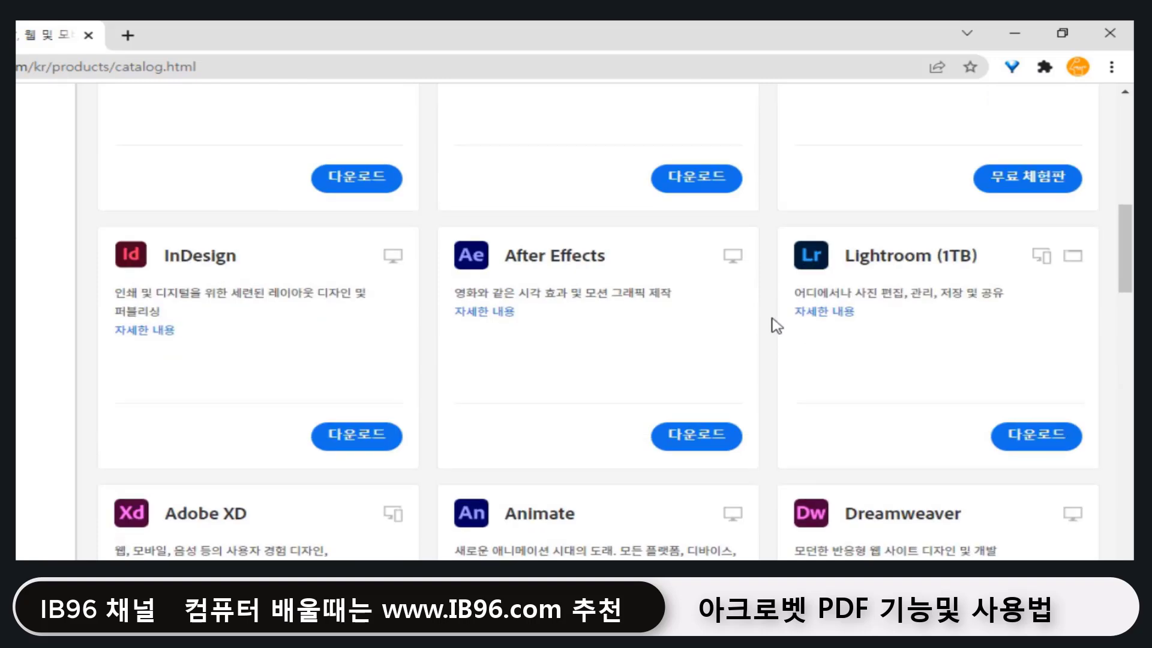
pyautogui.scroll(2, 777, 325)
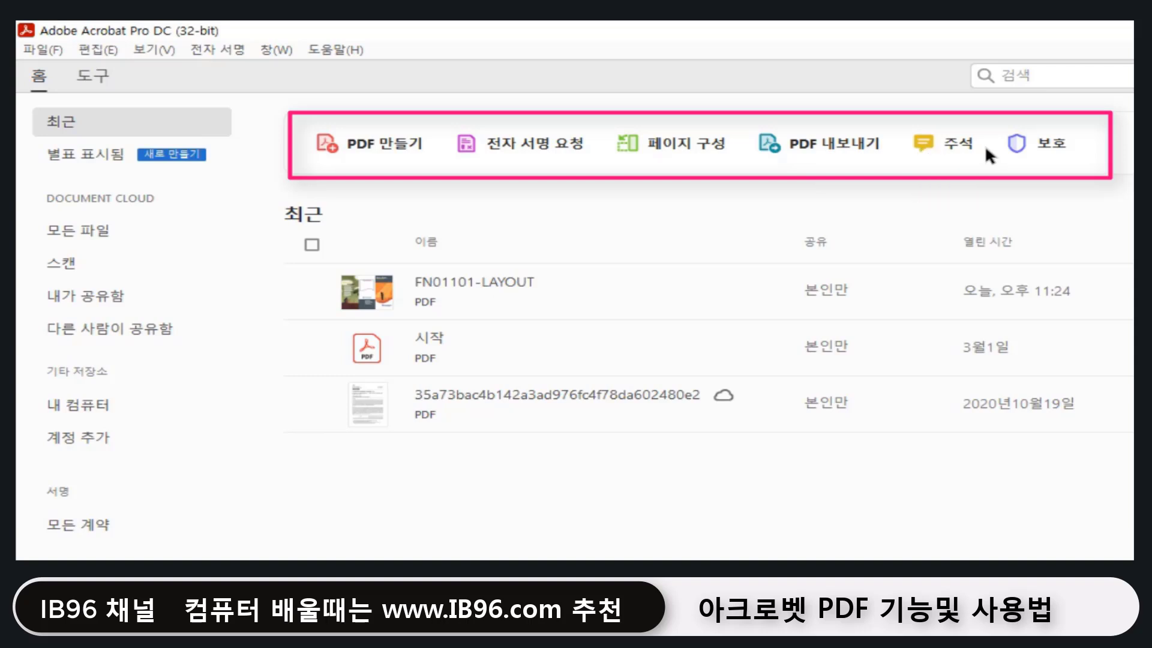
# Step: Open the PDF 만들기 tool from Acrobat's Home screen tool shortcuts
pyautogui.click(405, 154)
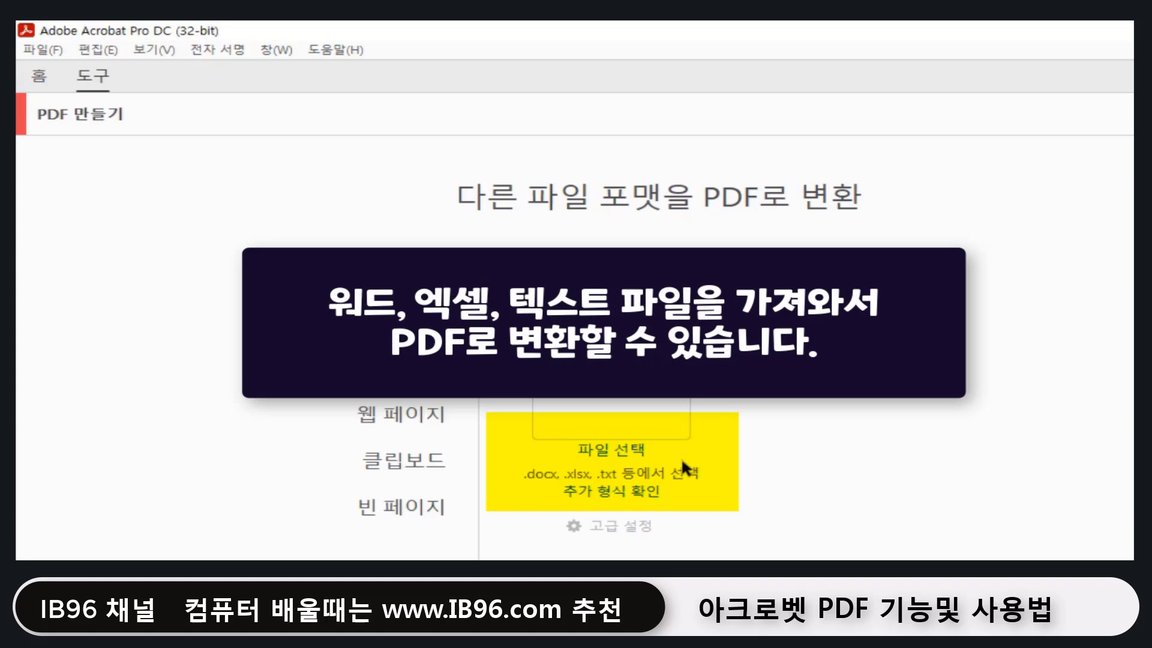
# Step: Review the 복수 파일, 스캐너, 웹 페이지 and 클립보드 PDF creation sources in turn
pyautogui.click(421, 328)
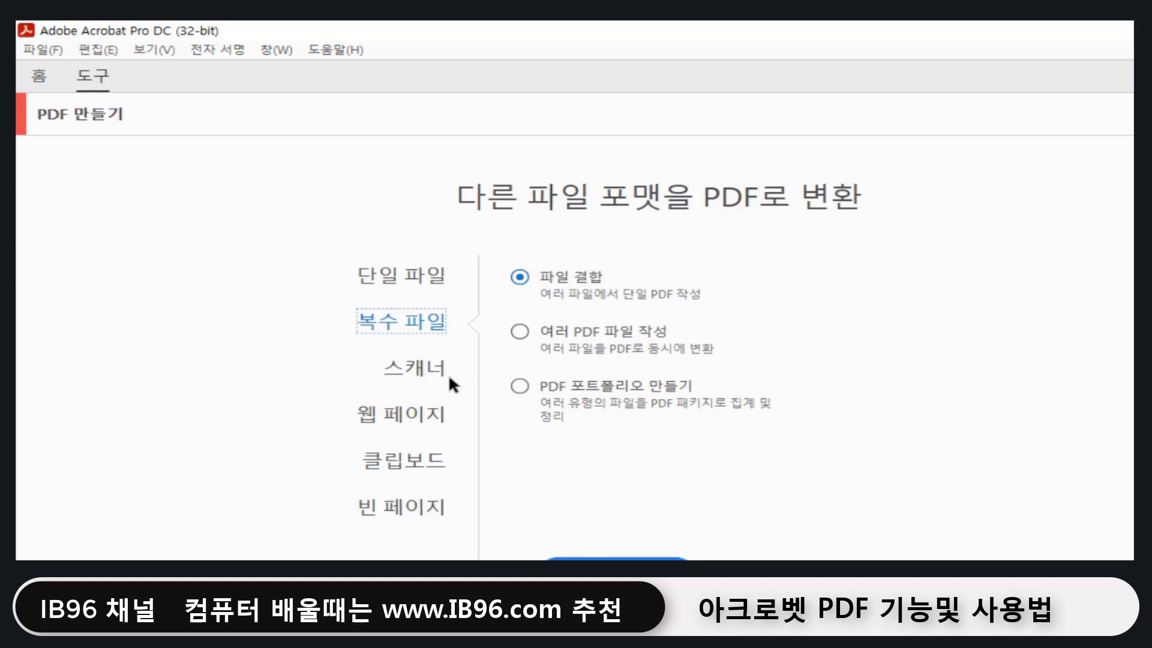
pyautogui.click(434, 368)
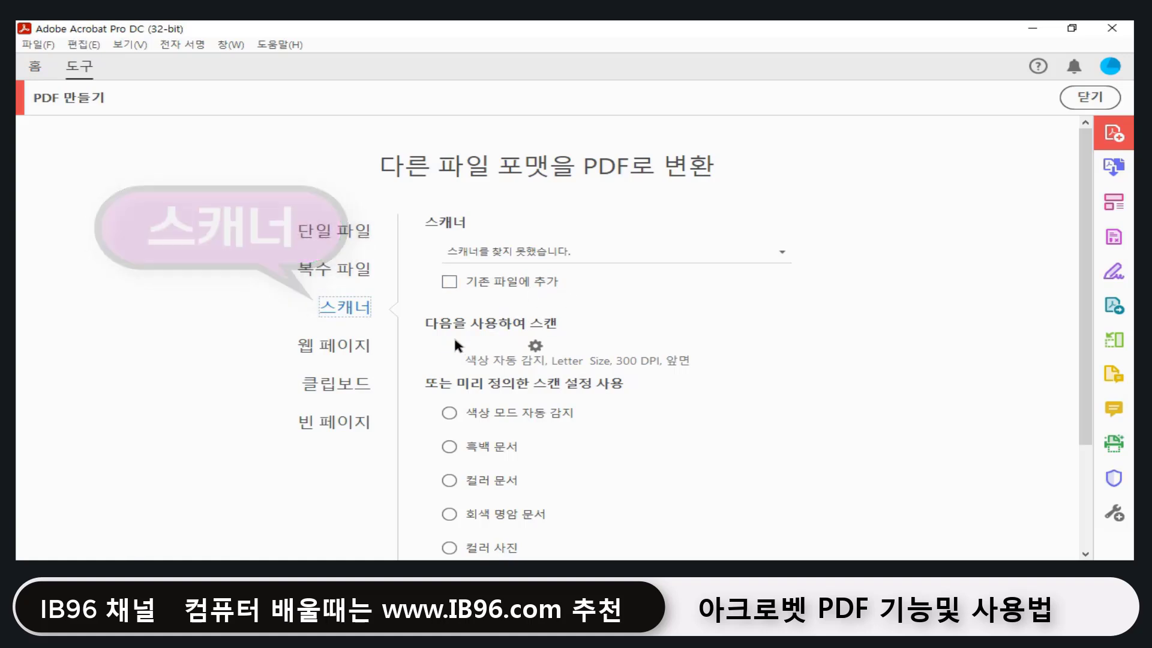
pyautogui.click(349, 353)
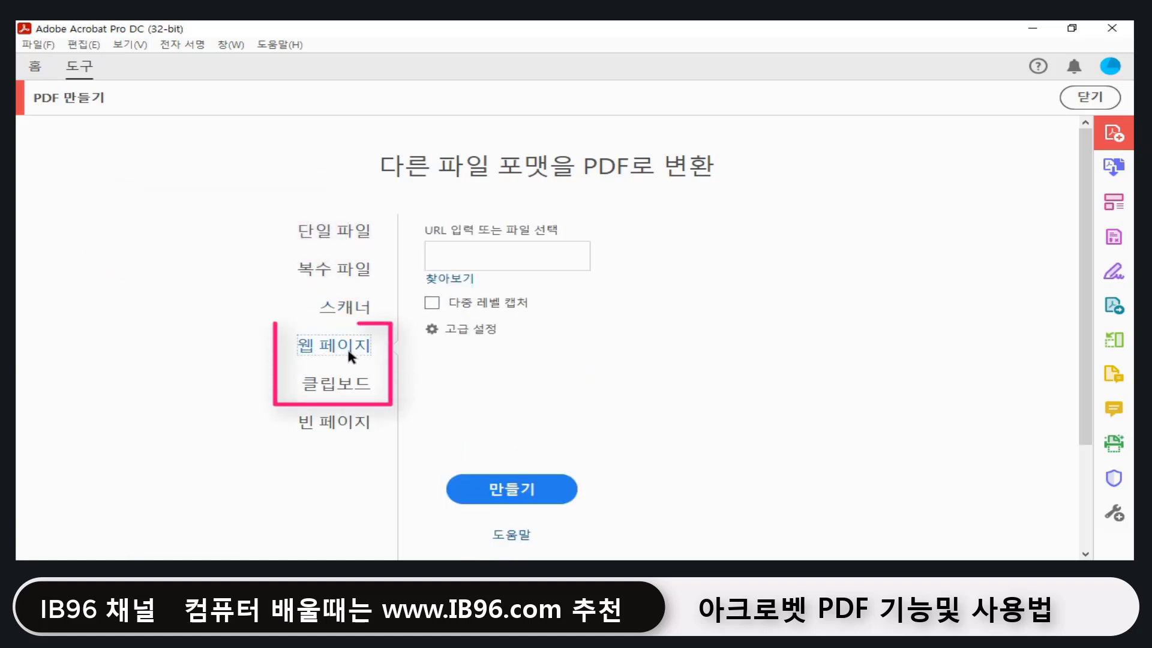
pyautogui.click(364, 382)
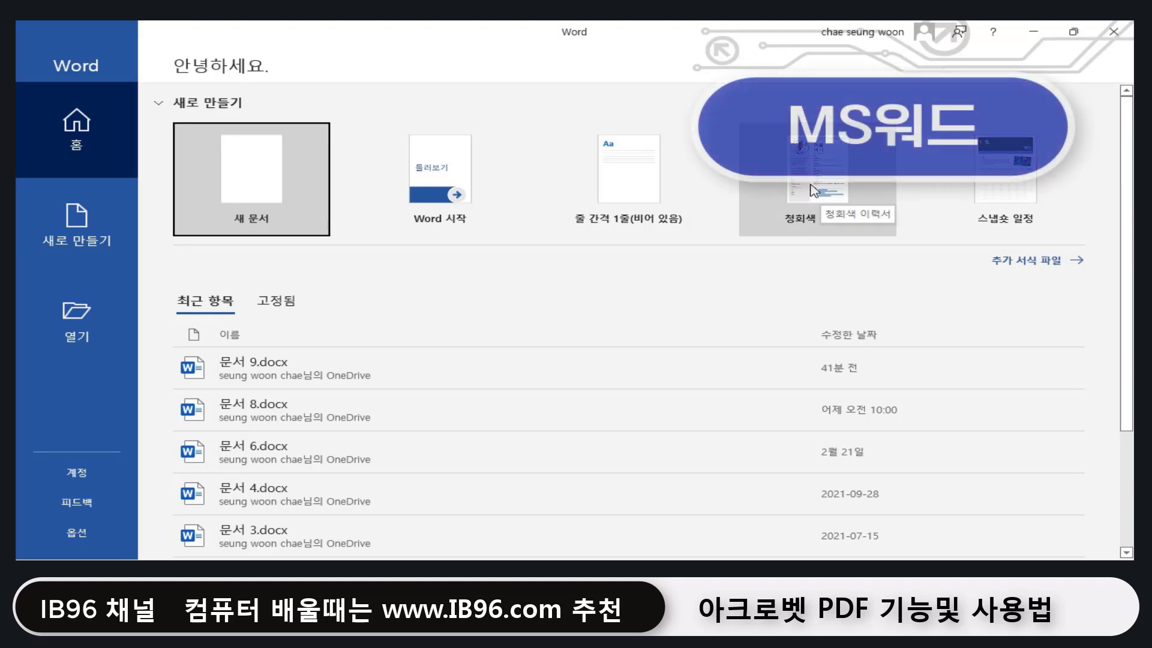
# Step: Create a new Word document from the 청회색 이력서 resume template
pyautogui.click(814, 191)
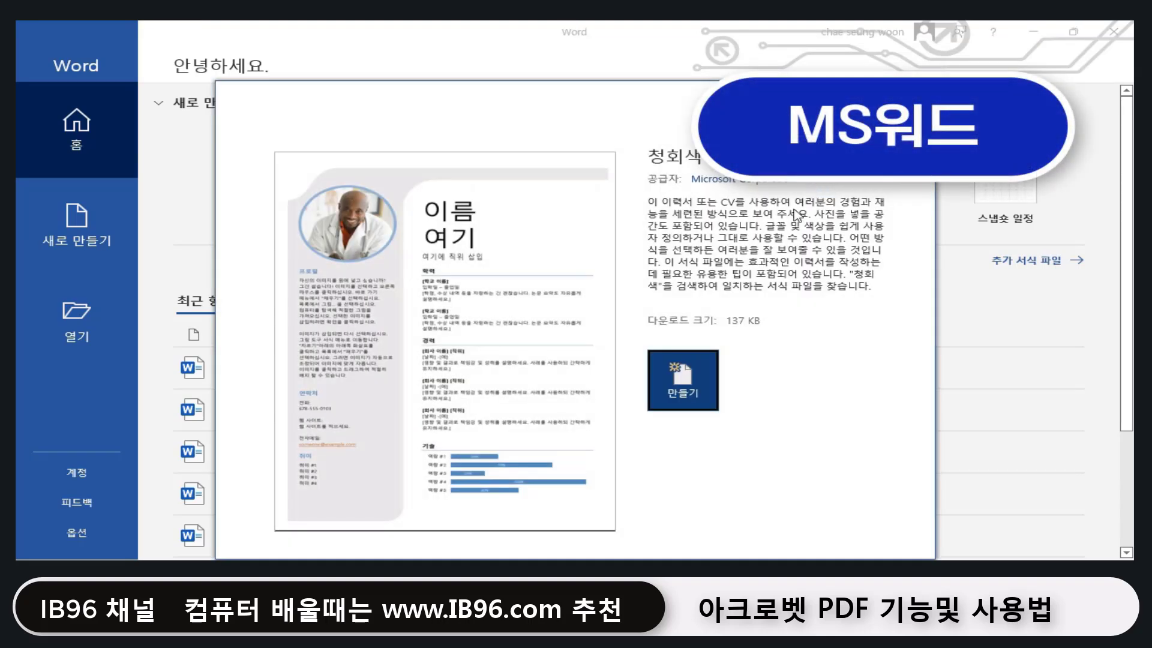
pyautogui.click(689, 384)
pyautogui.scroll(-3, 706, 391)
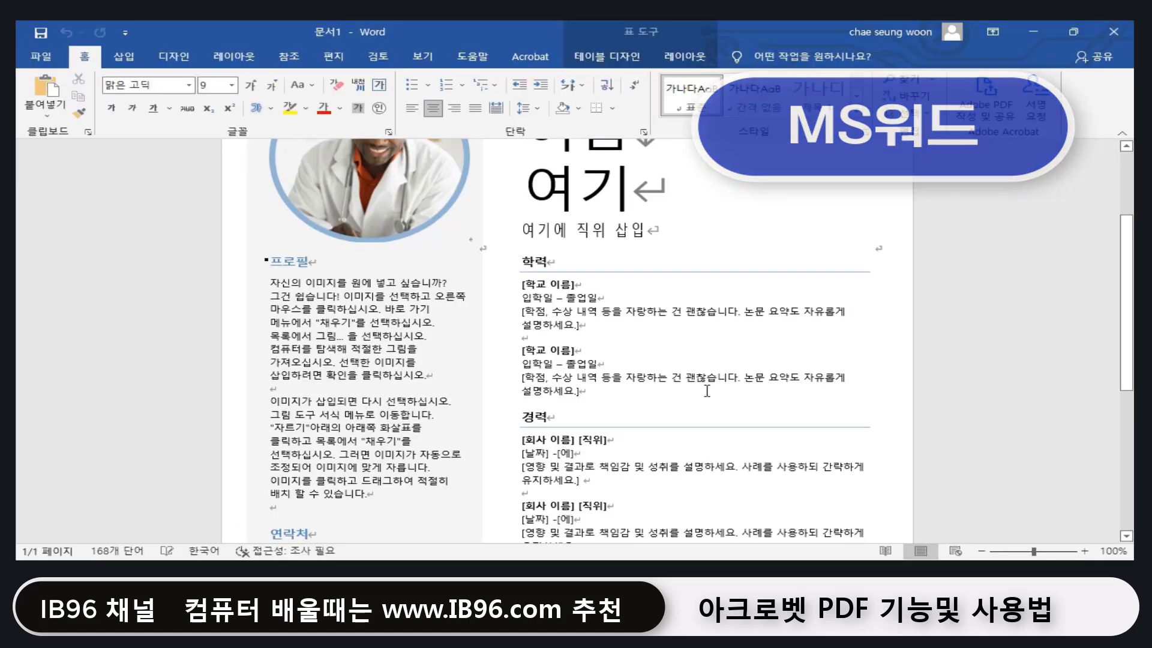
pyautogui.scroll(3, 707, 390)
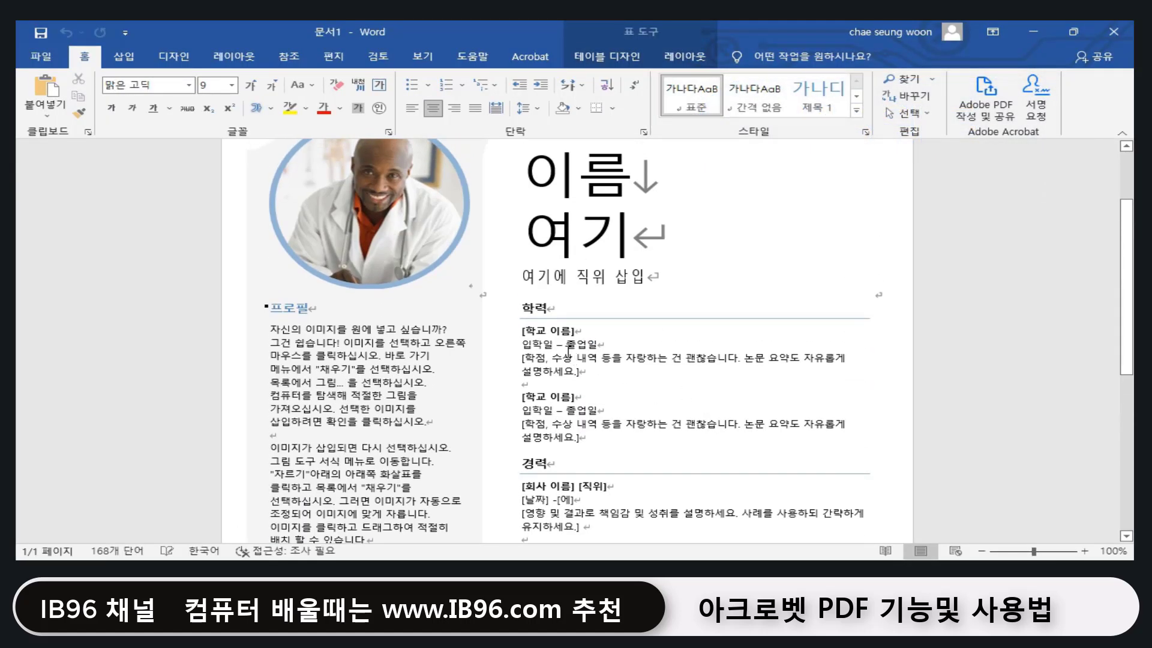
# Step: Select text in the resume's education entries, view the 파일 options, then close Word
pyautogui.moveTo(538, 345); pyautogui.dragTo(588, 372)
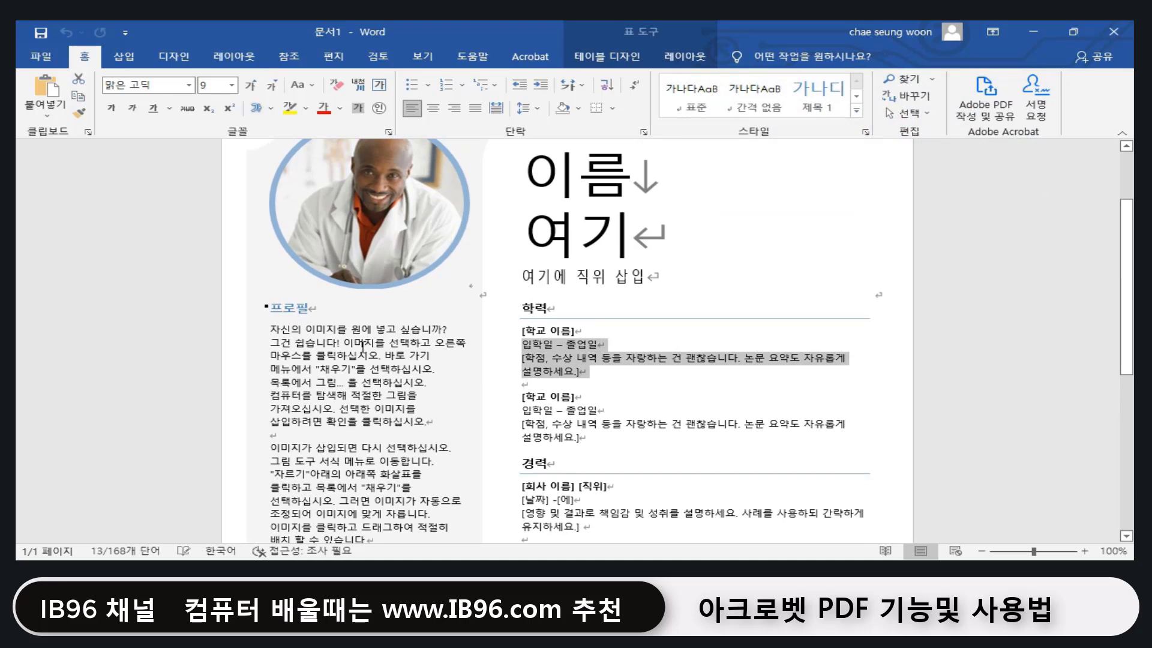
pyautogui.doubleClick(537, 412)
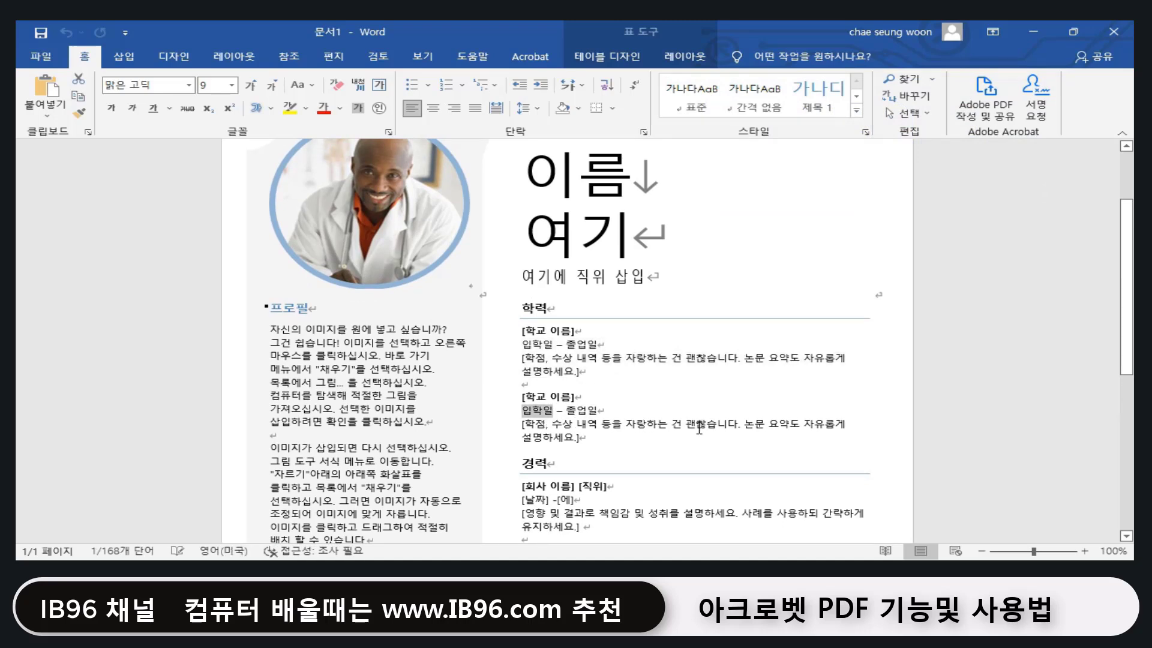
pyautogui.moveTo(626, 358); pyautogui.dragTo(671, 358)
pyautogui.click(627, 357)
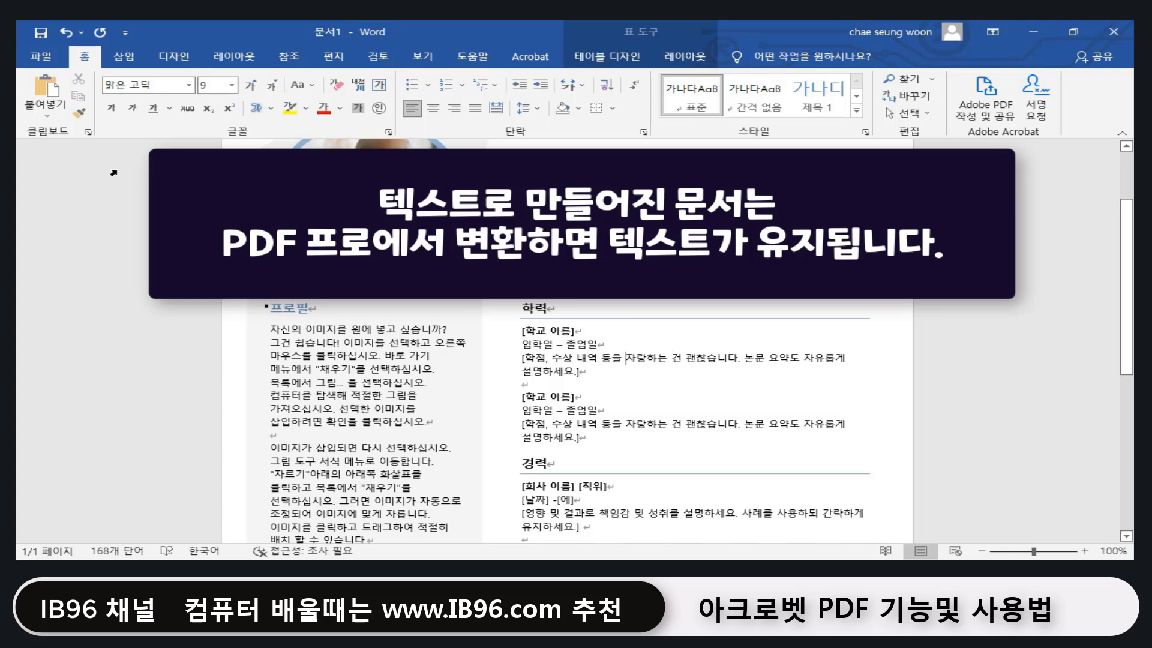
pyautogui.click(45, 59)
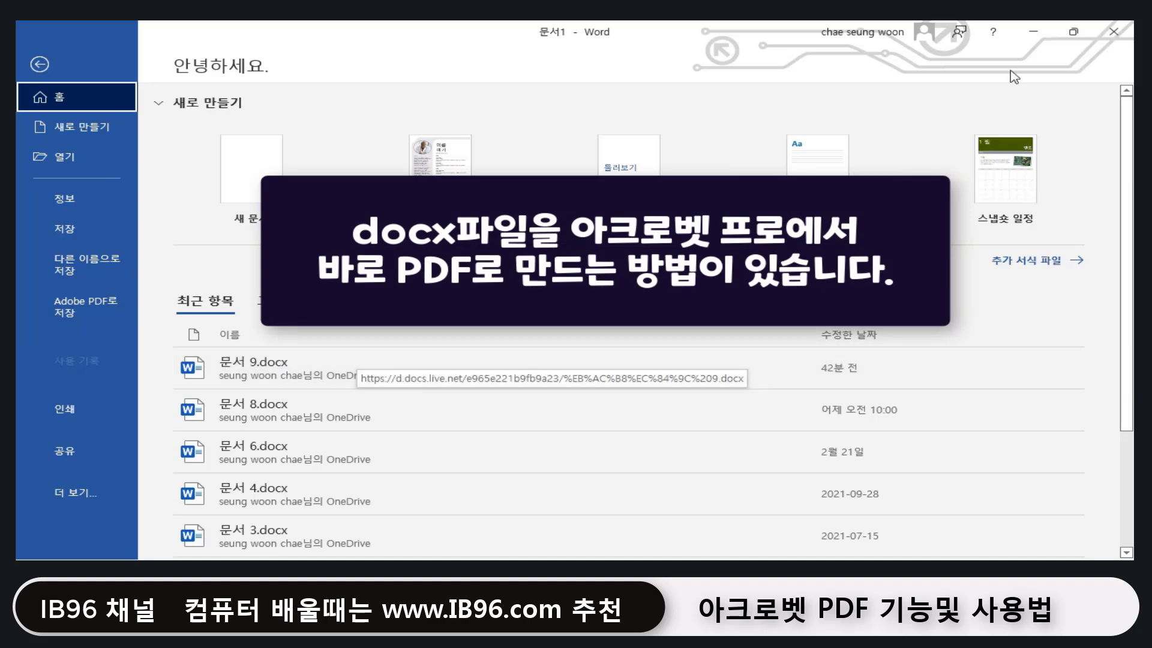
pyautogui.click(1114, 32)
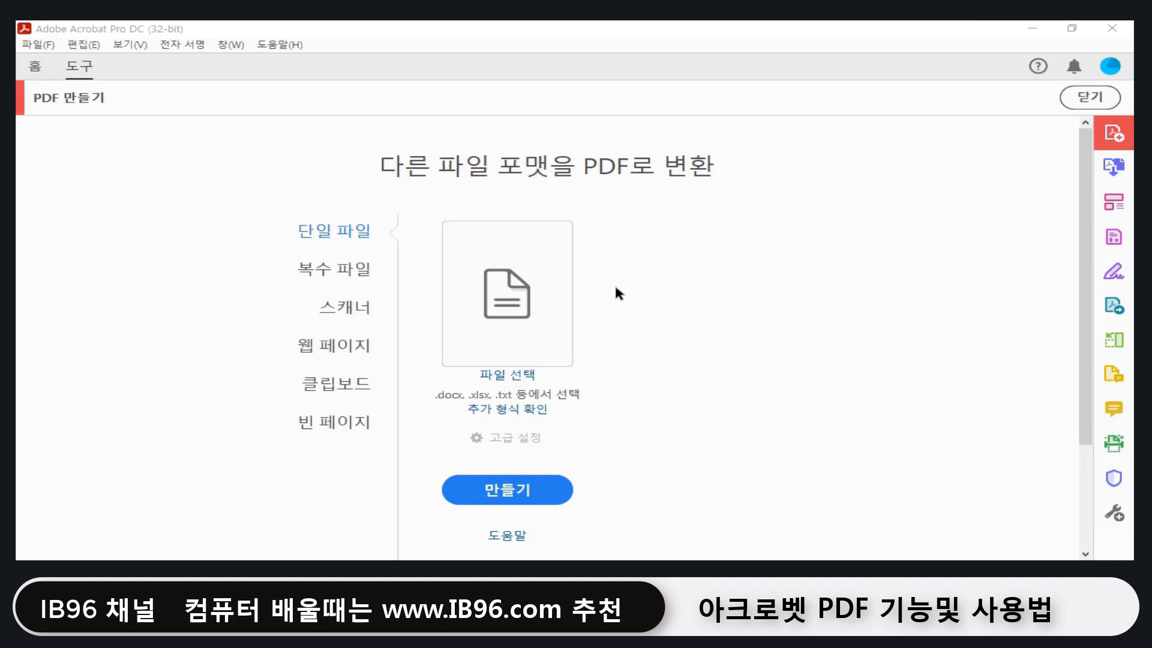
# Step: Preview the 스캐너 option, return to 단일 파일, and open then dismiss the 파일 menu
pyautogui.click(353, 308)
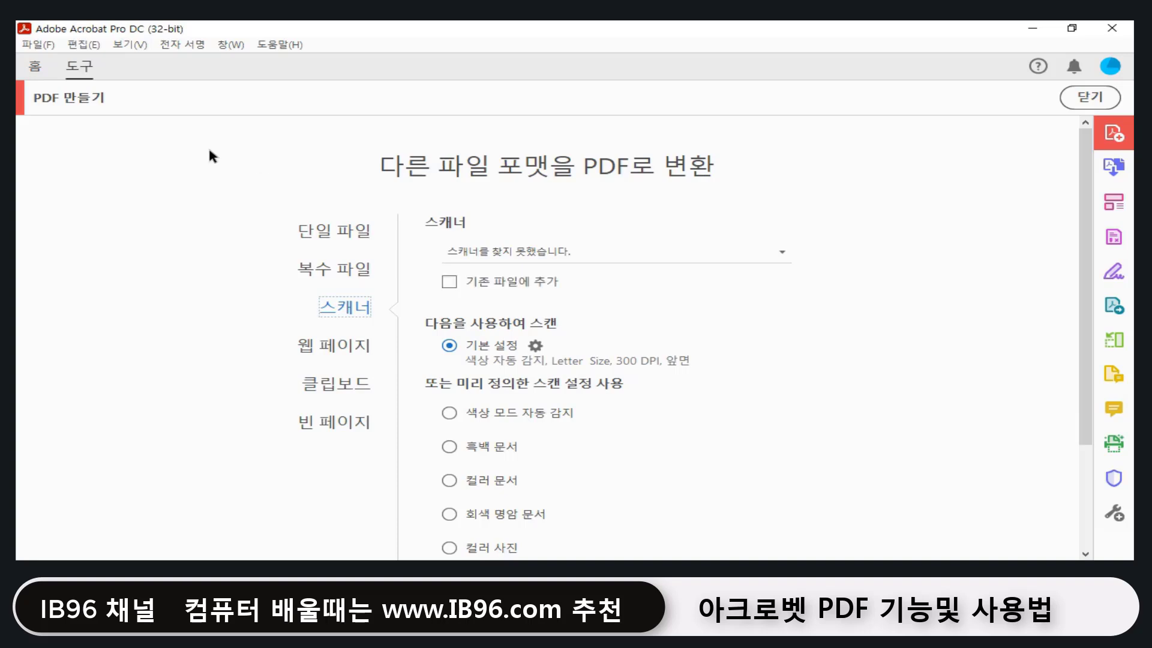
pyautogui.press('Up')
pyautogui.press('Up')
pyautogui.click(38, 44)
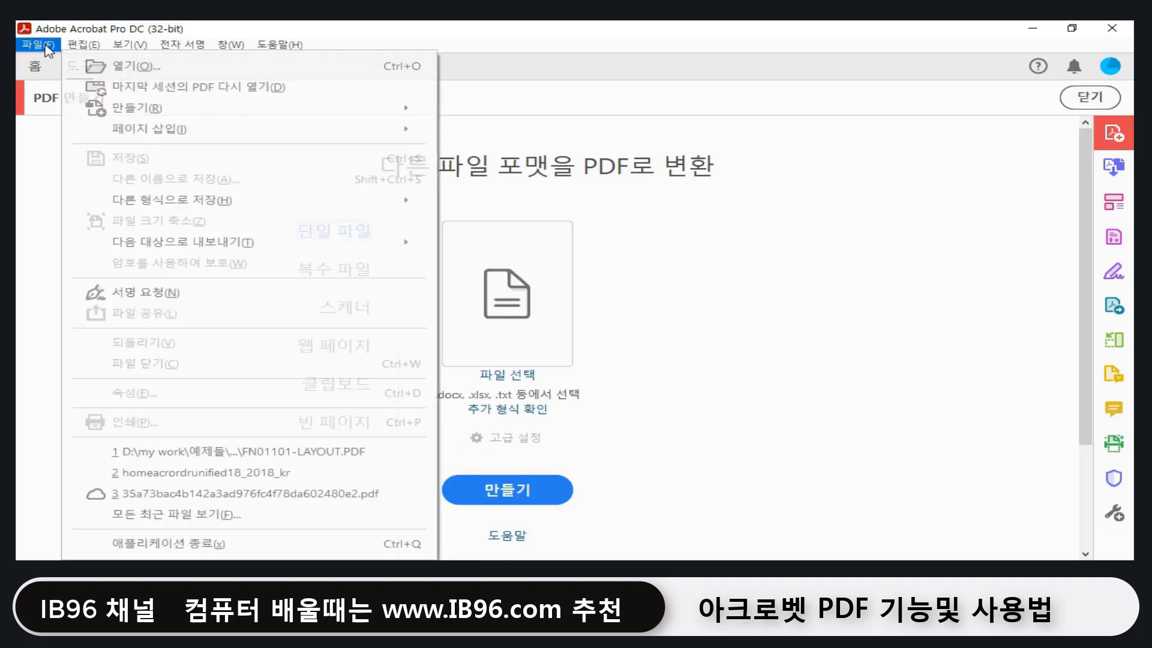
pyautogui.click(729, 235)
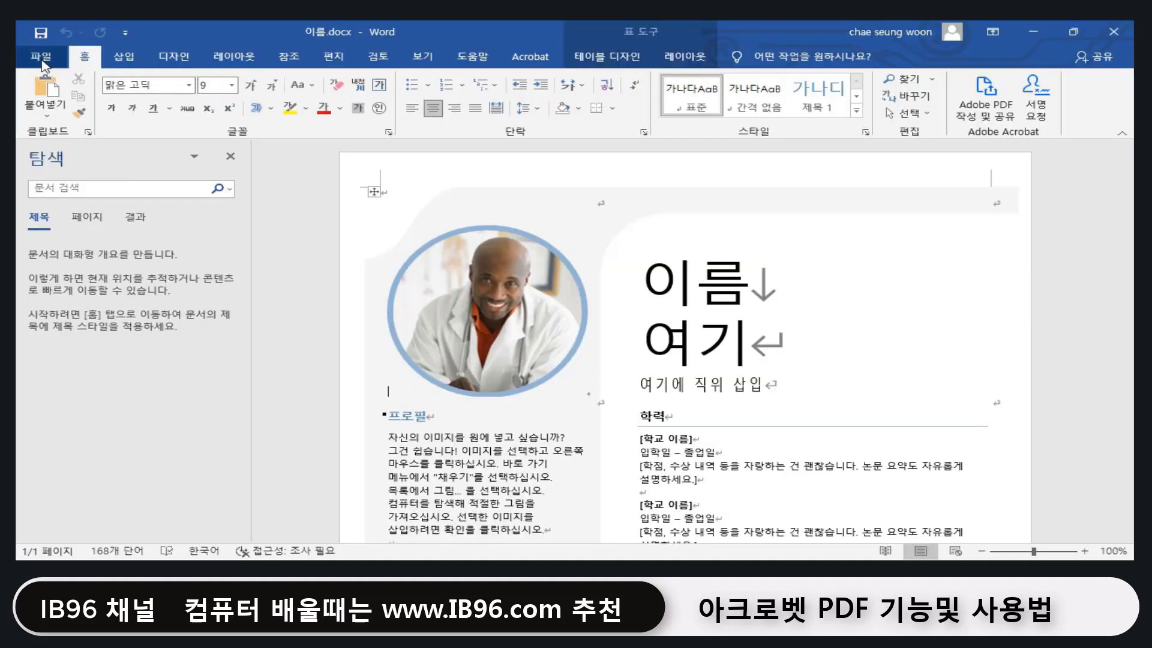
# Step: Save the Word resume through 파일 > Adobe PDF로 저장 as 이름.pdf
pyautogui.click(42, 57)
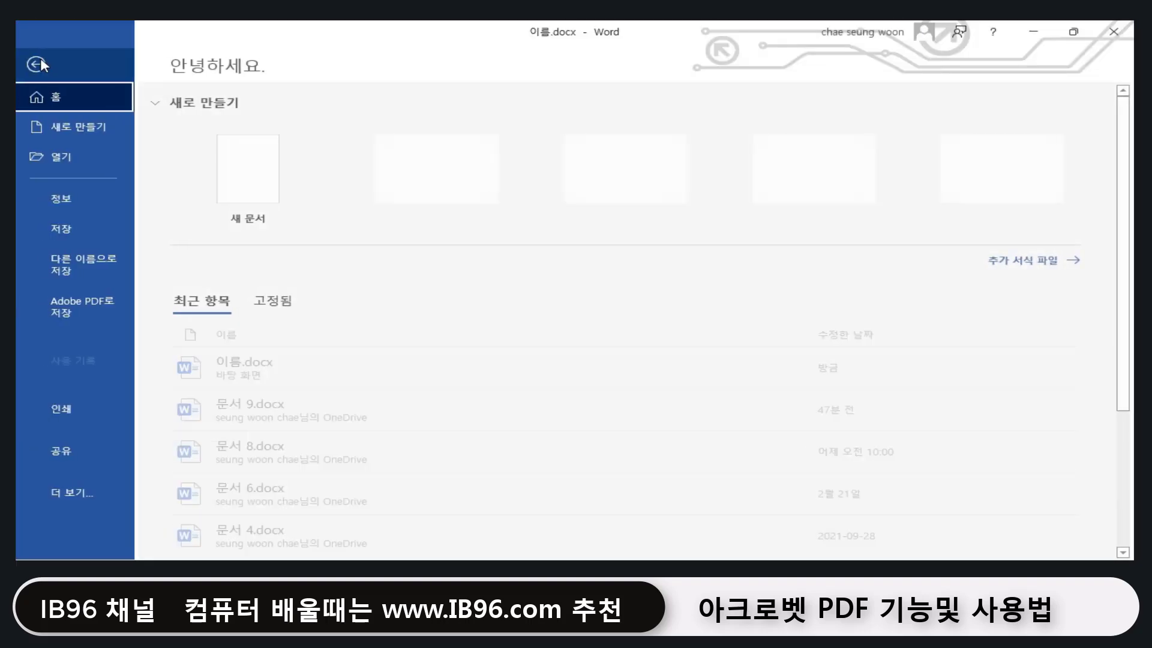
pyautogui.click(93, 309)
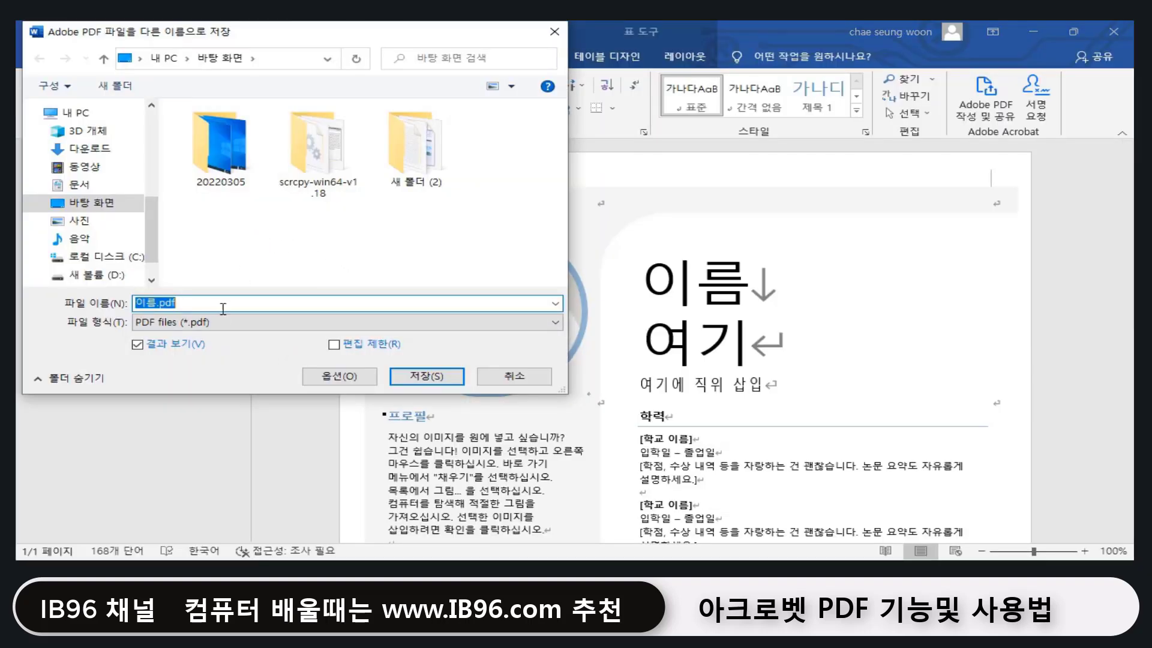
pyautogui.click(436, 377)
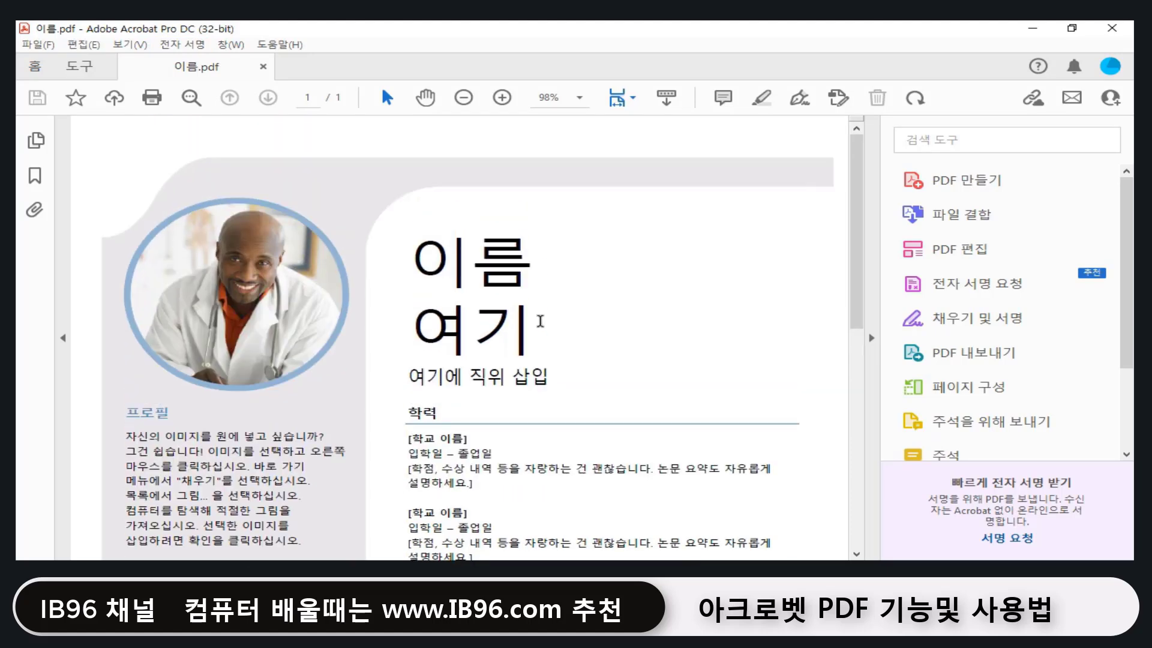
pyautogui.scroll(-3, 540, 321)
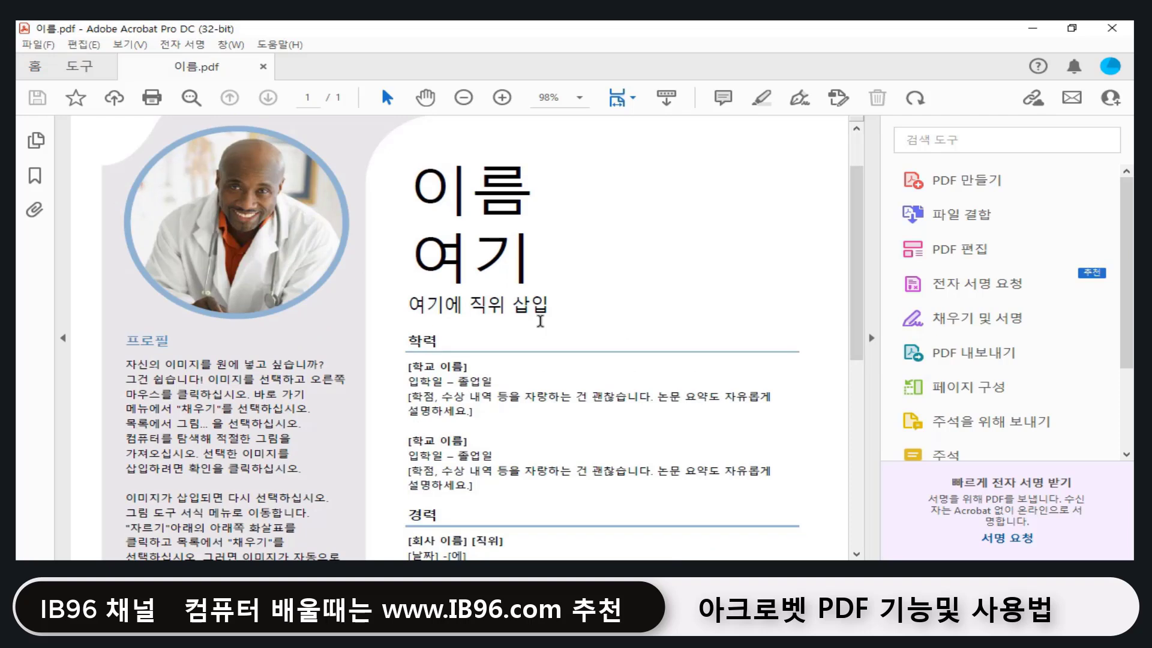
pyautogui.scroll(-3, 540, 321)
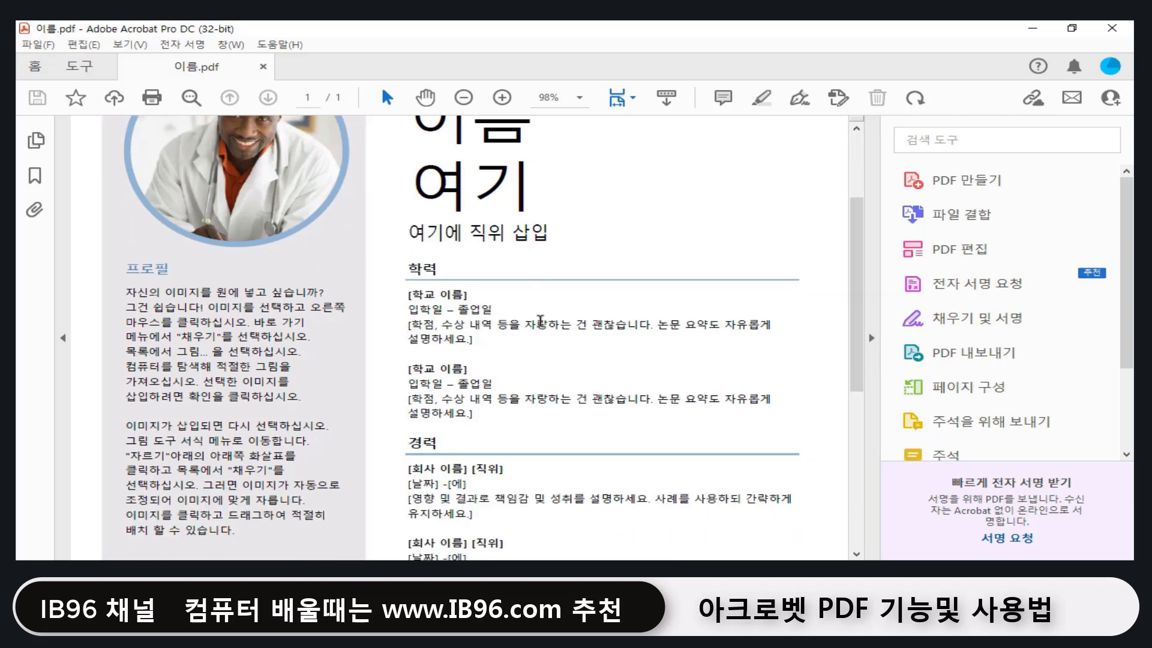
pyautogui.moveTo(507, 324); pyautogui.dragTo(652, 325)
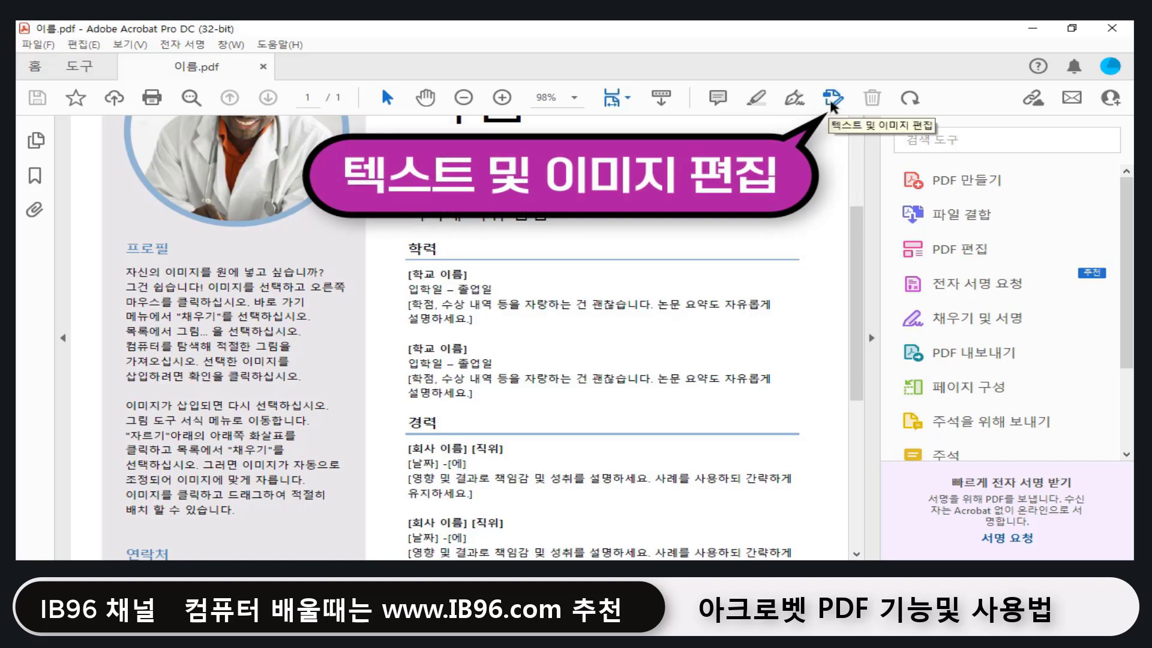
# Step: In Edit PDF mode, overwrite 졸업일 in the first 학력 entry with 20220701
pyautogui.click(831, 101)
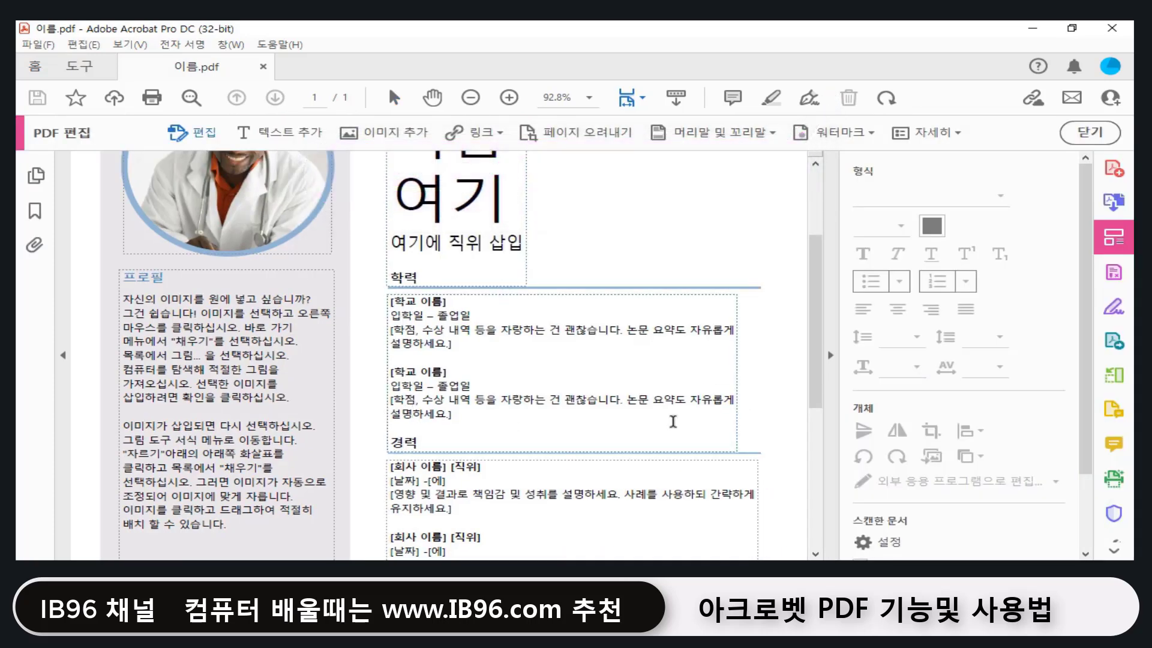
pyautogui.doubleClick(489, 315)
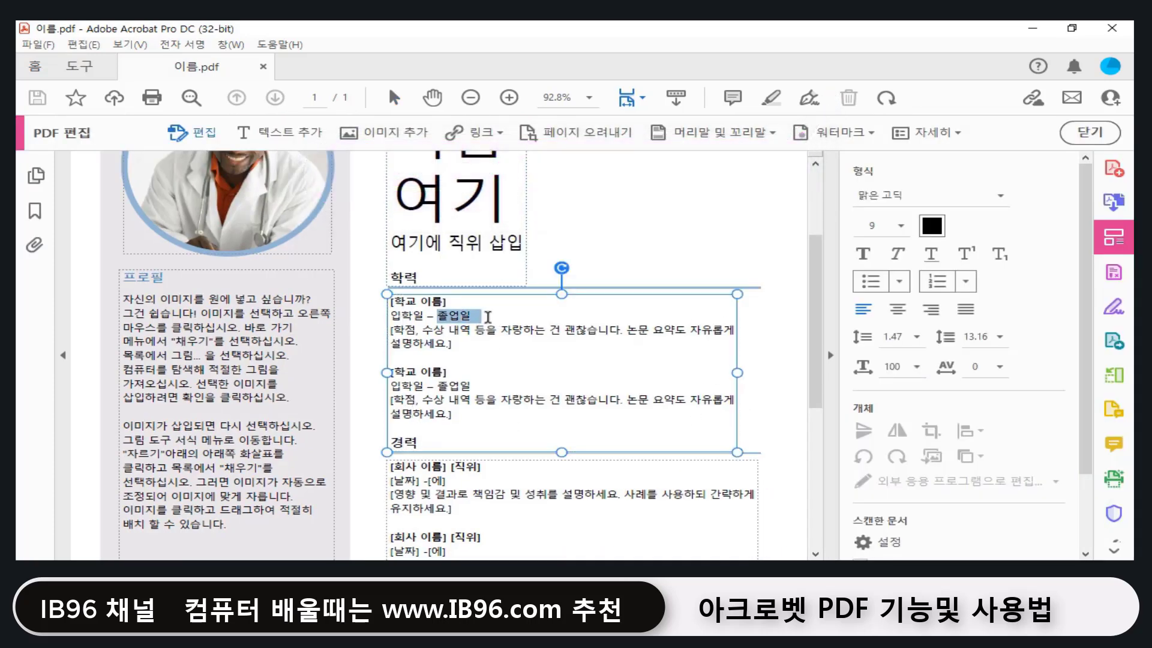
pyautogui.click(490, 315)
pyautogui.moveTo(490, 315); pyautogui.dragTo(436, 315)
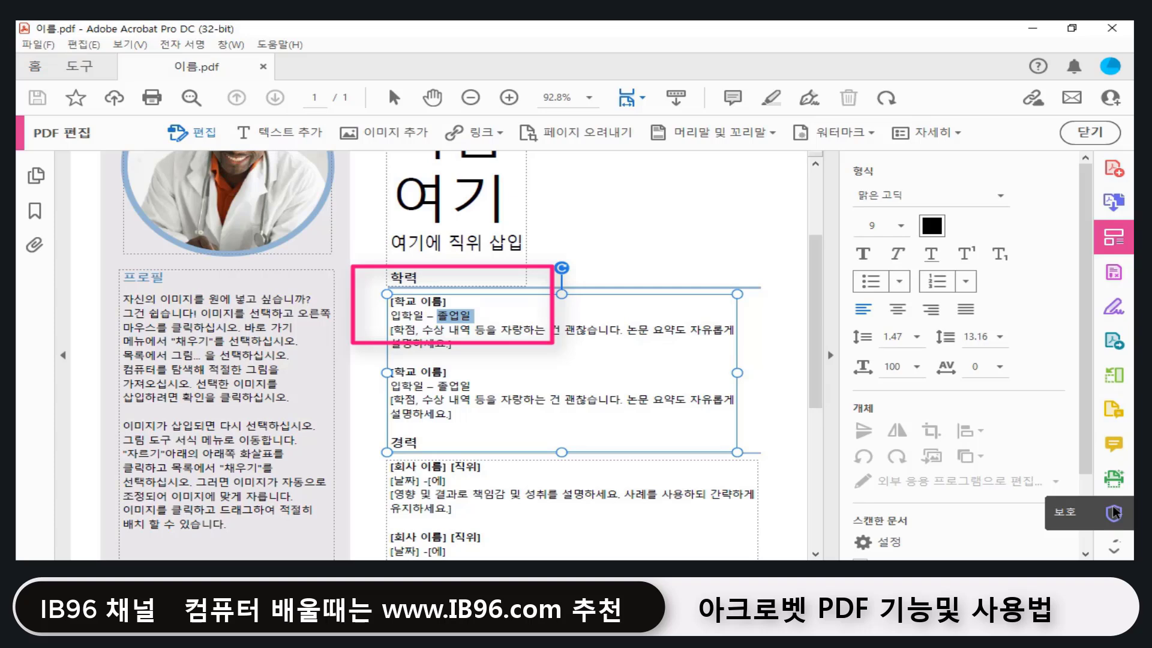
pyautogui.write('20220701')
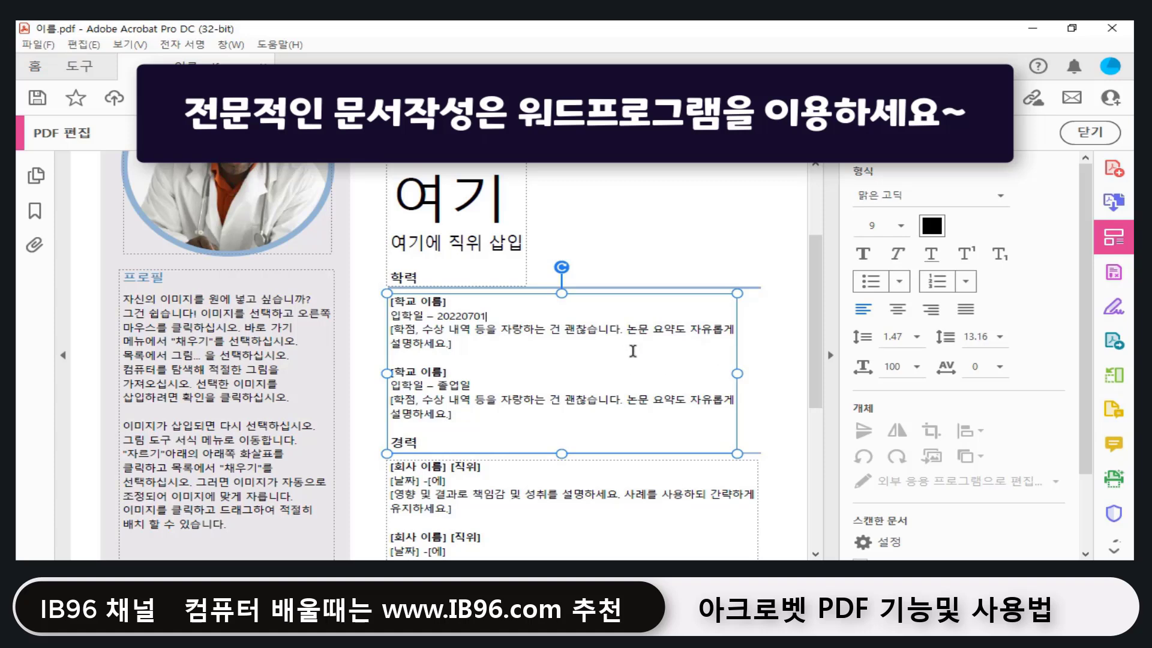
pyautogui.click(483, 316)
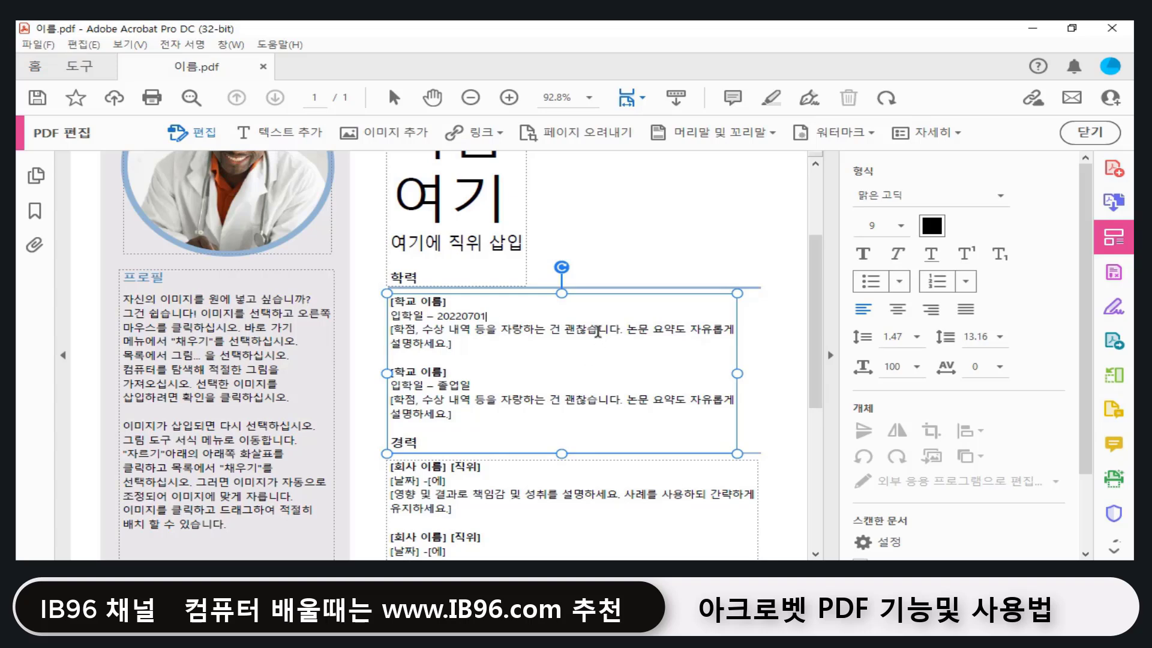
# Step: Select the first 학력 block and set its font colour to red in the Format panel
pyautogui.moveTo(456, 357); pyautogui.dragTo(389, 301)
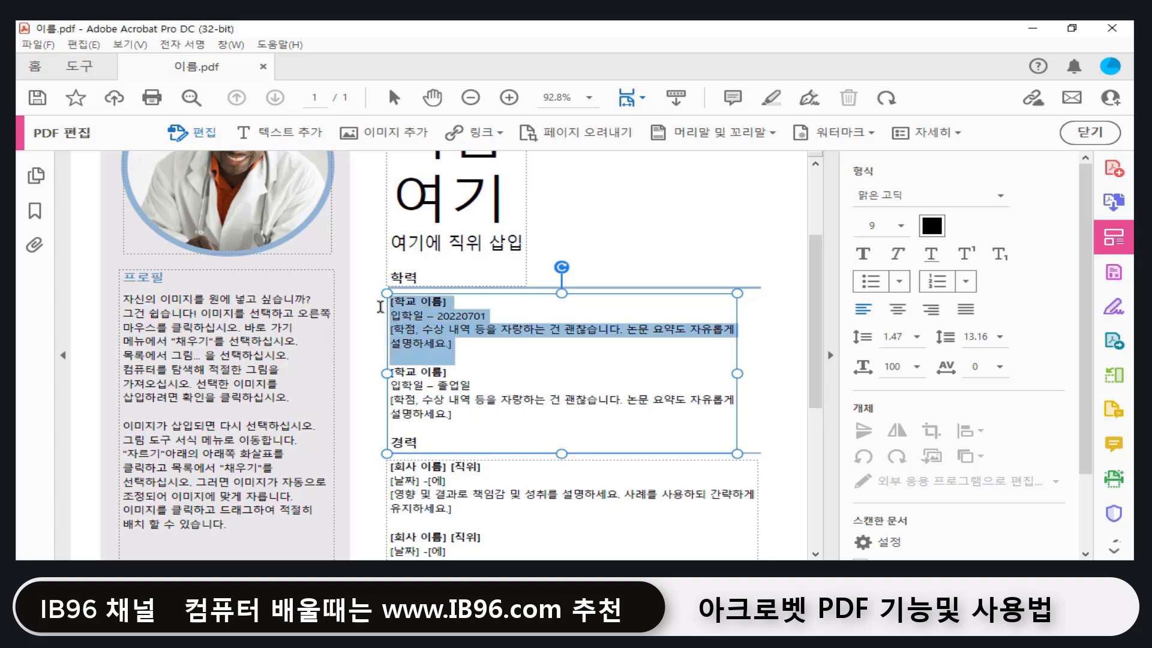
pyautogui.click(932, 226)
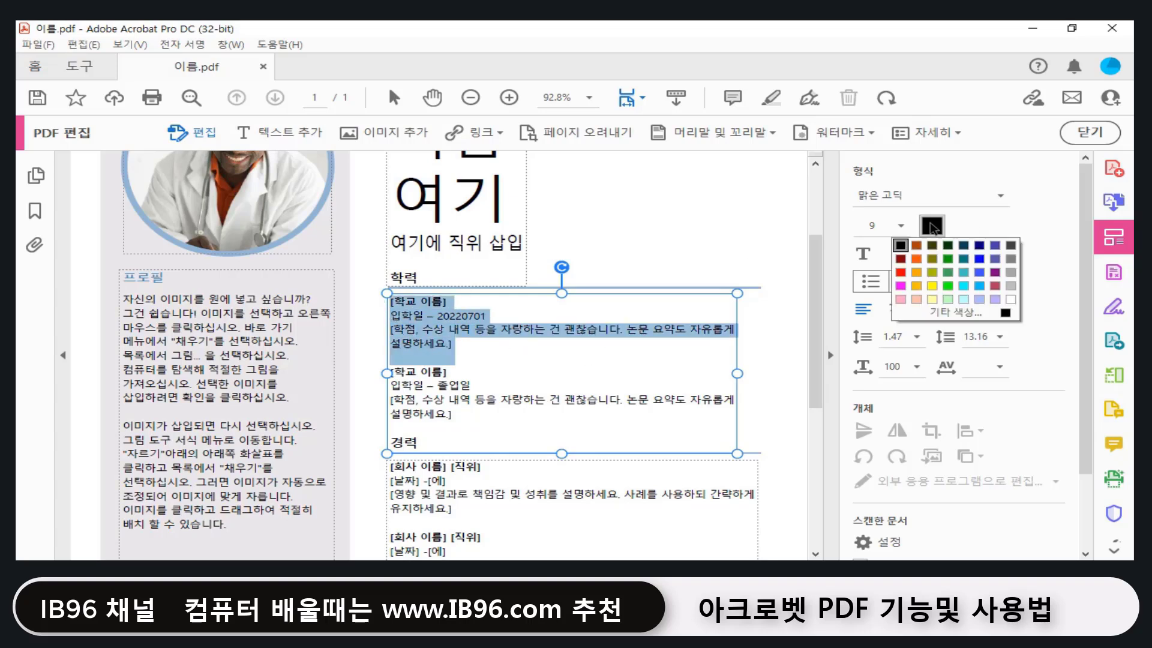
pyautogui.click(900, 272)
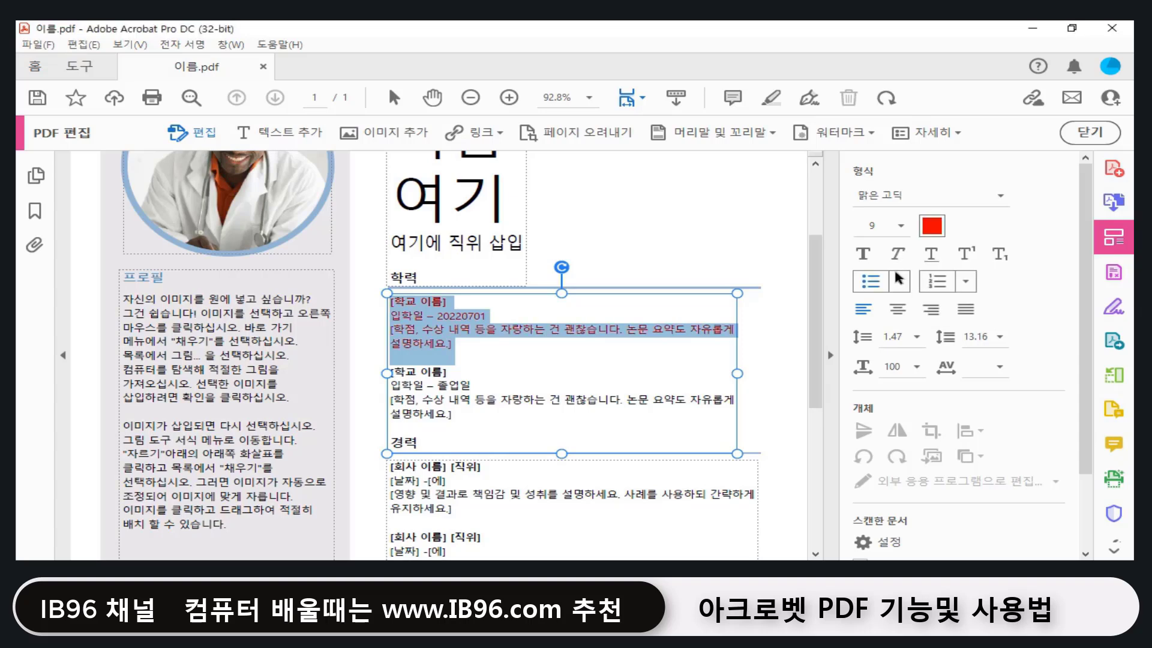
pyautogui.click(720, 347)
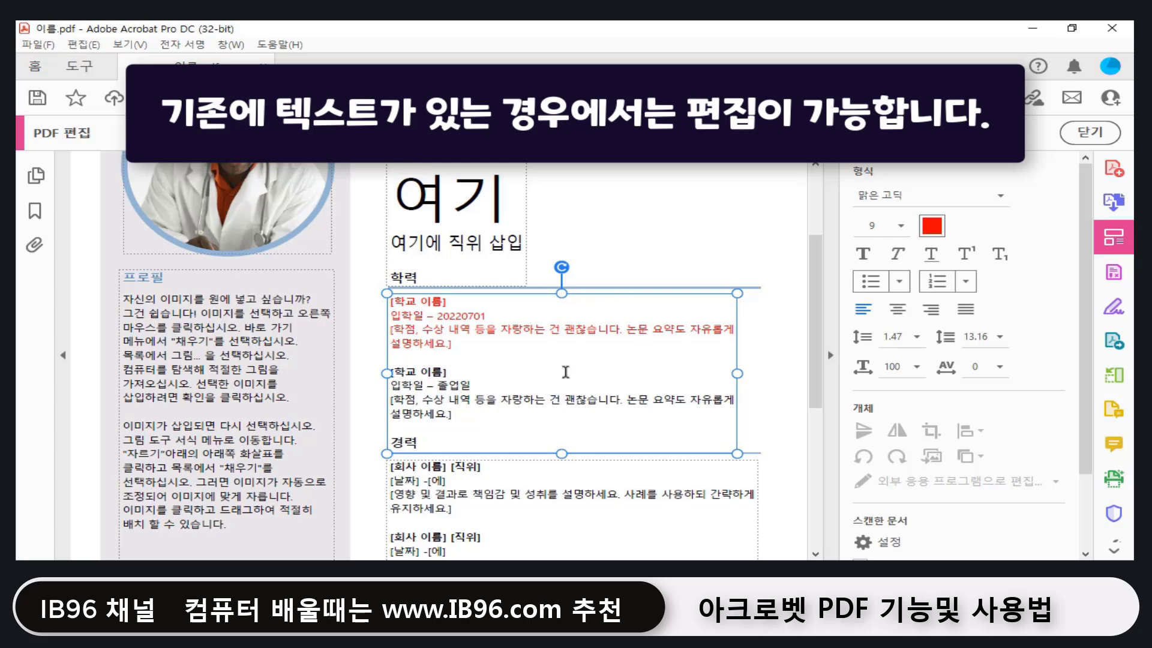
# Step: Insert the dandelion JPG and shrink it into place beside the 이름 여기 heading
pyautogui.scroll(3, 565, 372)
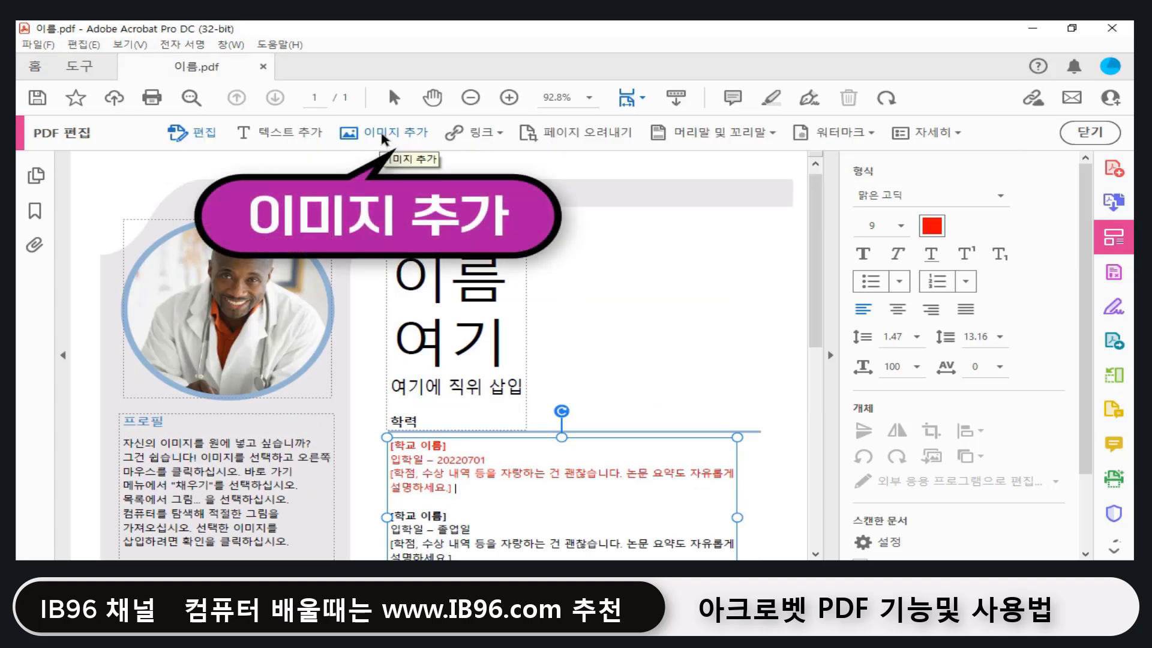
pyautogui.click(382, 140)
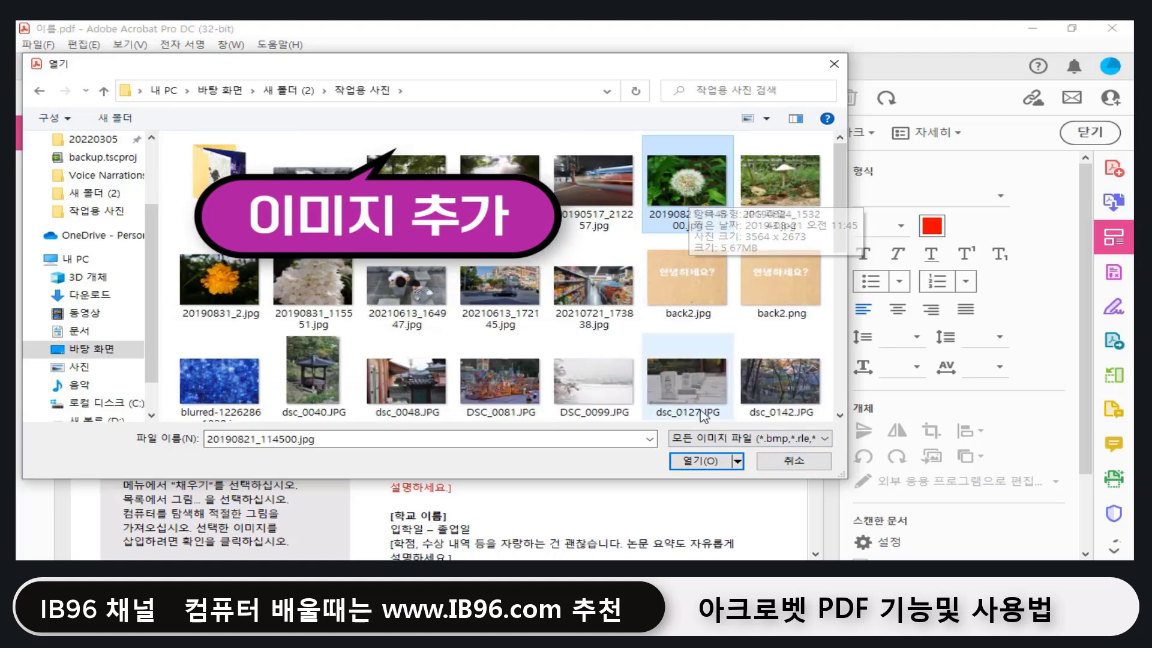
pyautogui.click(699, 461)
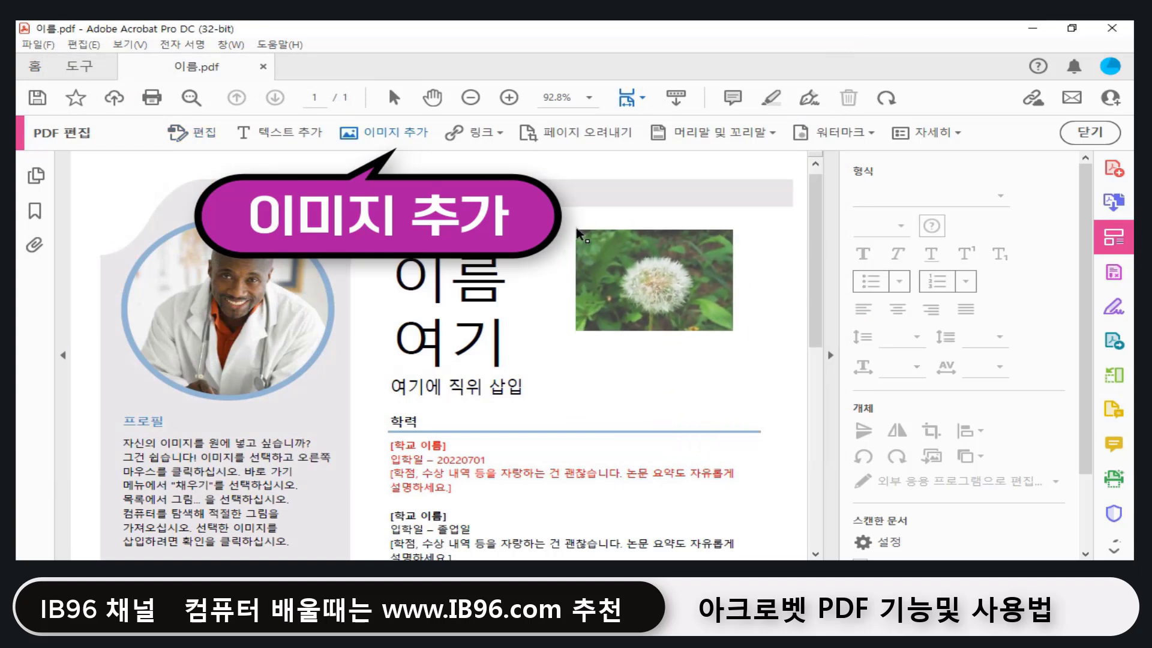
pyautogui.click(574, 228)
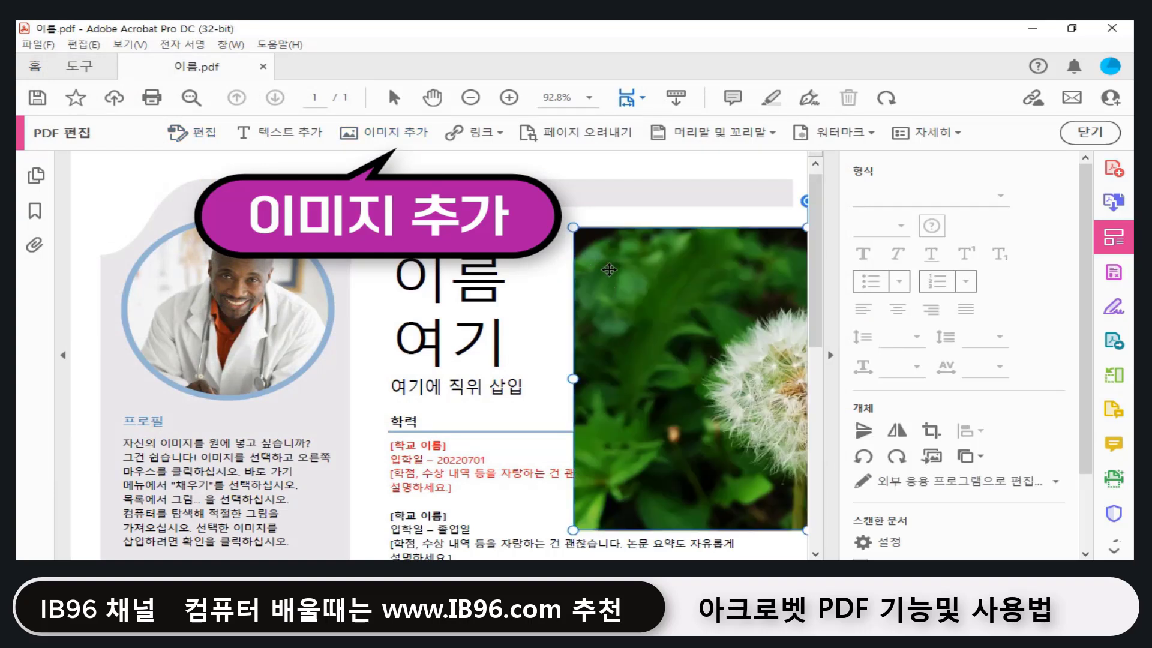
pyautogui.moveTo(721, 359); pyautogui.dragTo(485, 326)
pyautogui.moveTo(336, 194); pyautogui.dragTo(608, 368)
pyautogui.moveTo(676, 386); pyautogui.dragTo(646, 266)
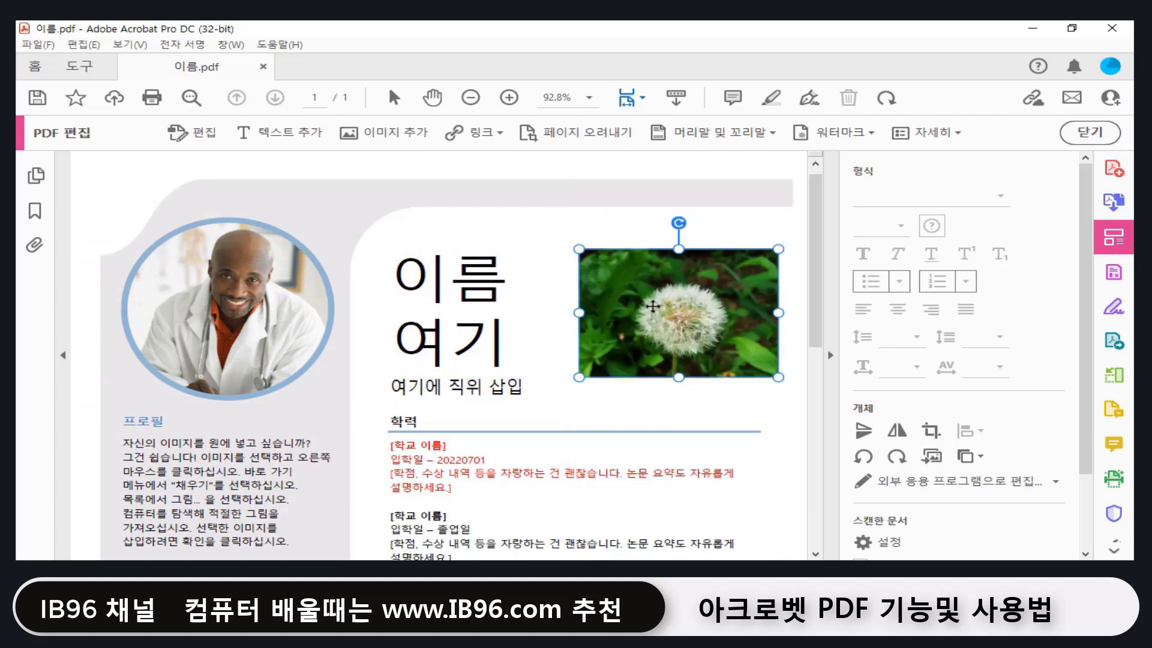
pyautogui.click(546, 218)
# Step: Draw a web/document link rectangle over the word 논문 in the second education entry
pyautogui.scroll(-3, 554, 239)
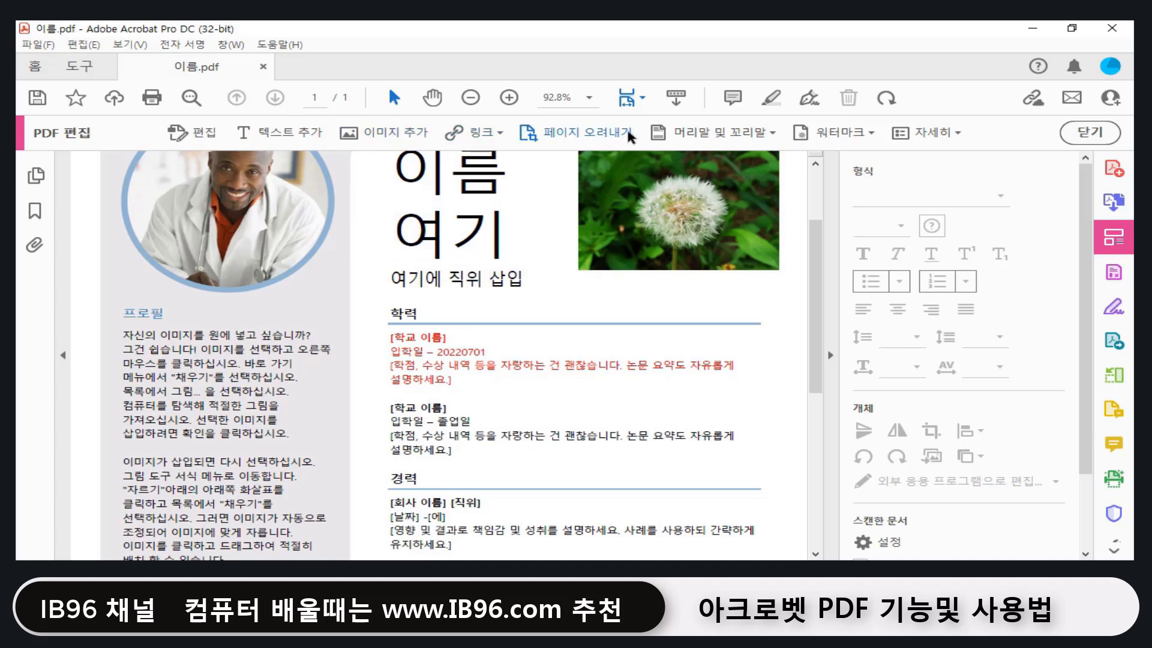
pyautogui.click(497, 127)
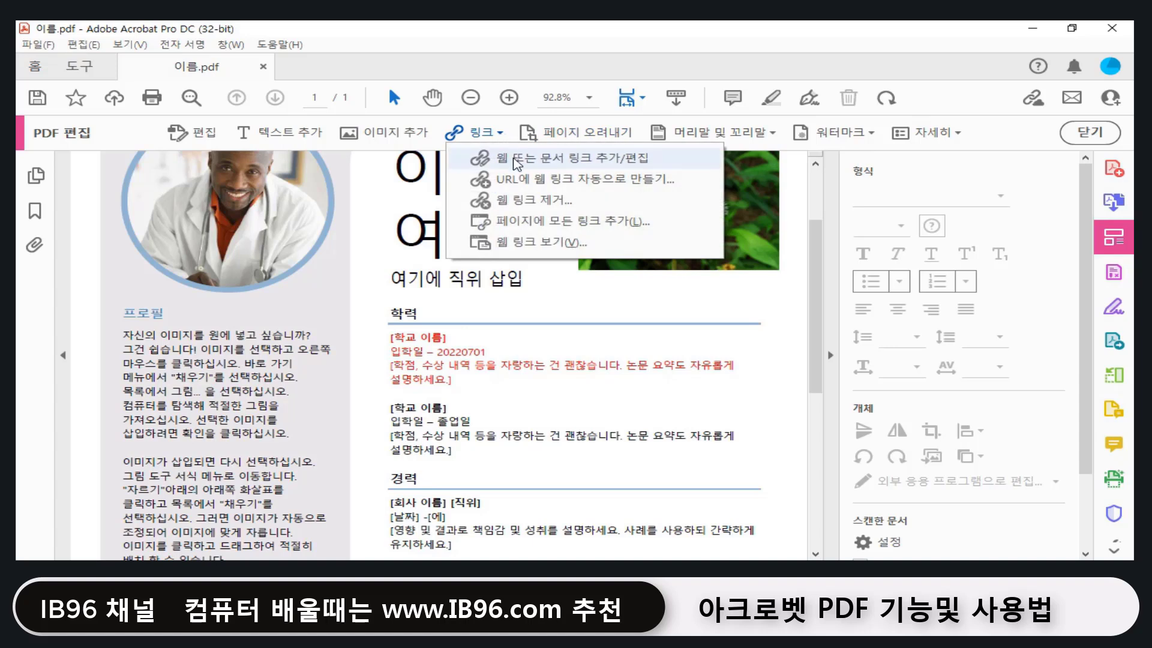
pyautogui.click(585, 162)
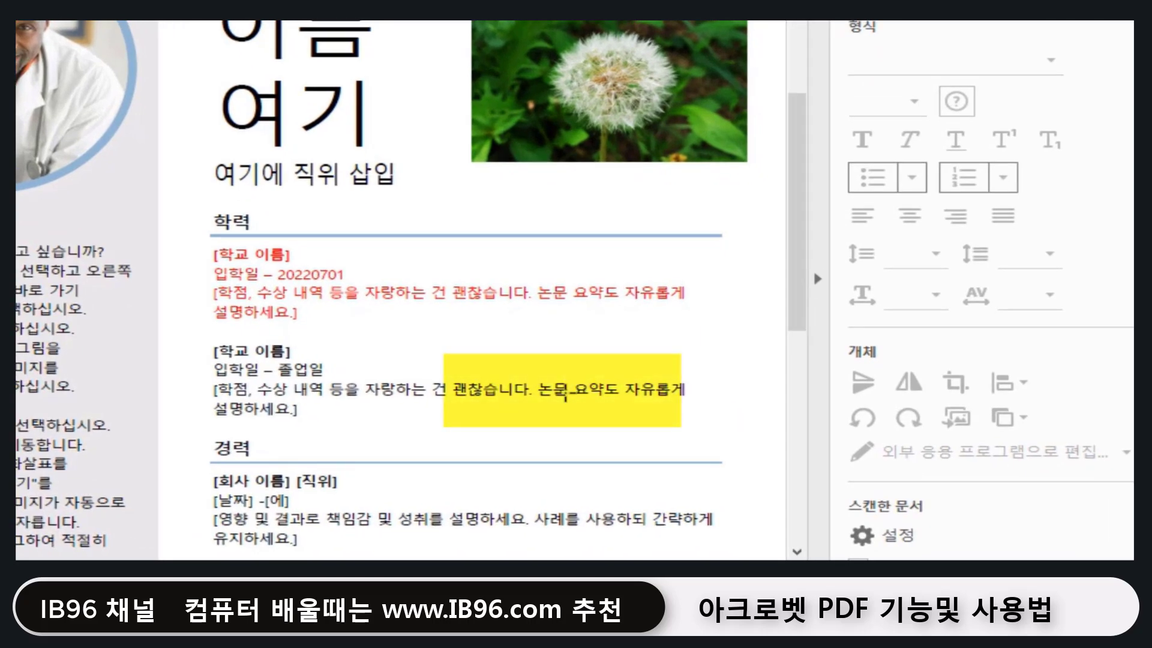
pyautogui.moveTo(535, 376); pyautogui.dragTo(568, 399)
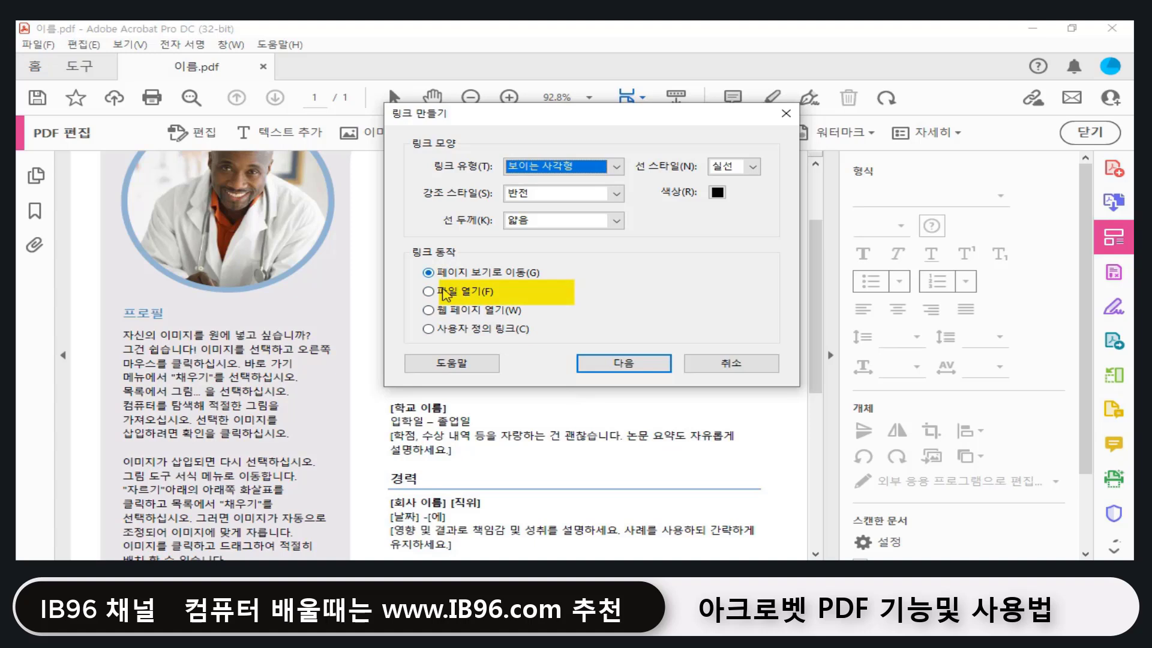
pyautogui.click(489, 313)
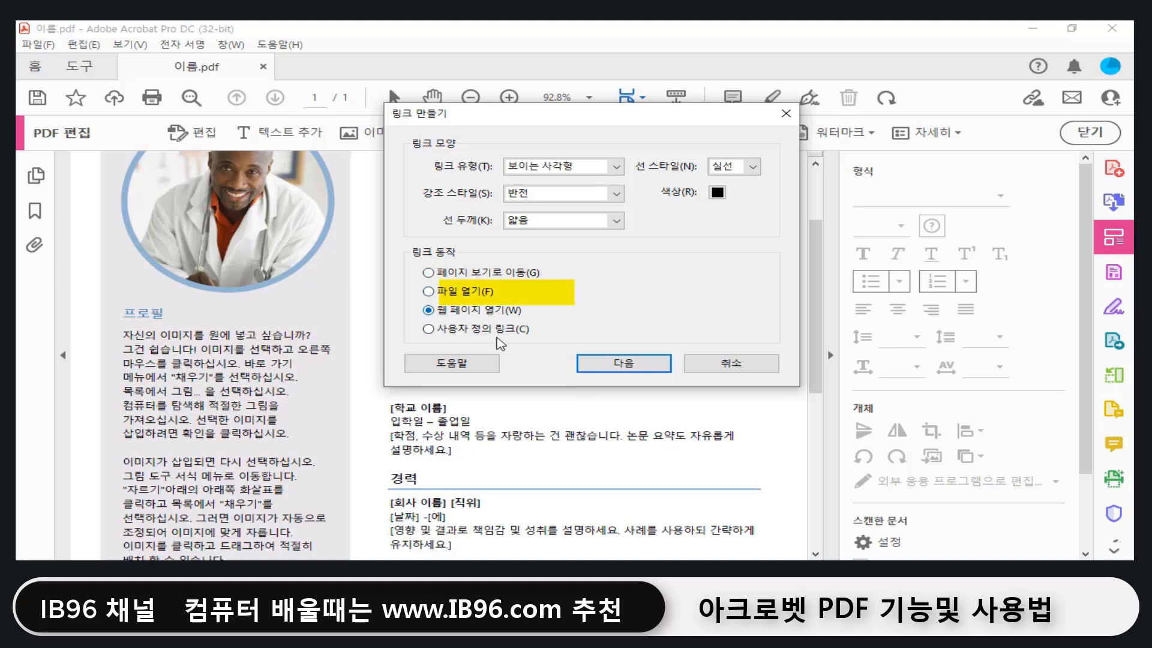
pyautogui.click(621, 365)
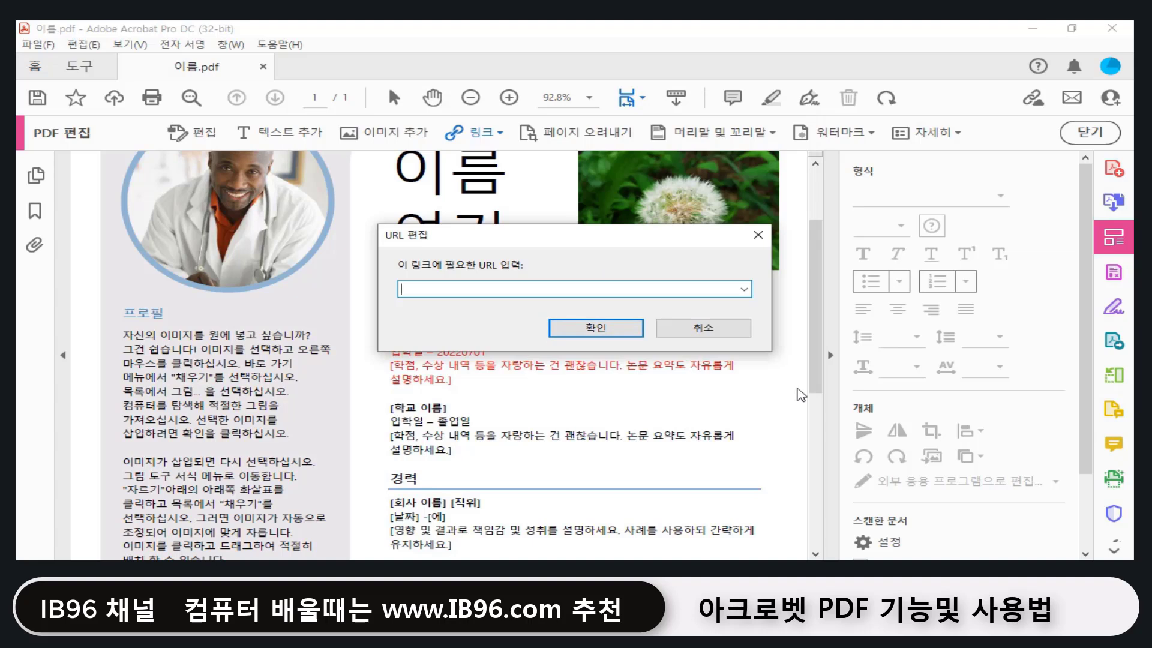
pyautogui.write('https://www.naver.com')
pyautogui.click(426, 297)
pyautogui.click(591, 329)
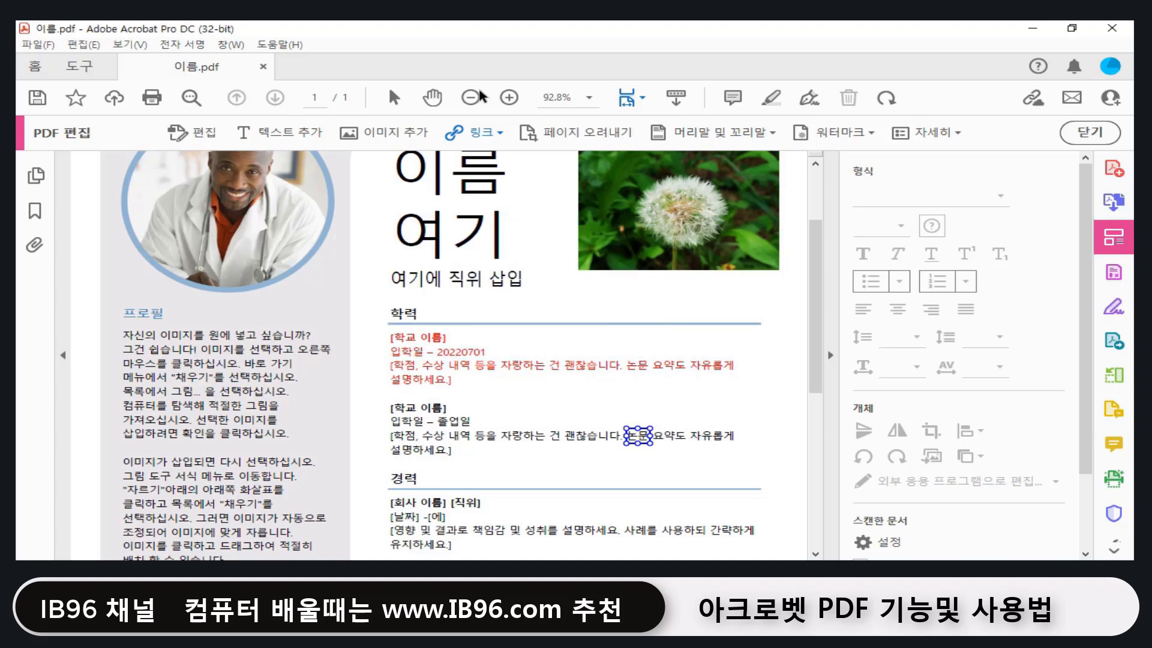
# Step: Test the 논문 link and allow it to connect to naver.com
pyautogui.click(394, 98)
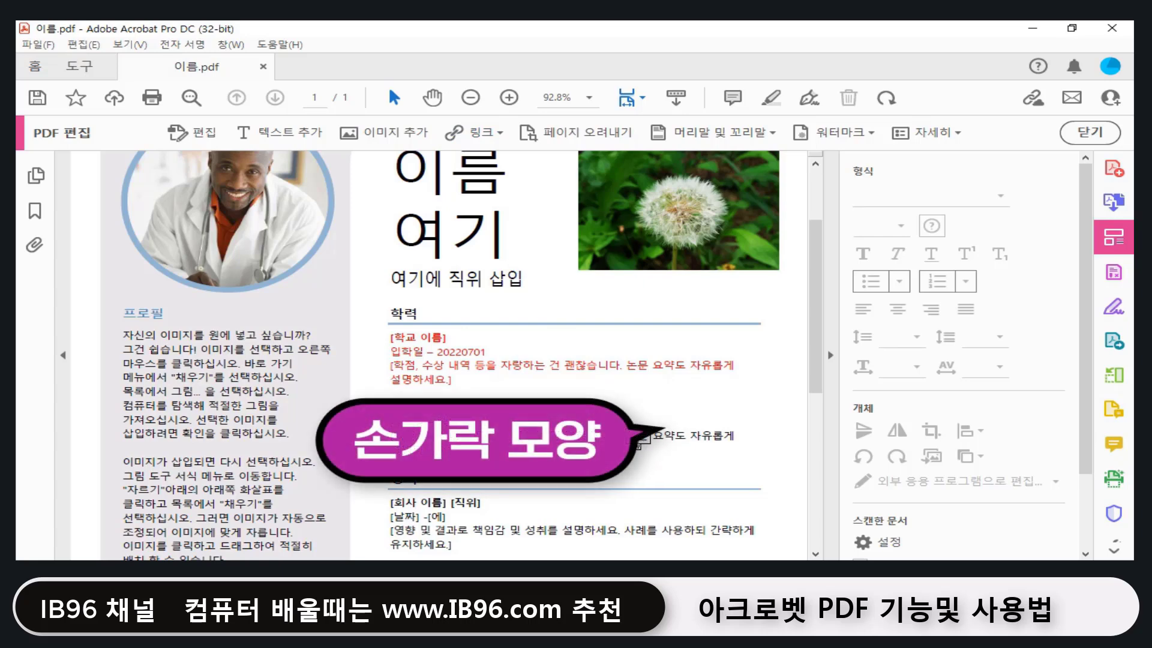
pyautogui.click(640, 439)
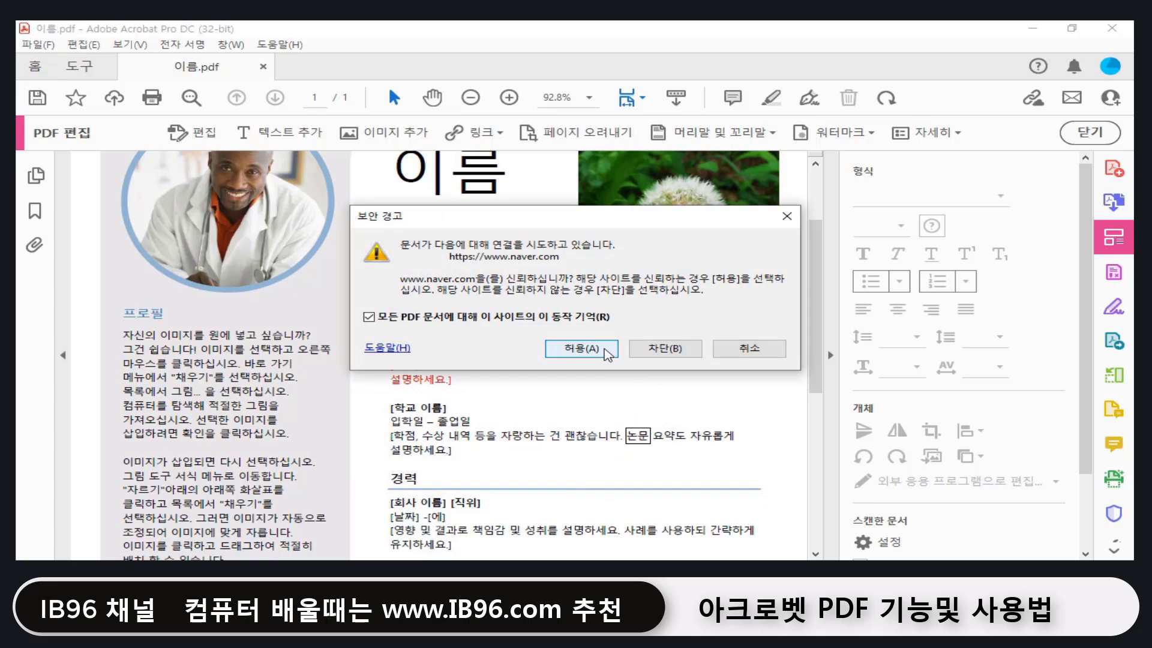
pyautogui.click(581, 349)
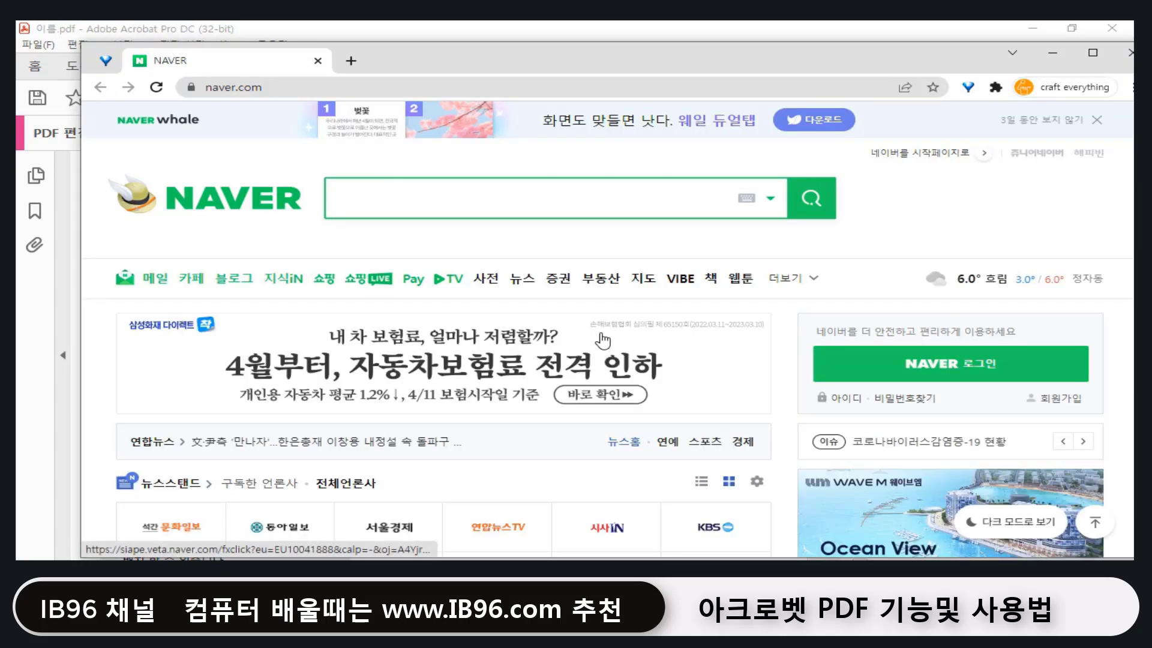
# Step: Close the Naver Whale window showing Naver to return to the resume PDF
pyautogui.click(1131, 53)
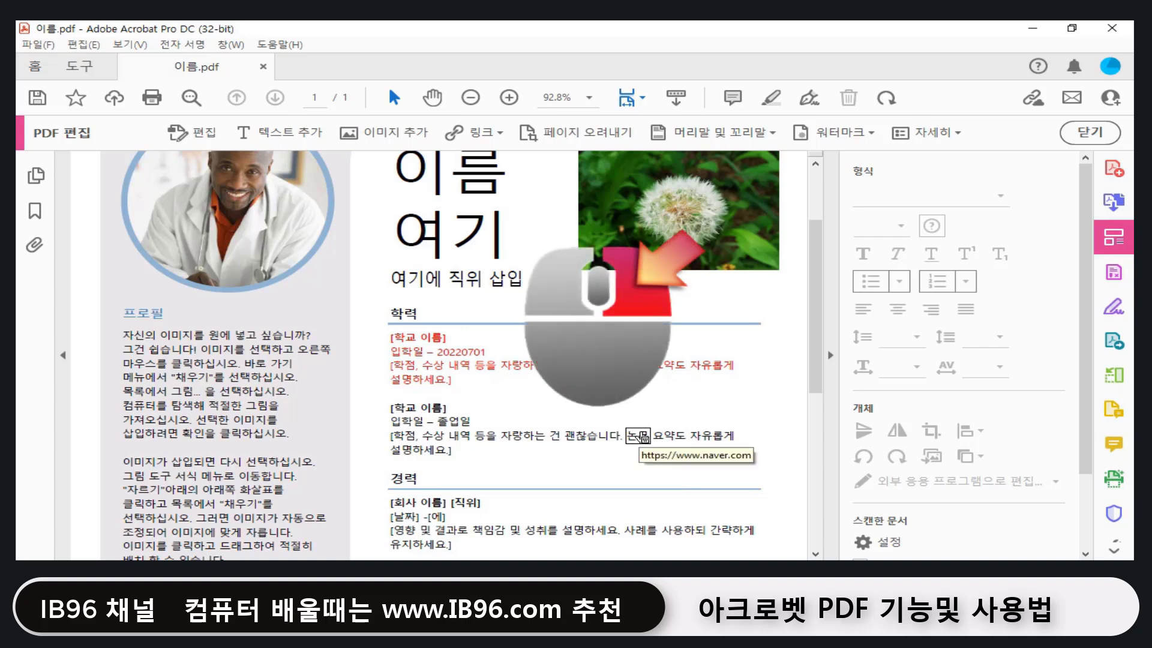
# Step: Change the 논문 link's type to 보이지 않는 사각형 (invisible rectangle)
pyautogui.rightClick(639, 436)
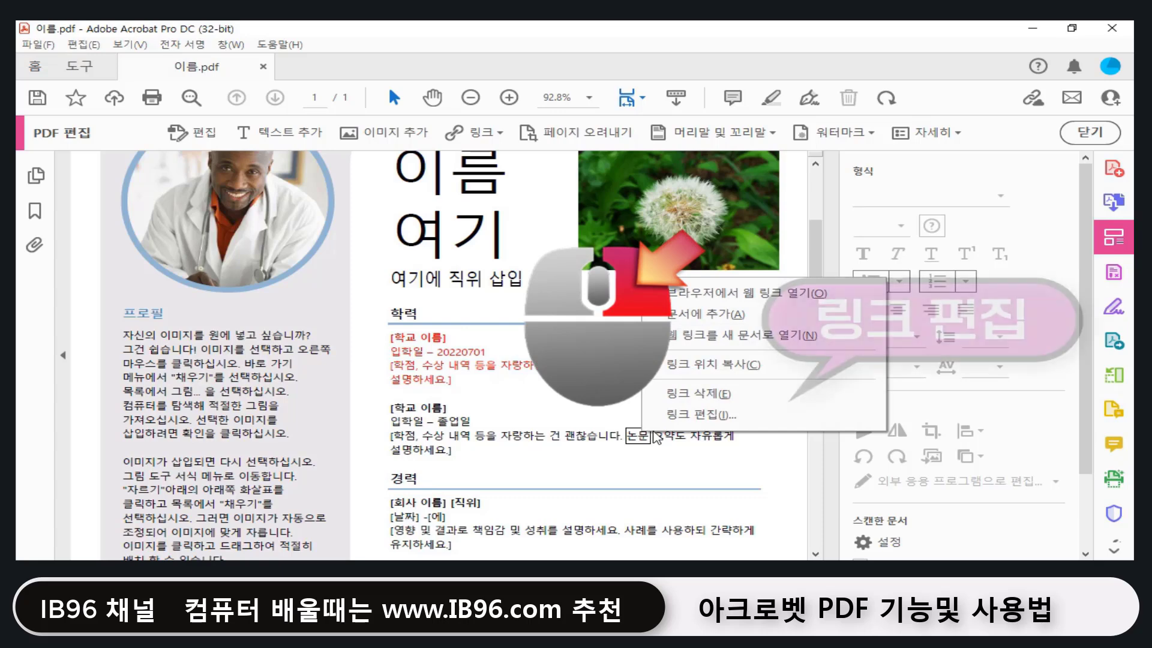
pyautogui.click(684, 423)
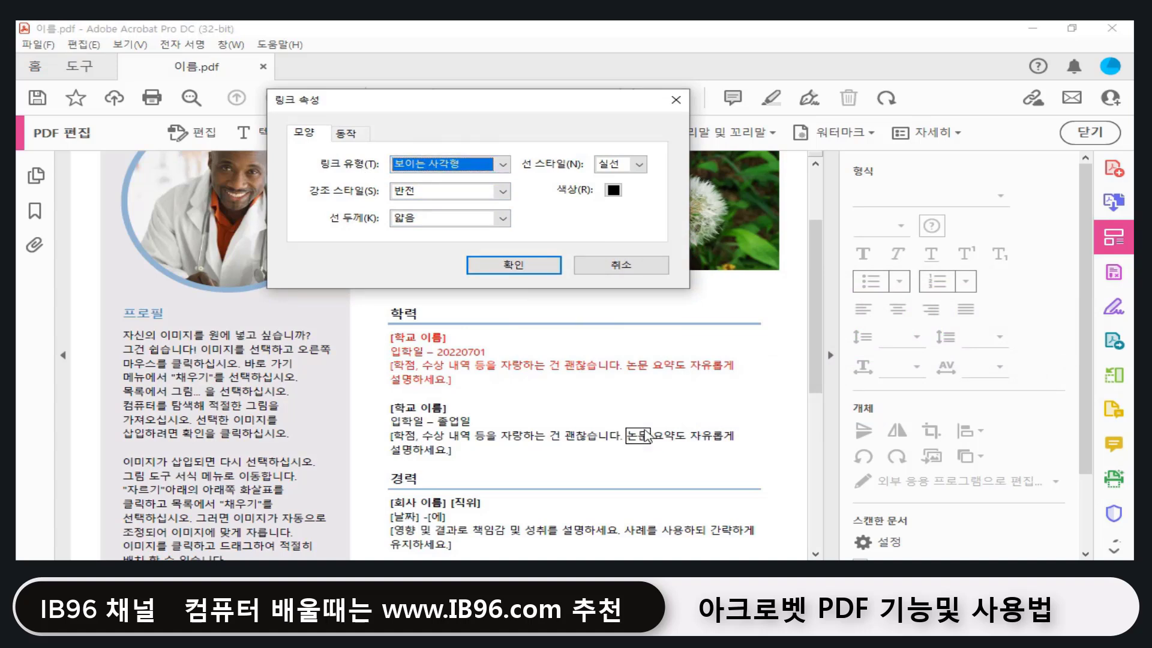
pyautogui.click(493, 167)
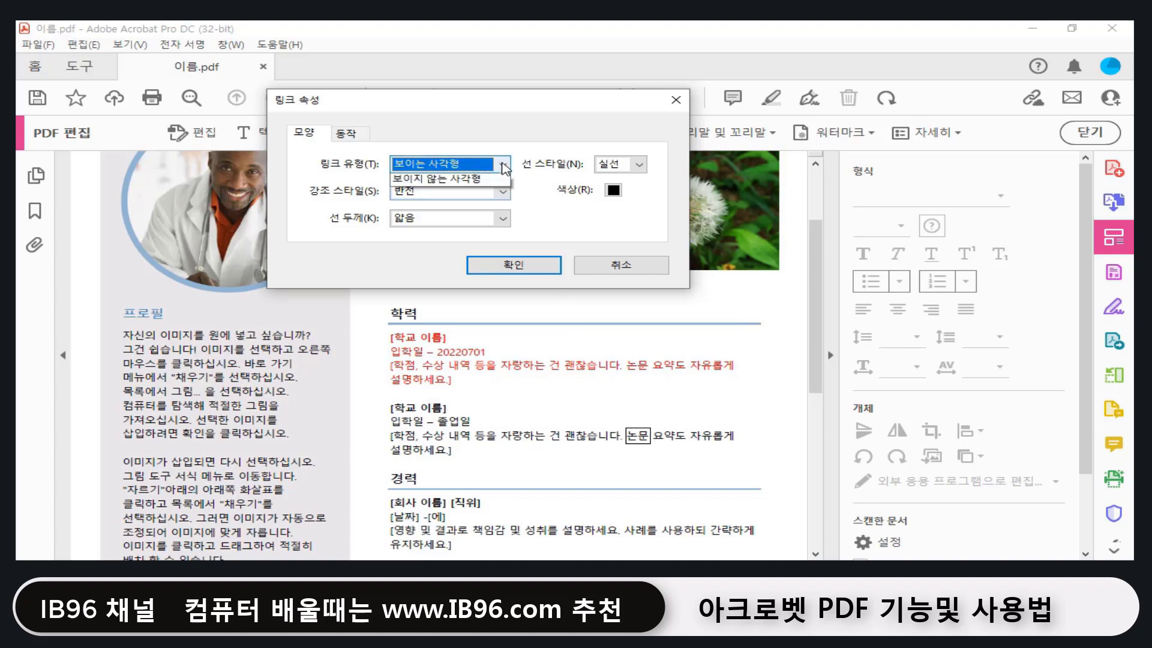
pyautogui.click(461, 194)
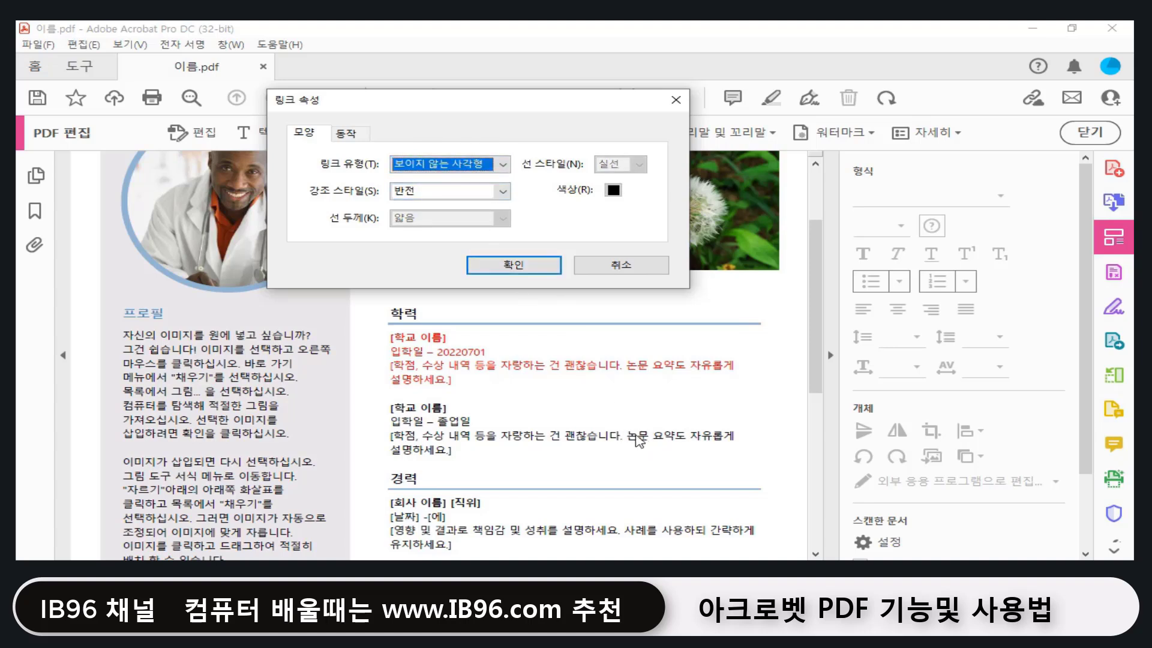
pyautogui.click(527, 263)
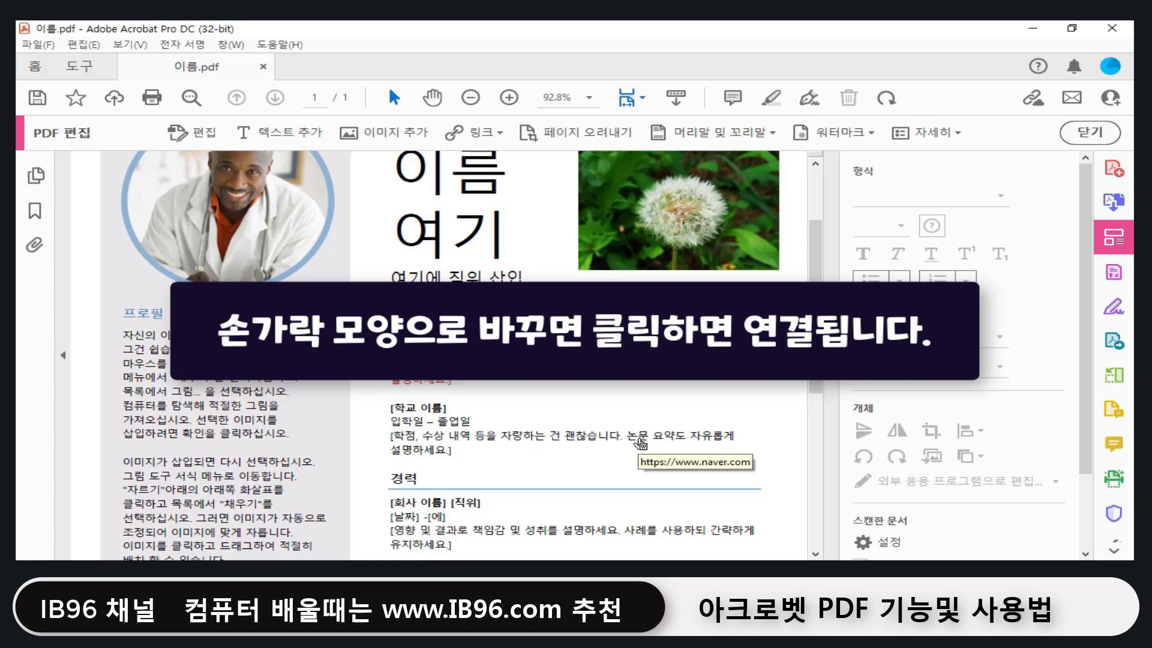
# Step: Draw a new web link rectangle over the dandelion photo
pyautogui.scroll(2, 641, 442)
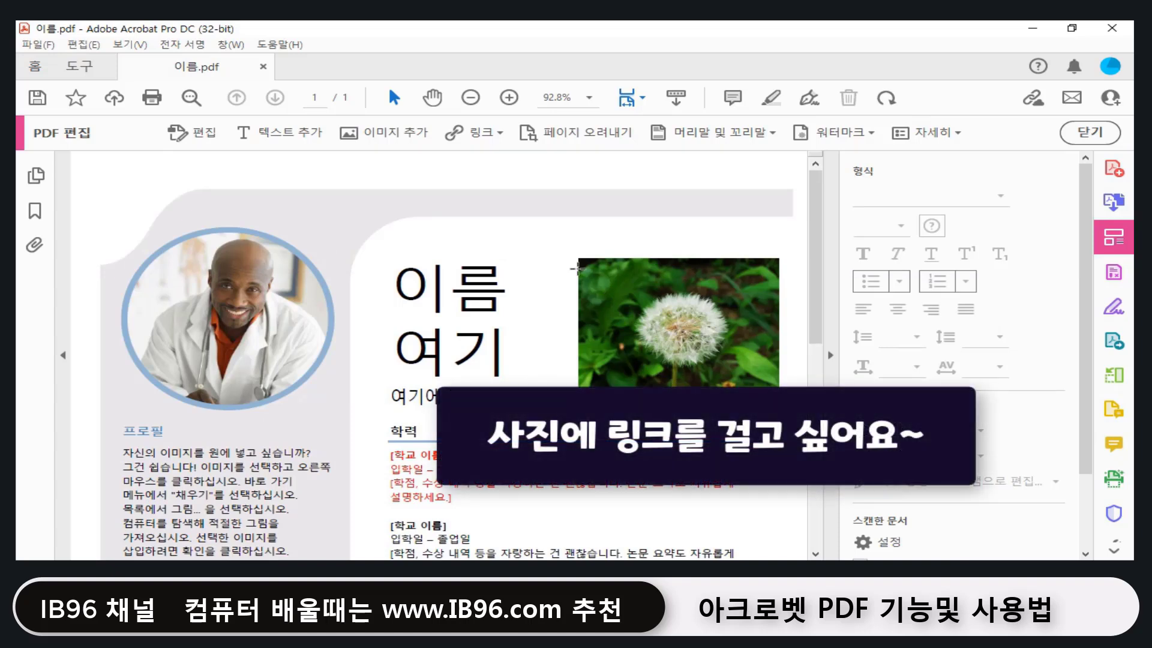
pyautogui.click(500, 133)
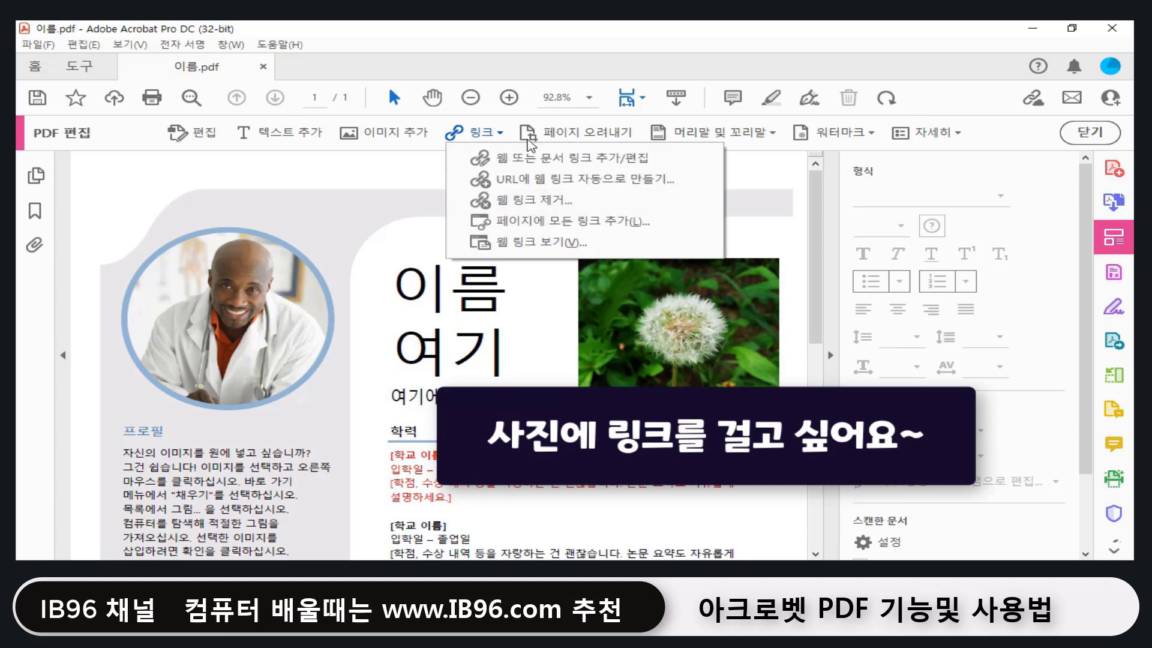
pyautogui.click(538, 158)
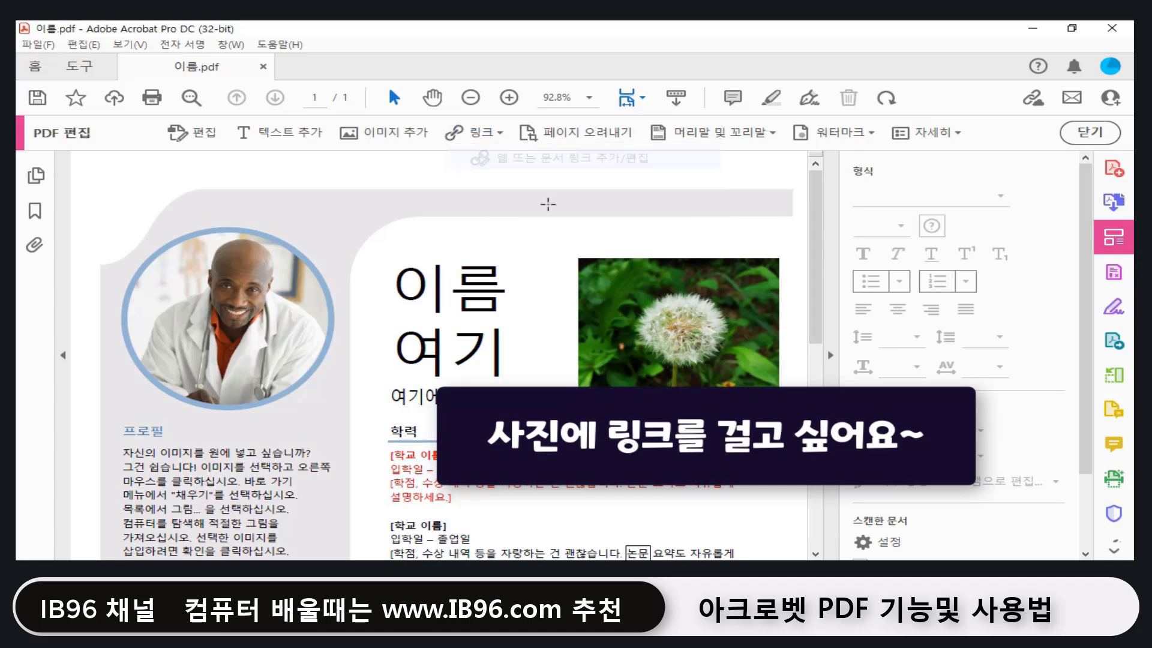
pyautogui.moveTo(577, 257); pyautogui.dragTo(780, 388)
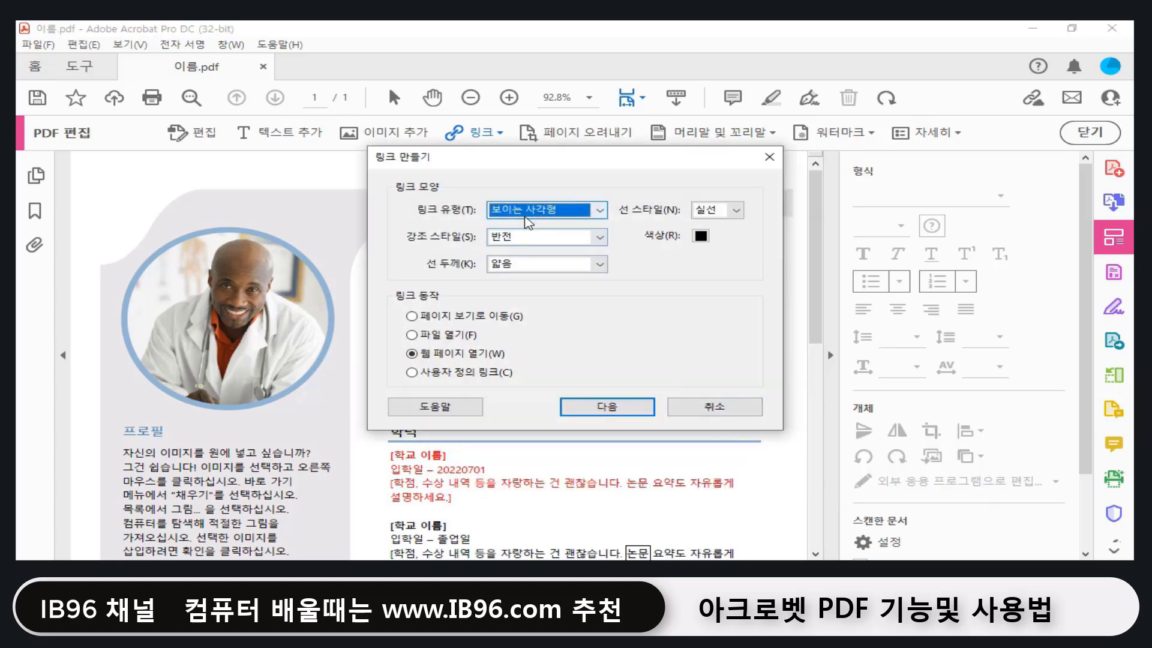
pyautogui.click(548, 216)
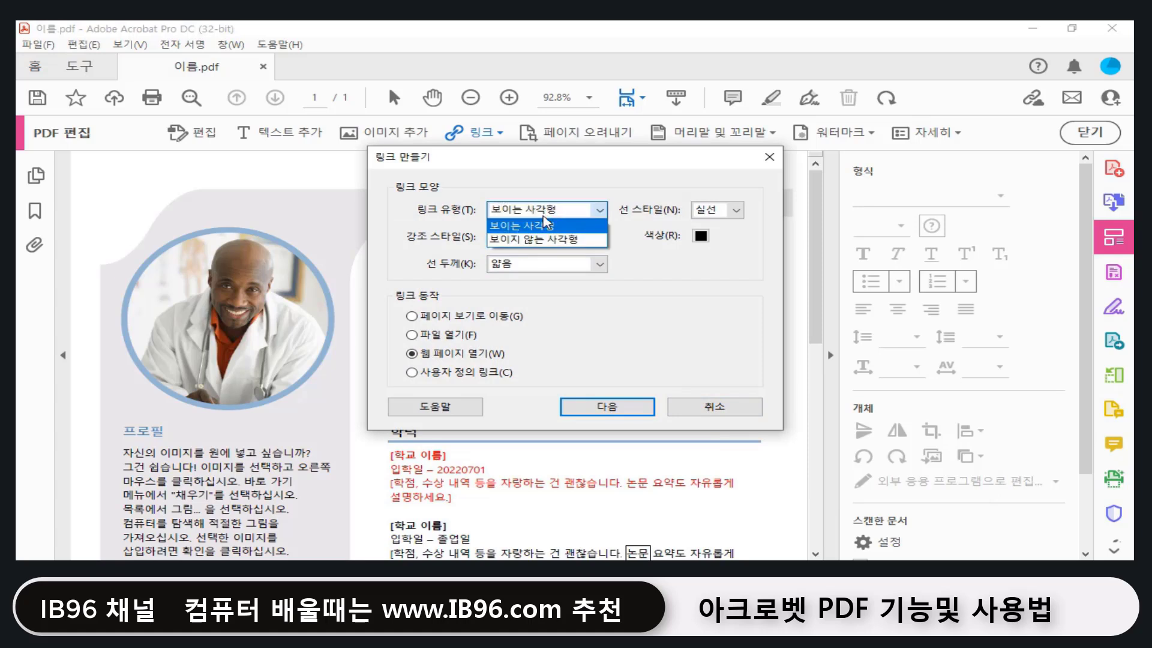
pyautogui.click(547, 240)
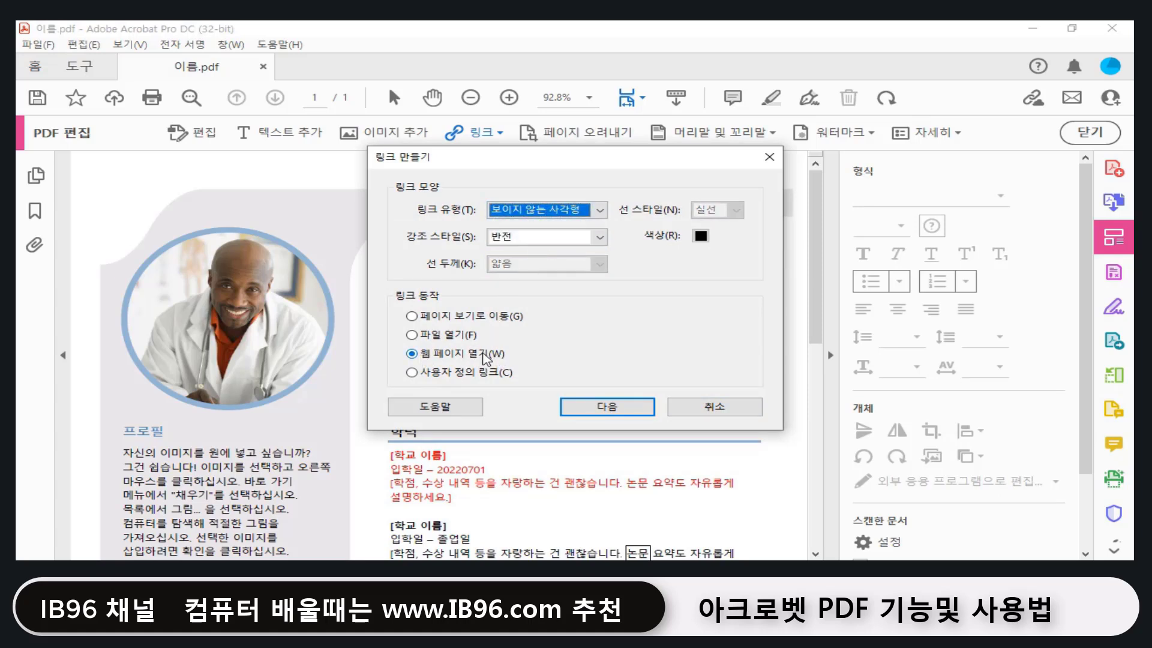
pyautogui.click(607, 407)
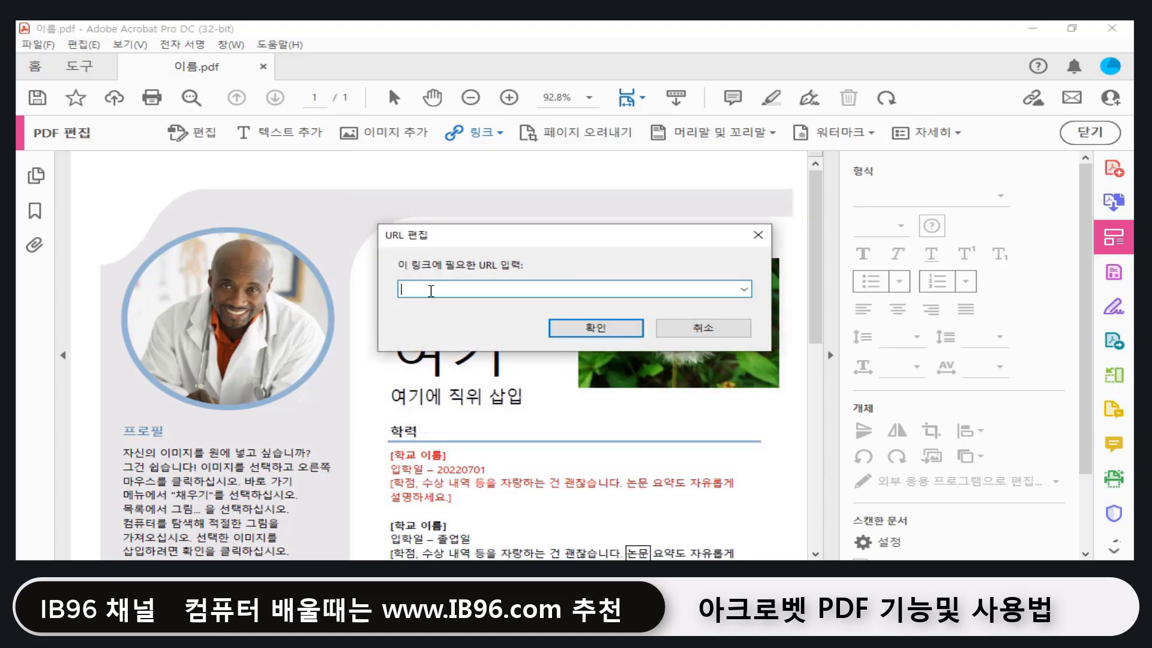
pyautogui.write('https://www.ib96.com')
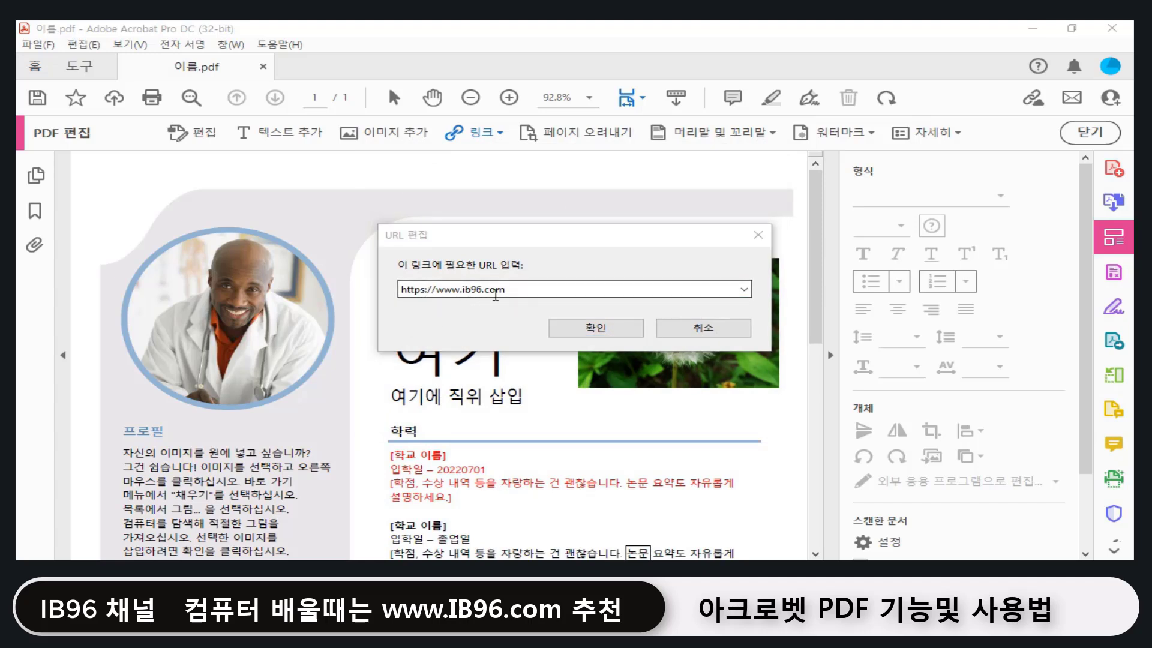
pyautogui.click(595, 328)
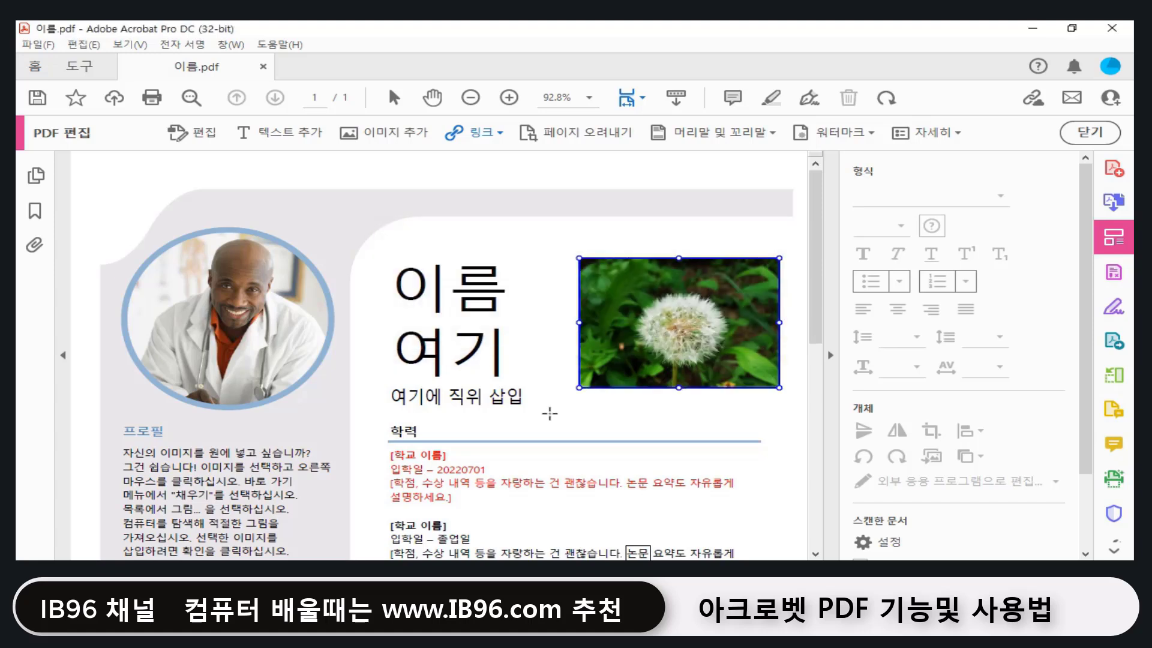
pyautogui.click(395, 97)
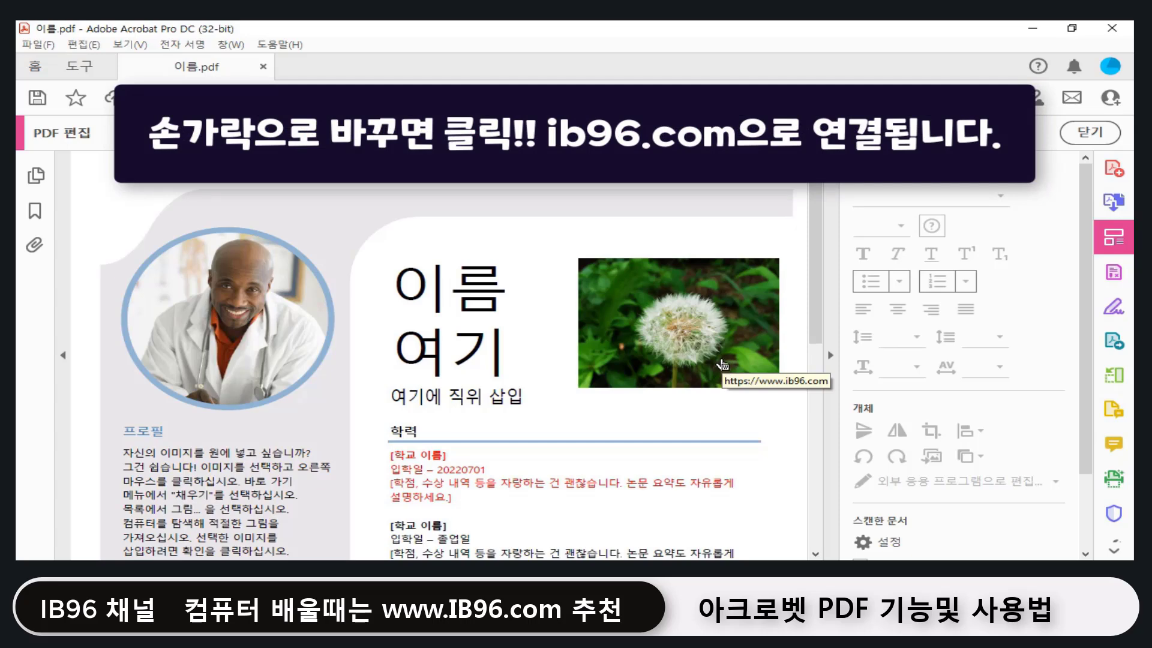
pyautogui.click(722, 364)
# Step: Allow ib96.com to open, then close the browser to return to the resume
pyautogui.click(591, 348)
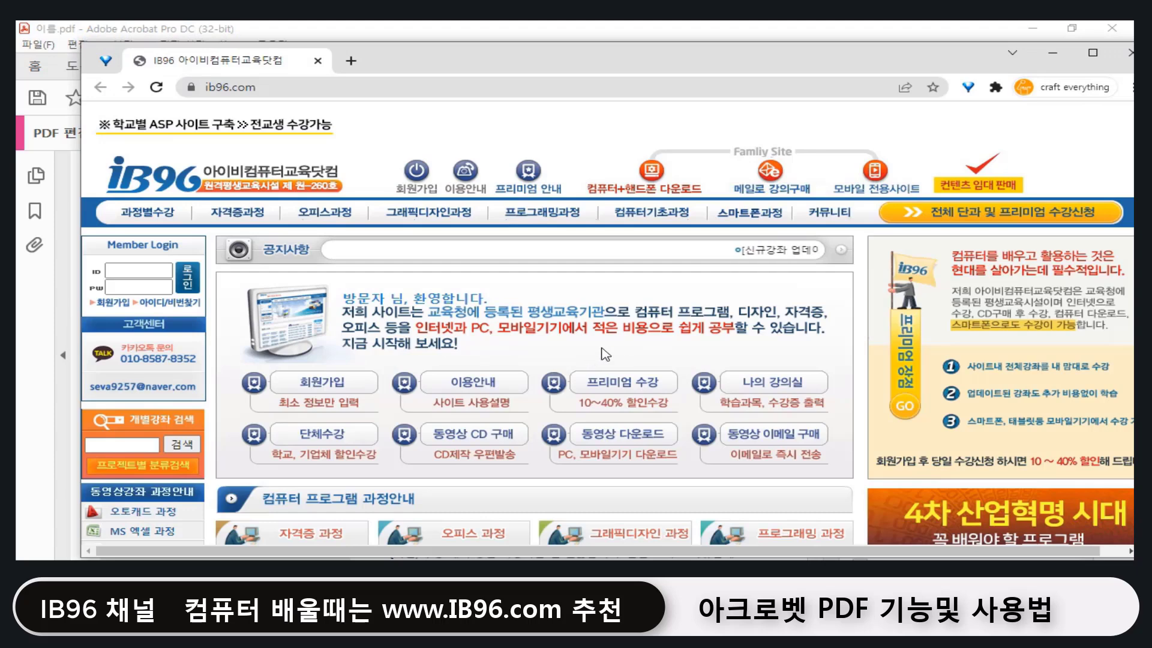
pyautogui.click(1128, 53)
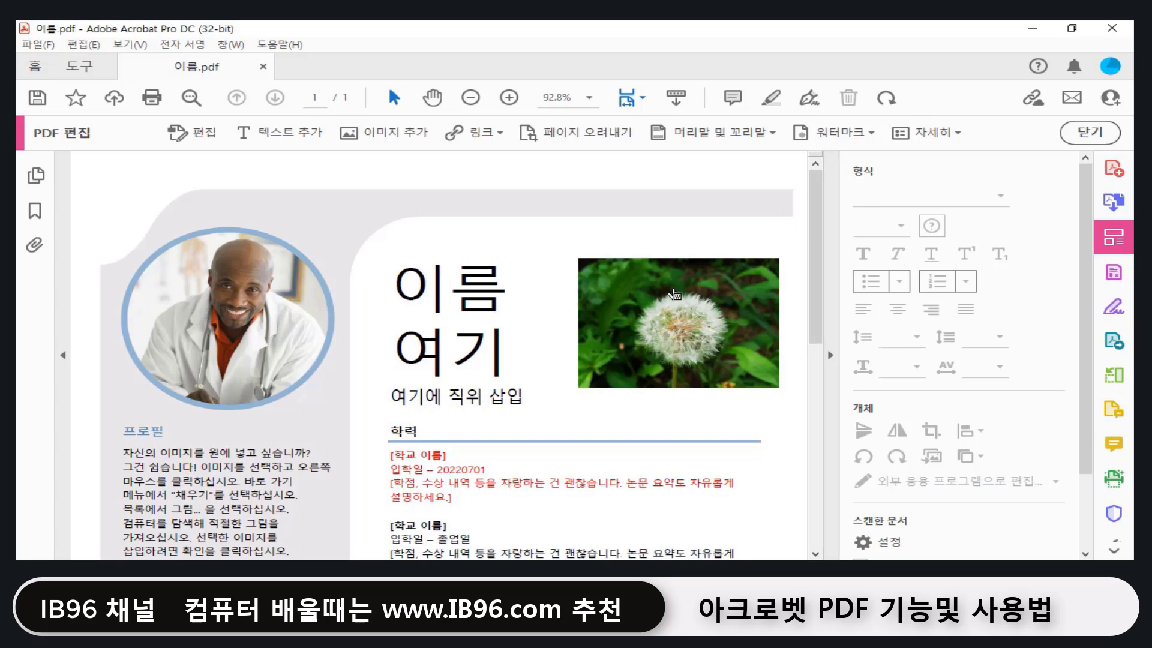
# Step: Start a new watermark with the text ib96.com
pyautogui.scroll(-3, 672, 298)
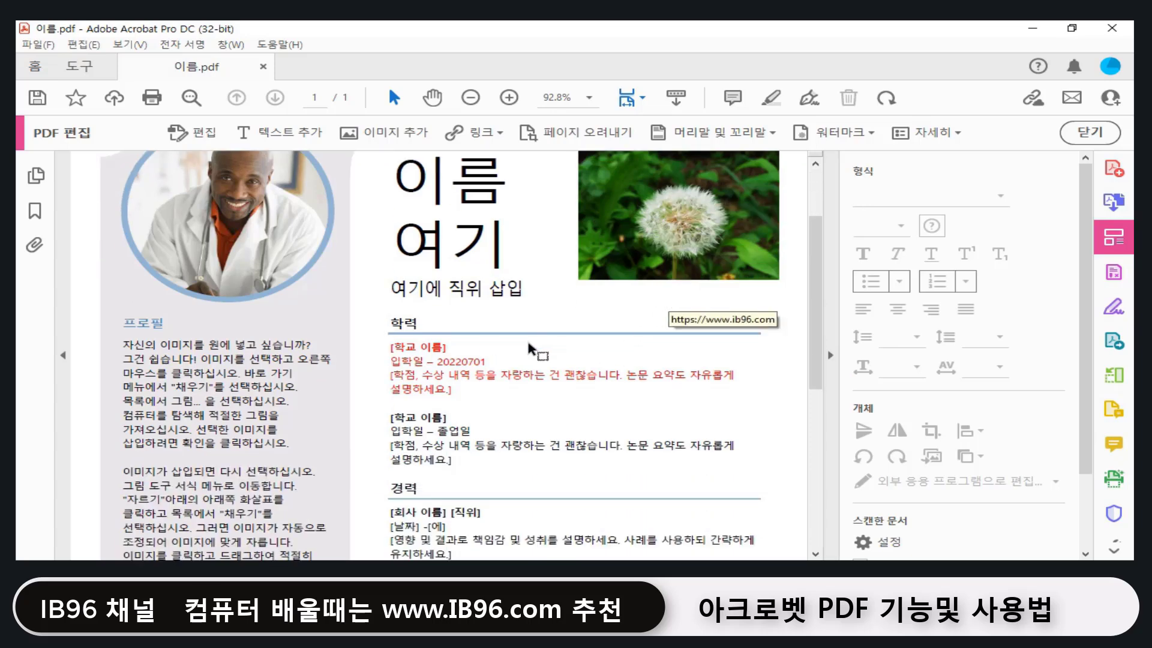
pyautogui.click(871, 133)
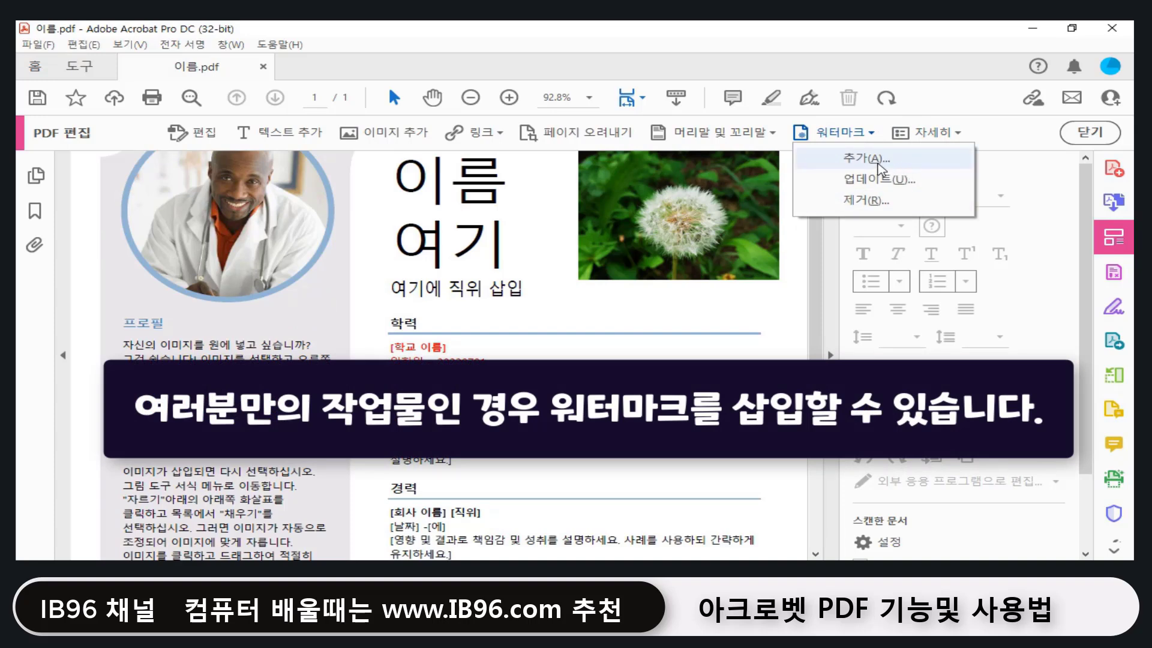
pyautogui.click(858, 161)
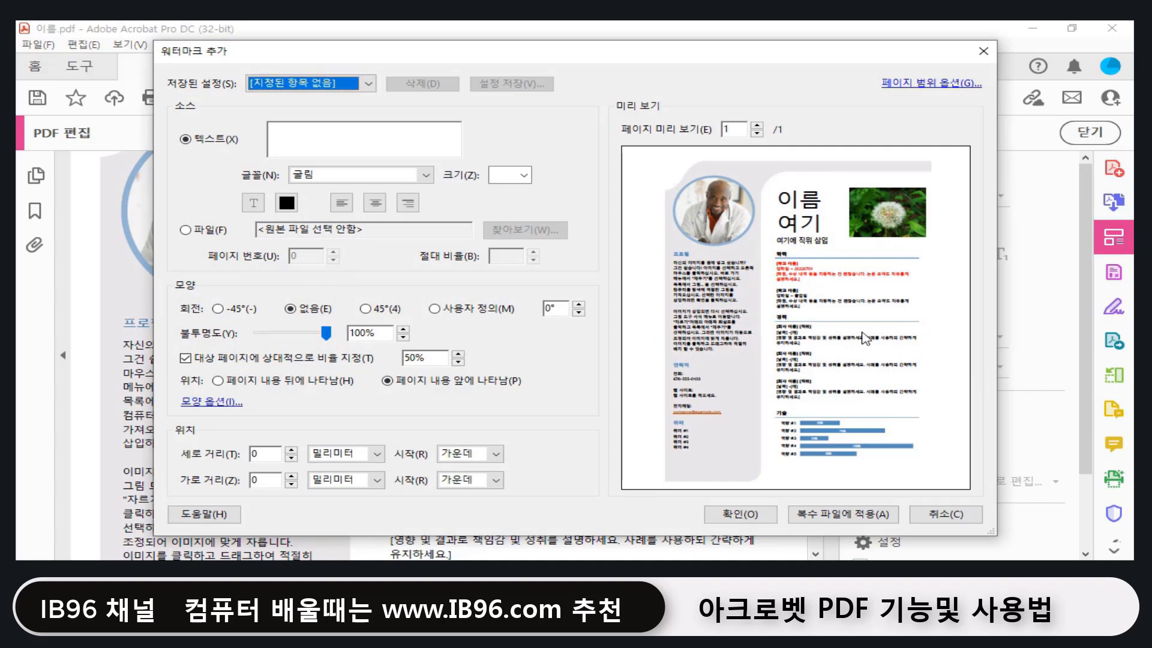
pyautogui.click(303, 137)
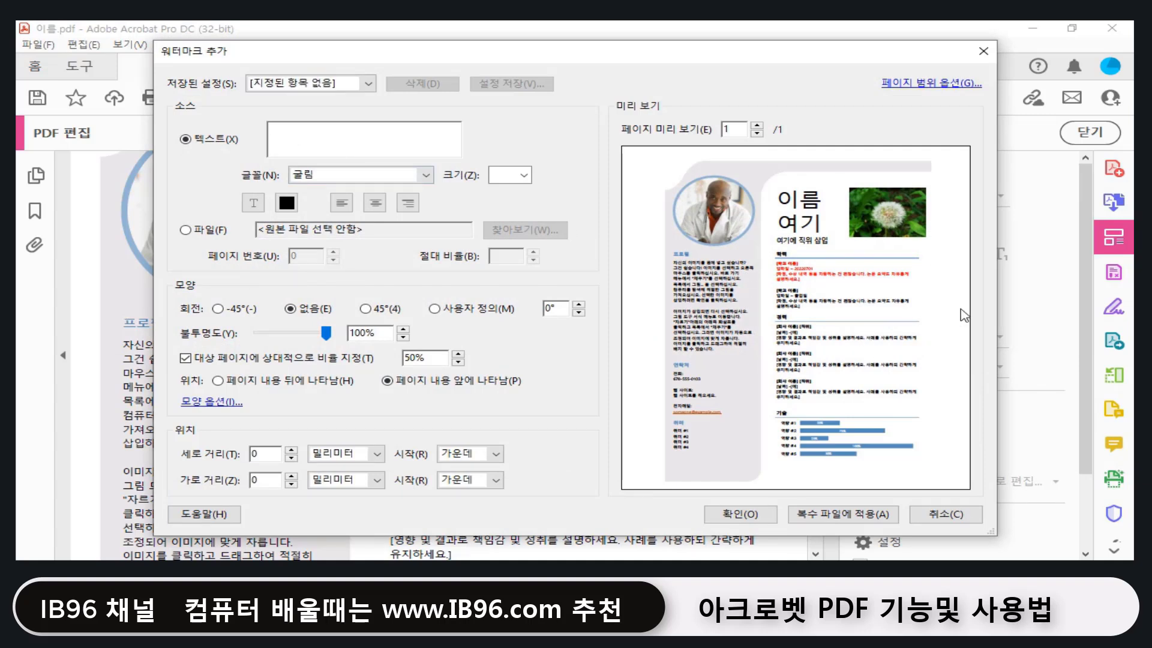
pyautogui.write('ib96.com')
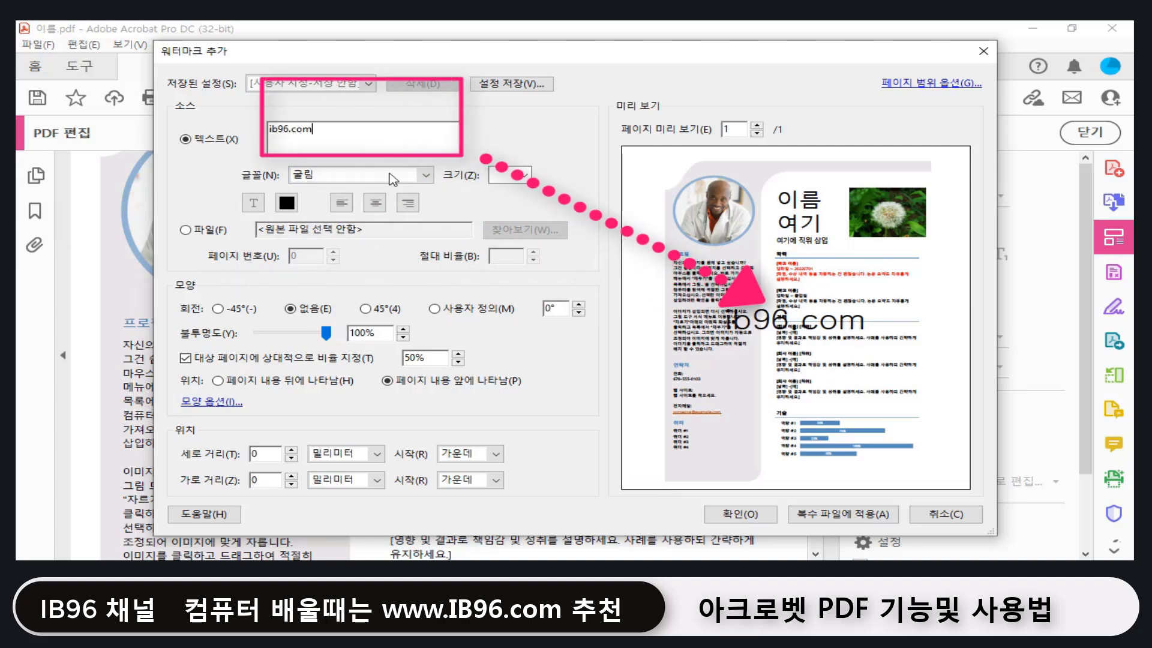
# Step: Set the watermark font to 맑은 고딕 굵게 at size 120
pyautogui.moveTo(336, 136); pyautogui.dragTo(259, 127)
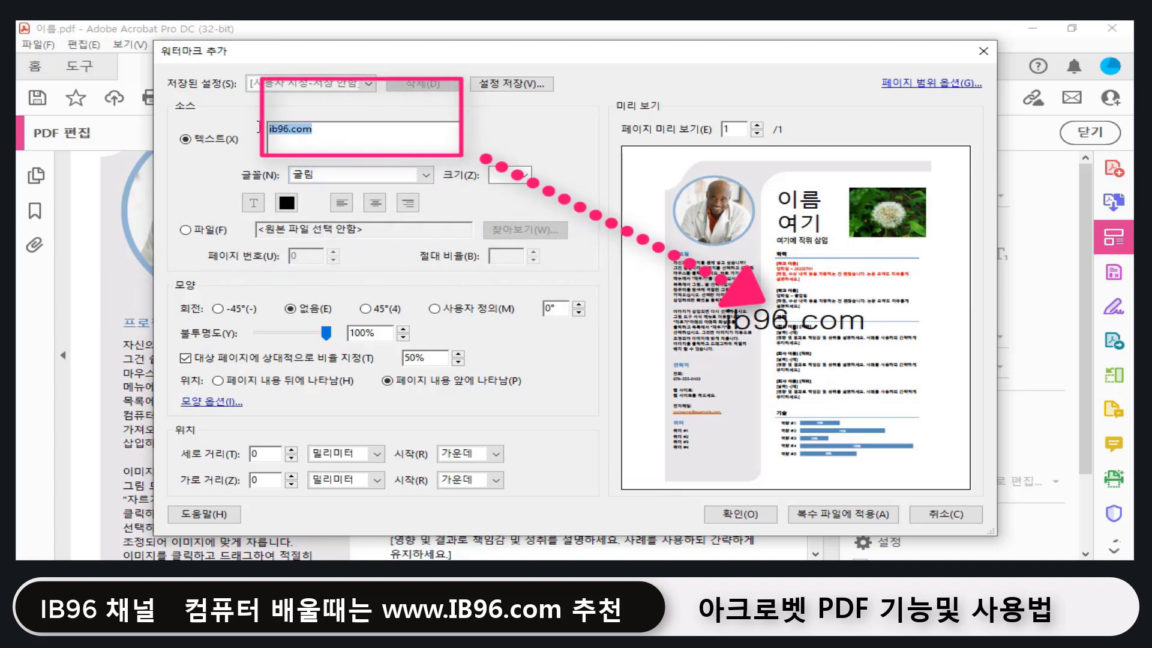
pyautogui.click(426, 176)
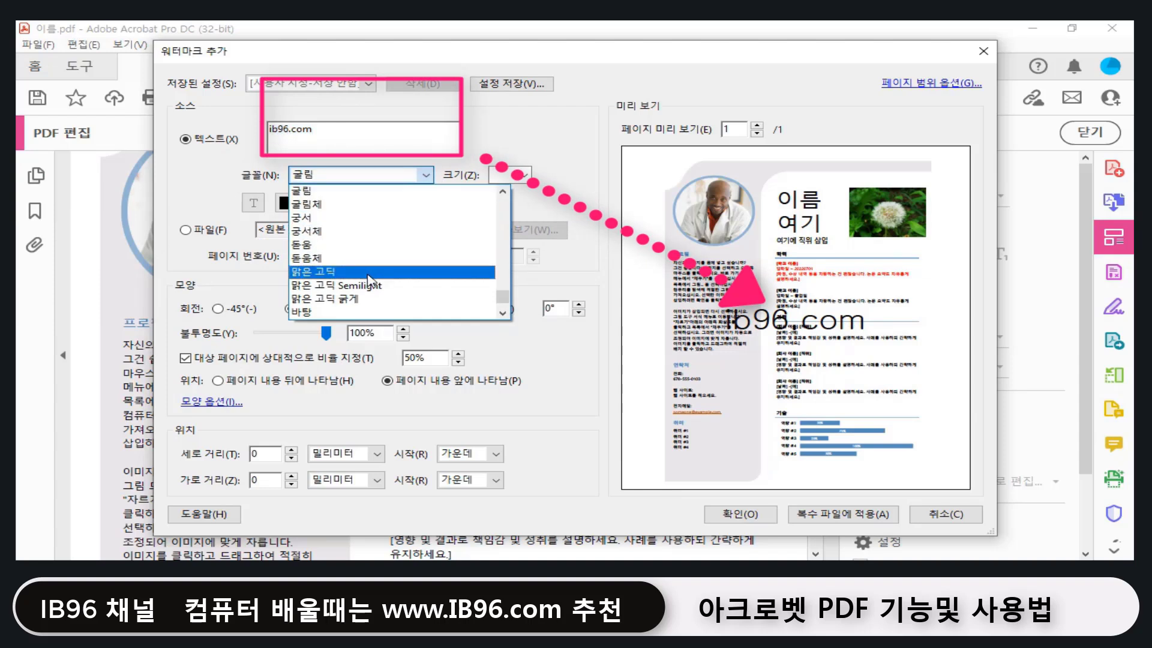
pyautogui.click(354, 298)
pyautogui.click(525, 175)
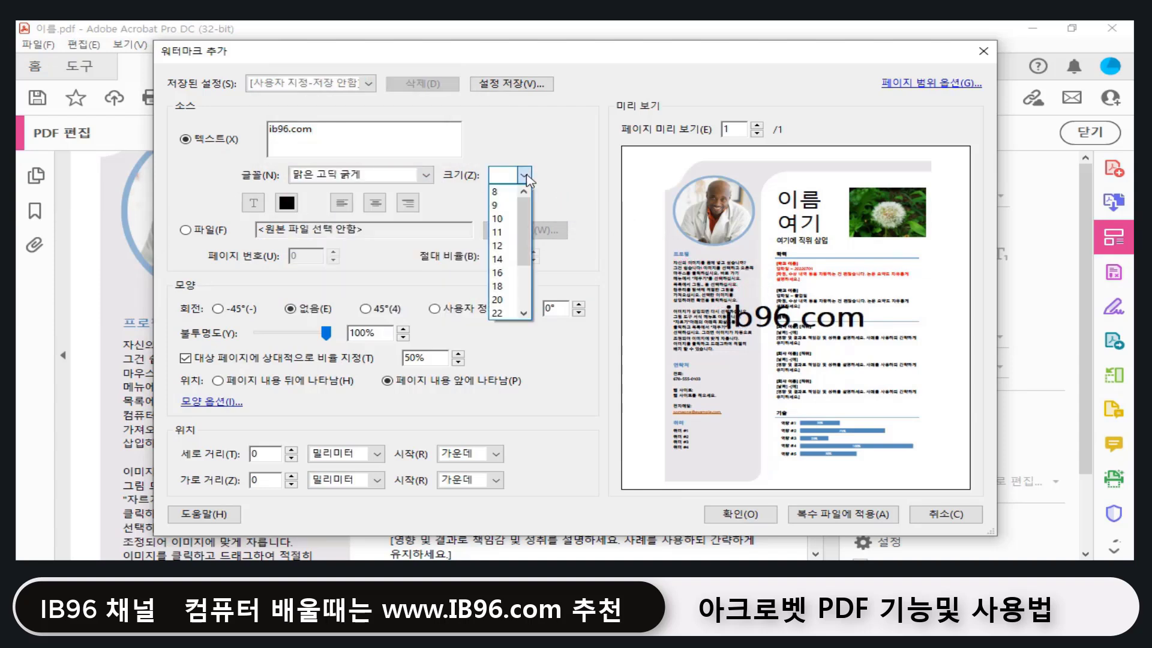
pyautogui.scroll(-2, 522, 300)
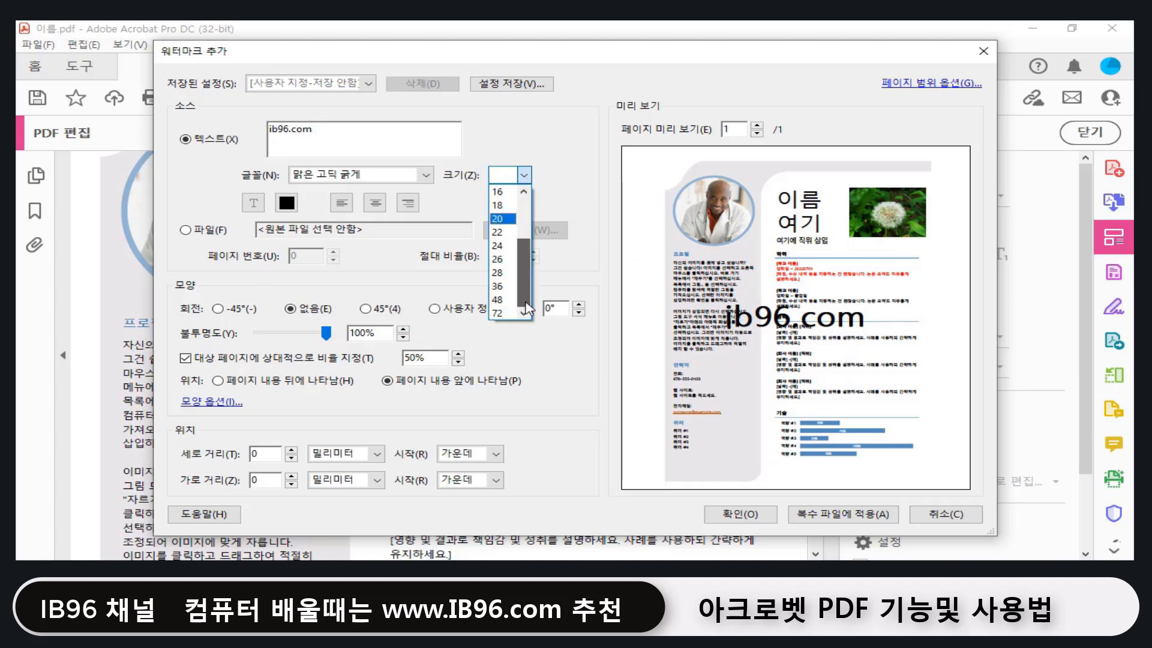
pyautogui.click(504, 310)
pyautogui.doubleClick(501, 176)
pyautogui.write('120')
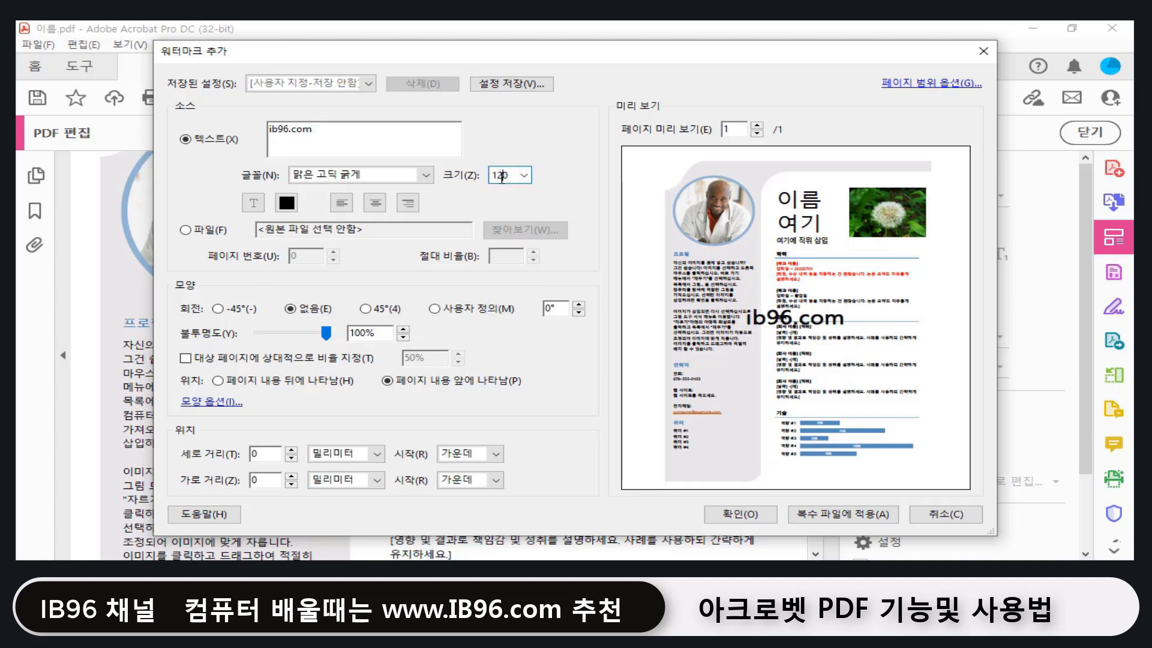
pyautogui.click(405, 150)
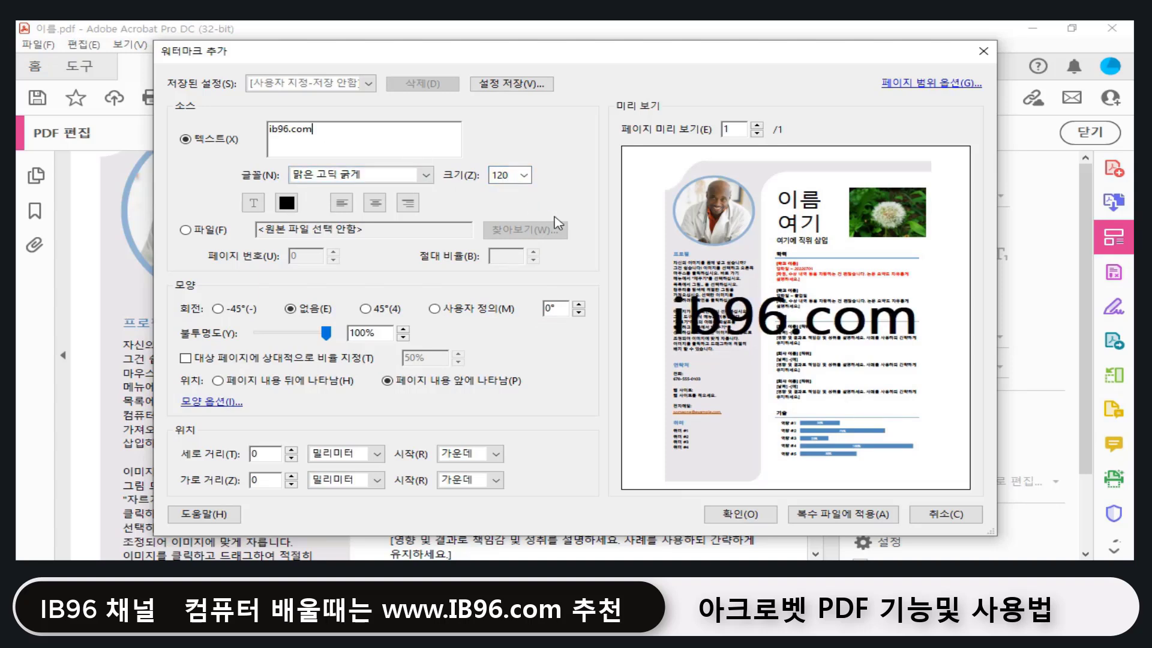
# Step: Set watermark opacity to 22% and rotation to 45°, then choose the 파일 source
pyautogui.press('Tab')
pyautogui.moveTo(326, 334); pyautogui.dragTo(274, 341)
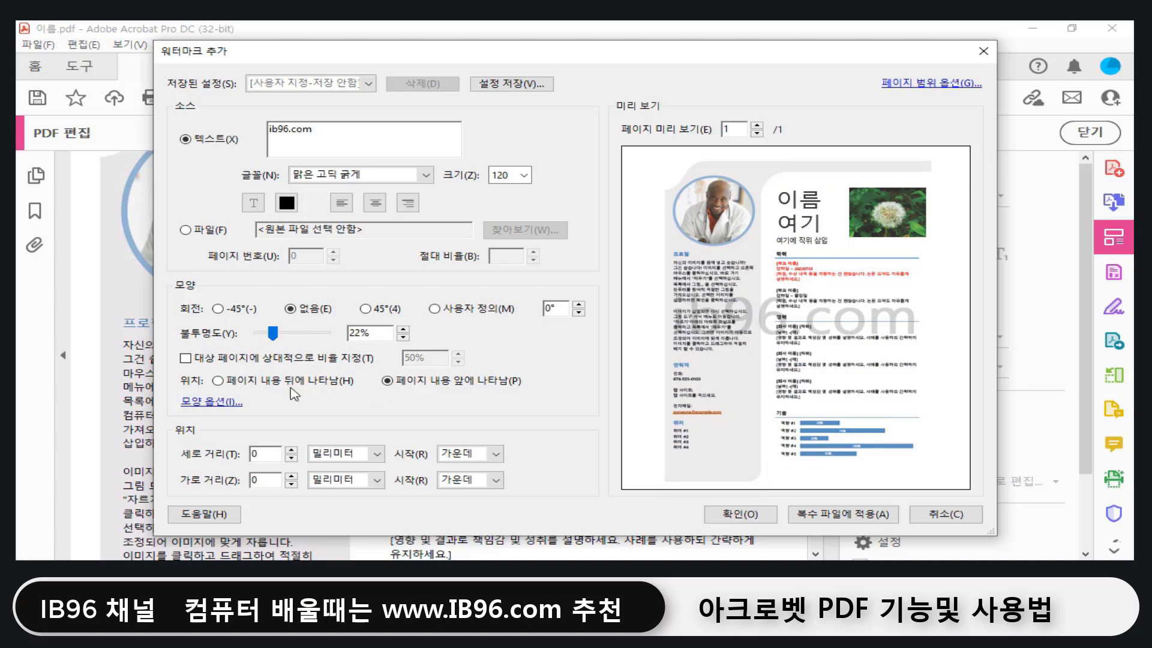
pyautogui.doubleClick(563, 307)
pyautogui.click(366, 309)
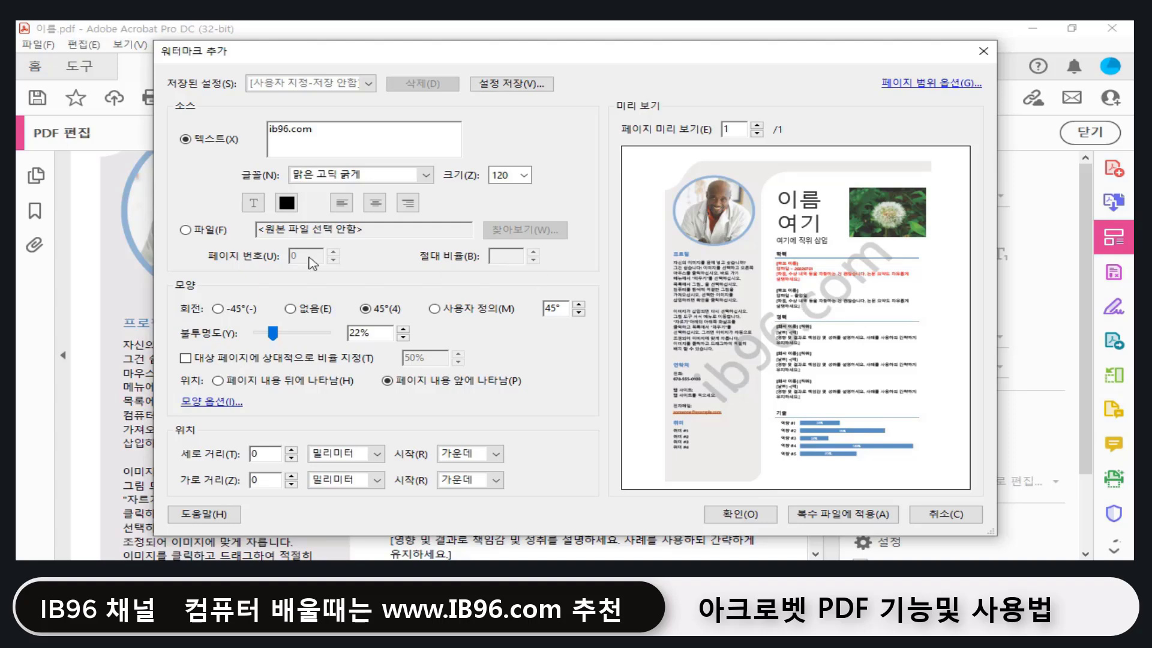
pyautogui.click(205, 230)
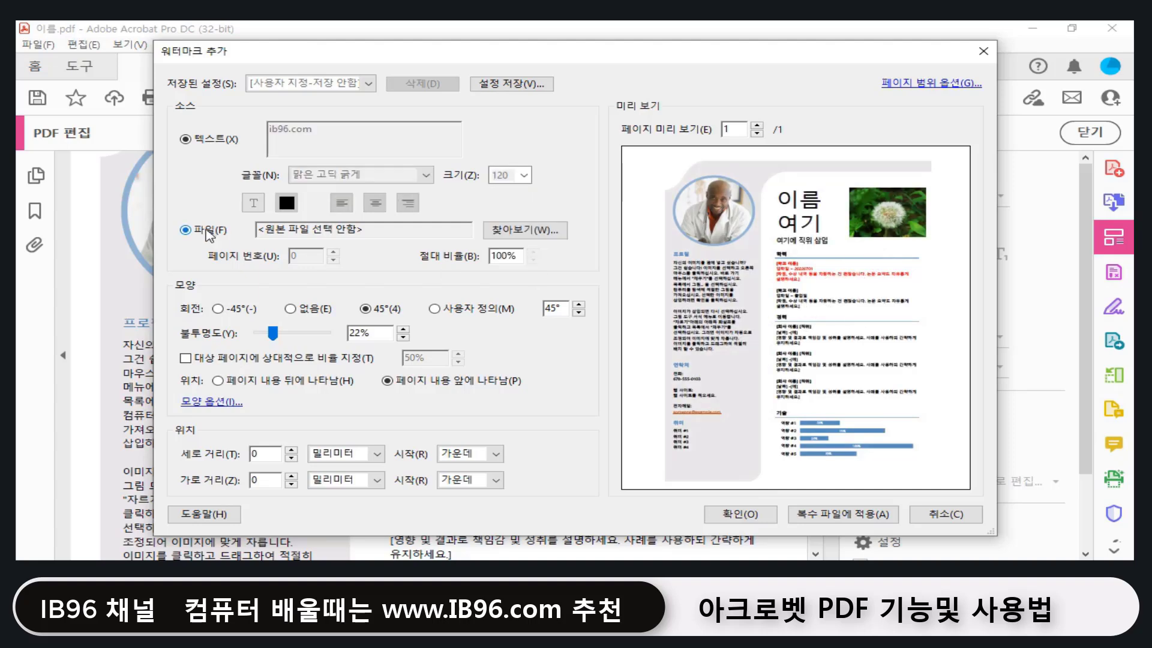
# Step: Dismiss the image file picker and cancel the watermark without adding it
pyautogui.click(508, 232)
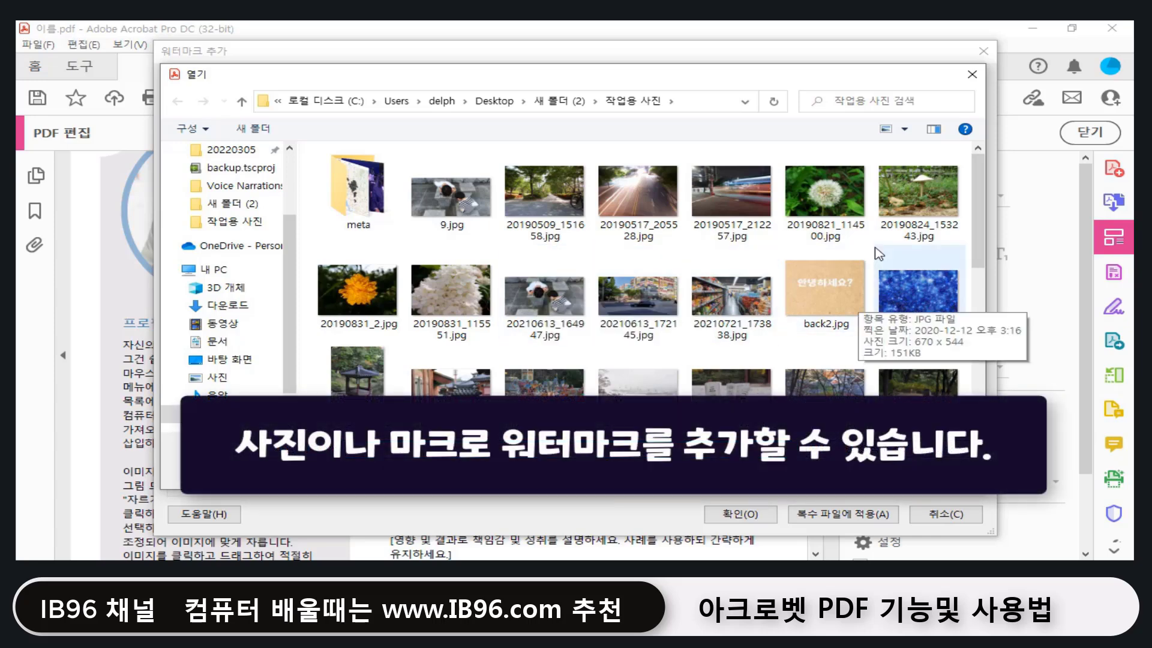
pyautogui.click(934, 470)
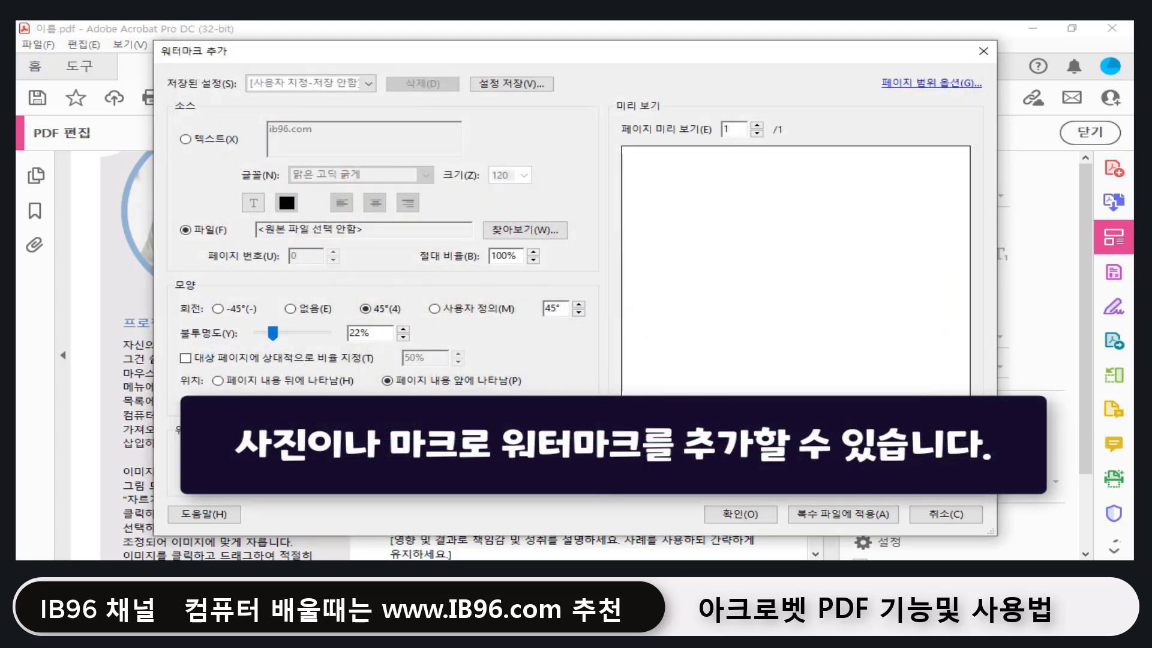
pyautogui.click(946, 514)
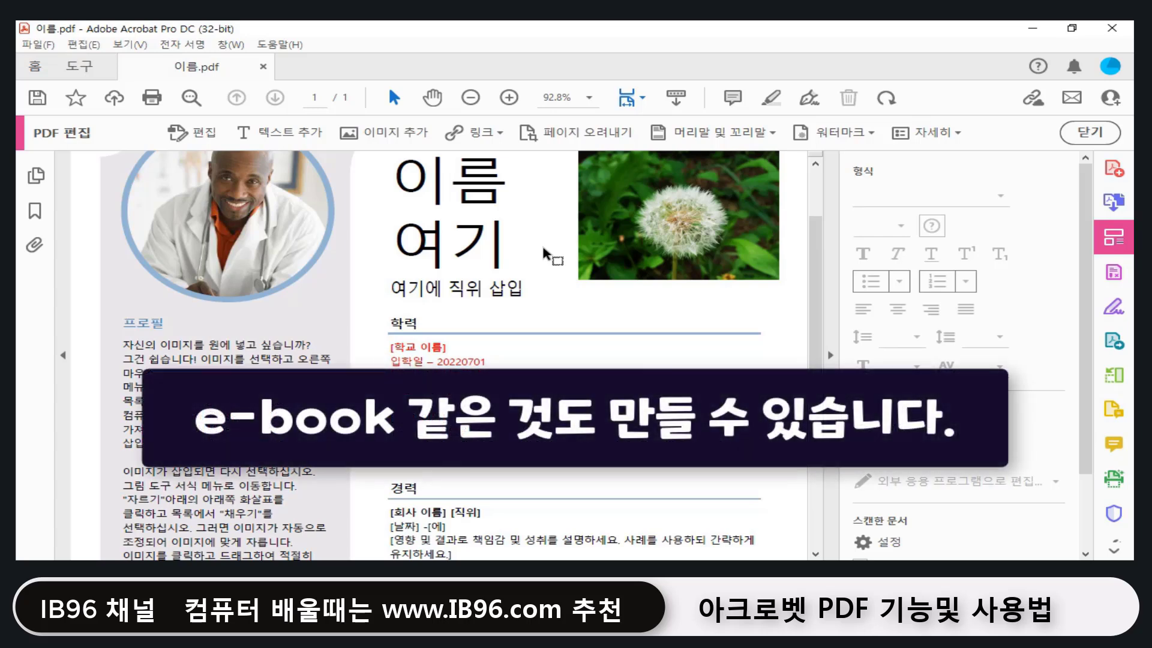
# Step: Collapse the right tools pane so the resume page displays wider
pyautogui.scroll(-5, 544, 253)
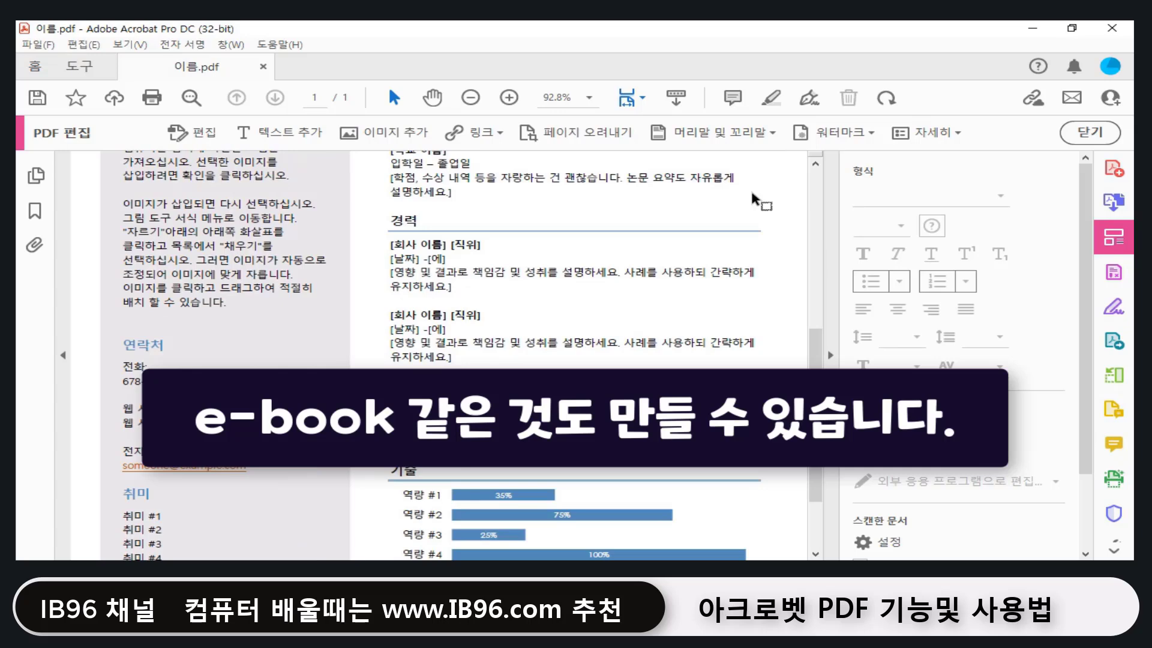
pyautogui.click(831, 357)
pyautogui.scroll(3, 692, 318)
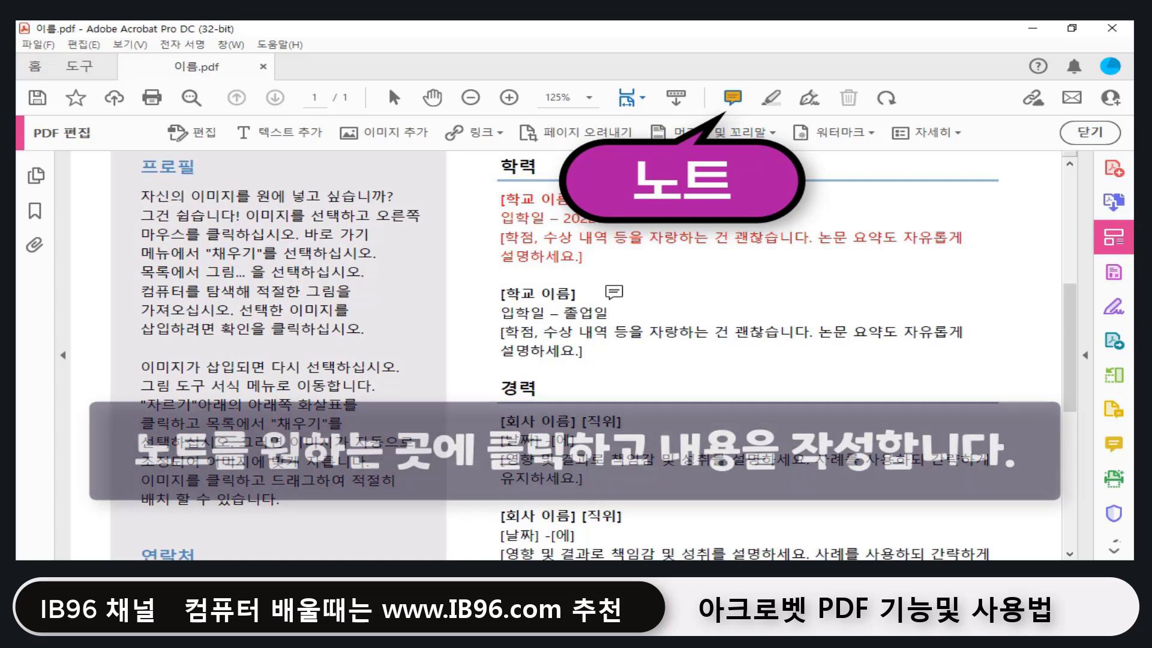
# Step: Add a sticky note at the second [학교 이름] reading "안녕하세요? 학교이름이 없습니다."
pyautogui.click(595, 291)
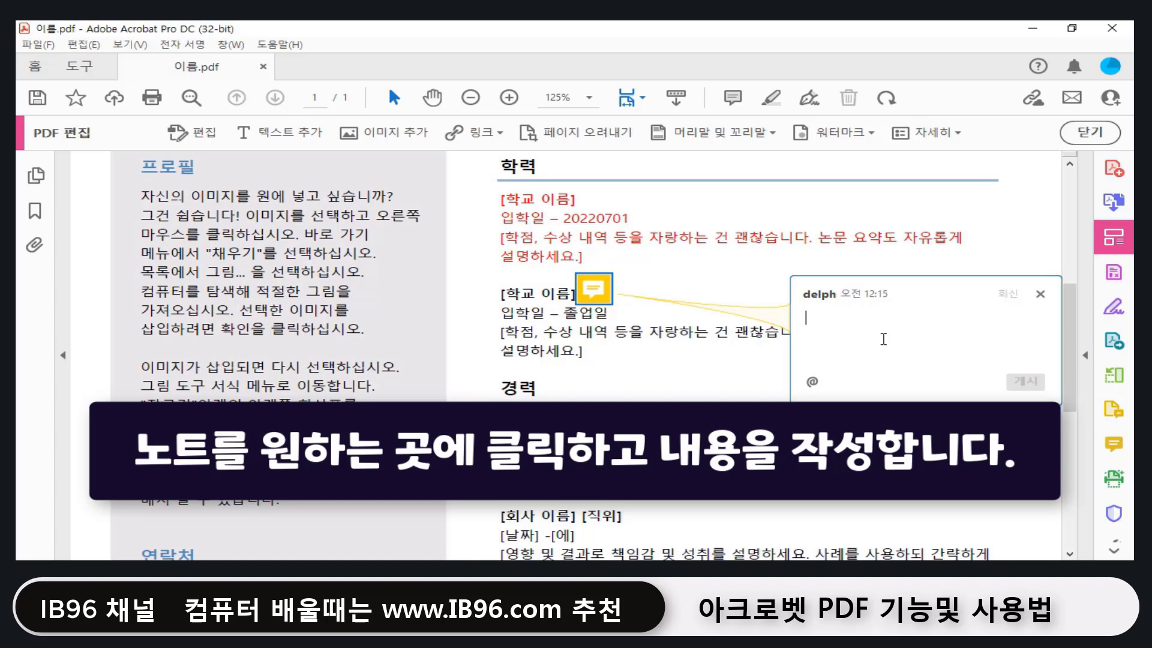
pyautogui.write('안녕하세요? 학교이름이 없습니다.')
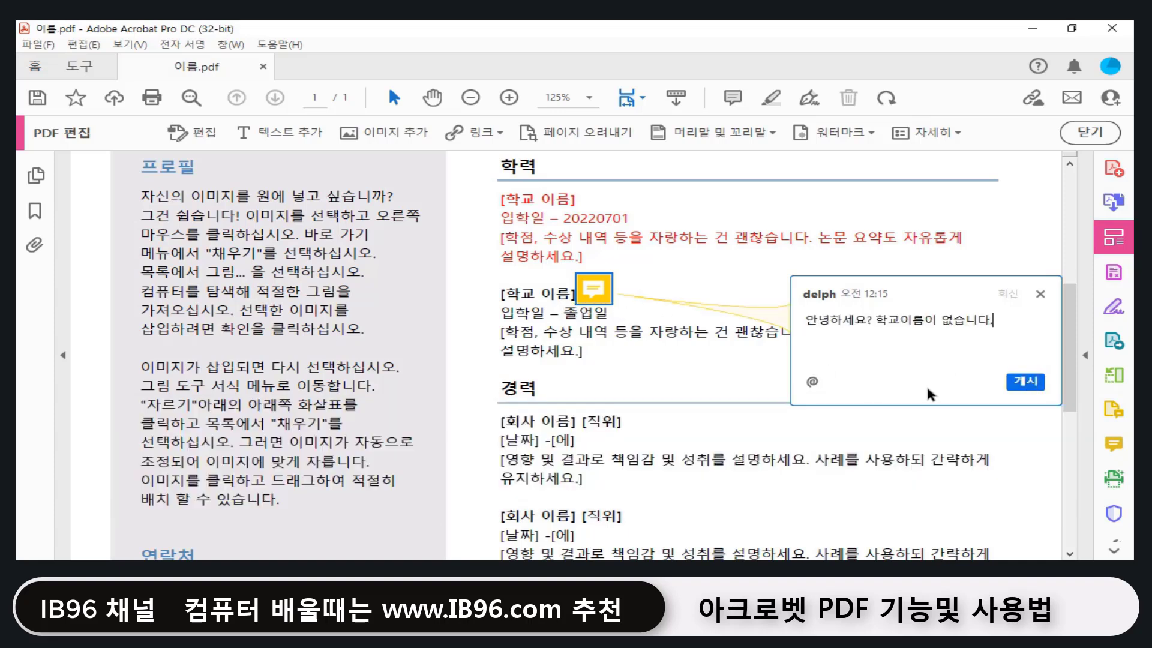
pyautogui.click(1026, 382)
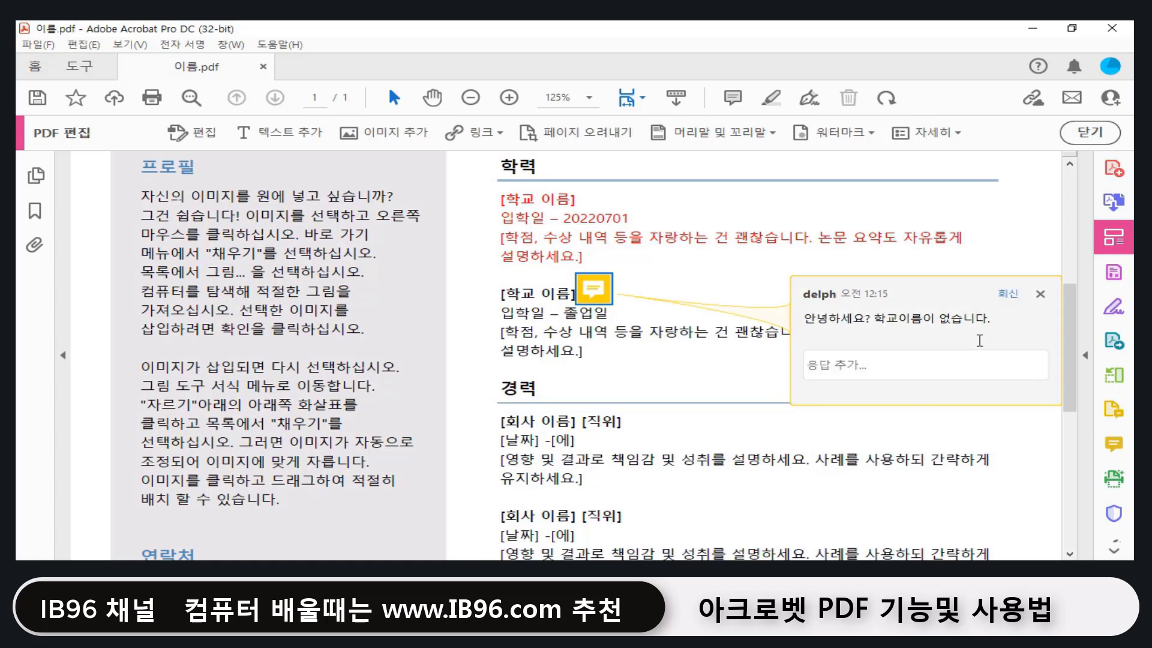
pyautogui.click(1041, 294)
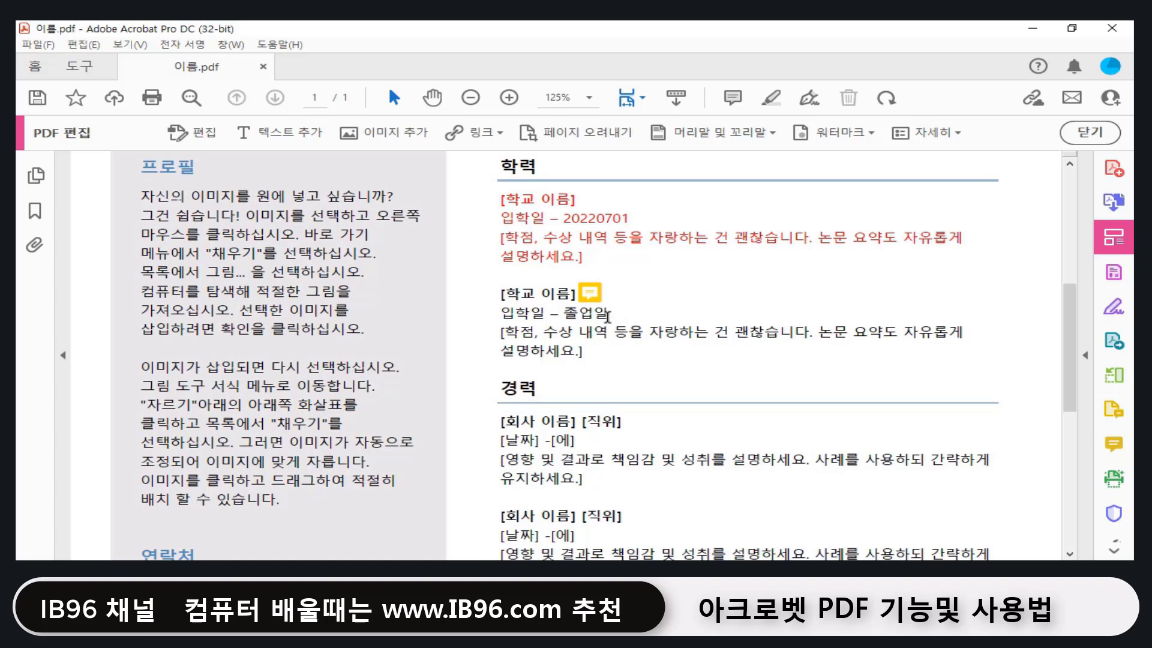
# Step: Reopen the [학교 이름] note to review the comment, then close it
pyautogui.moveTo(597, 294)
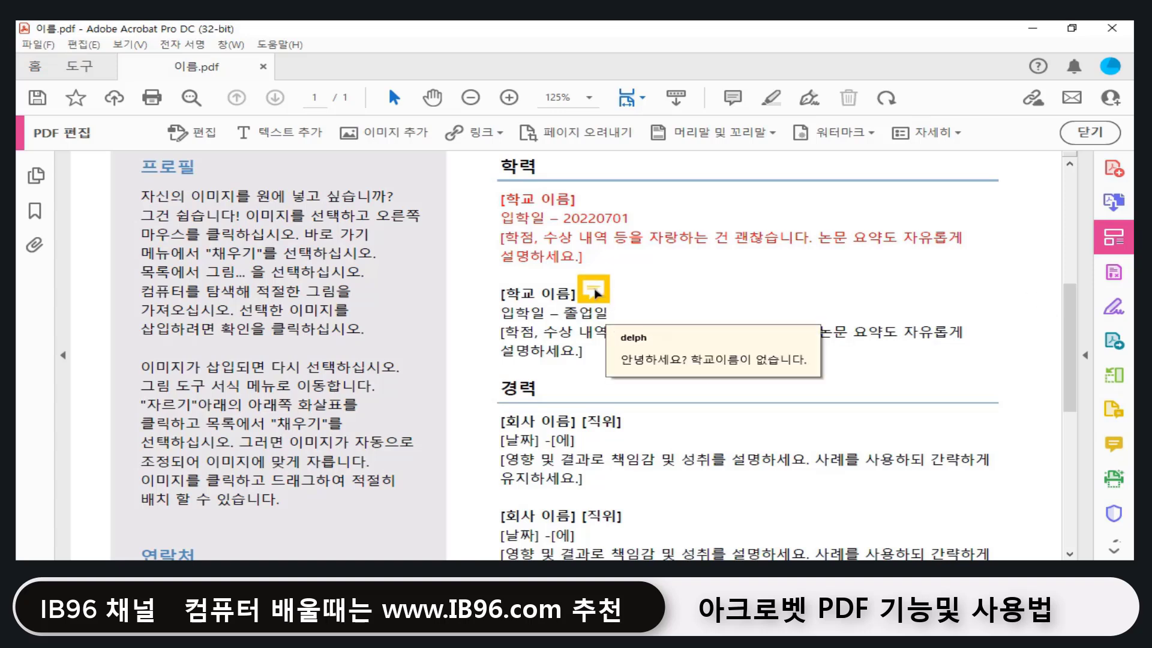
pyautogui.click(595, 291)
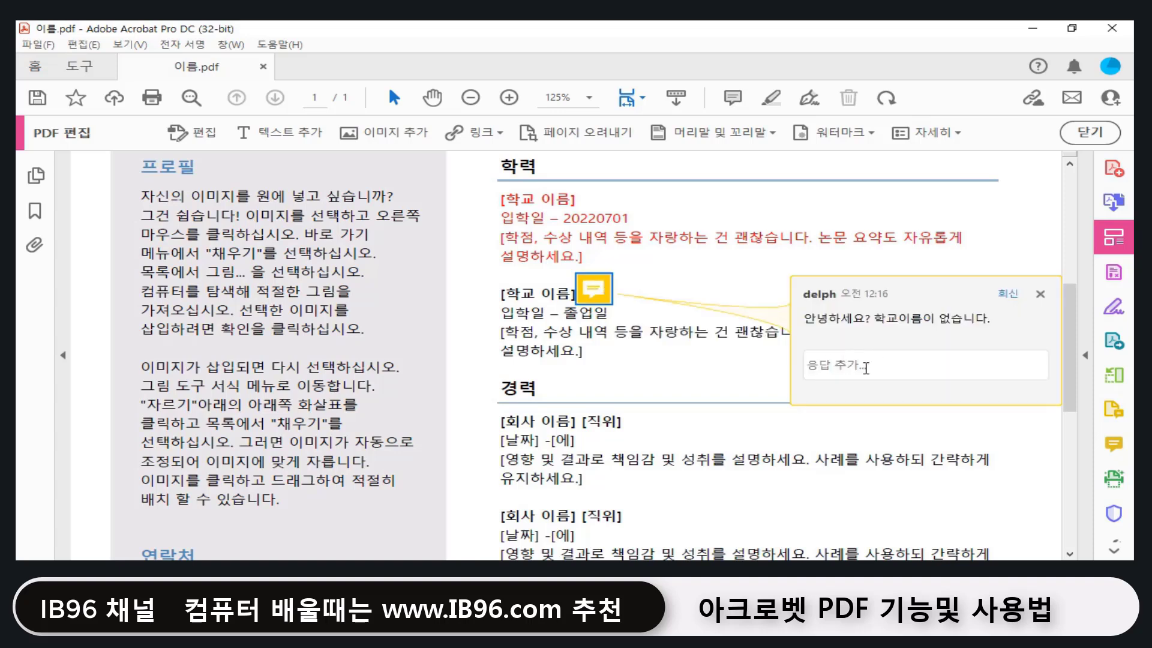
pyautogui.press('Escape')
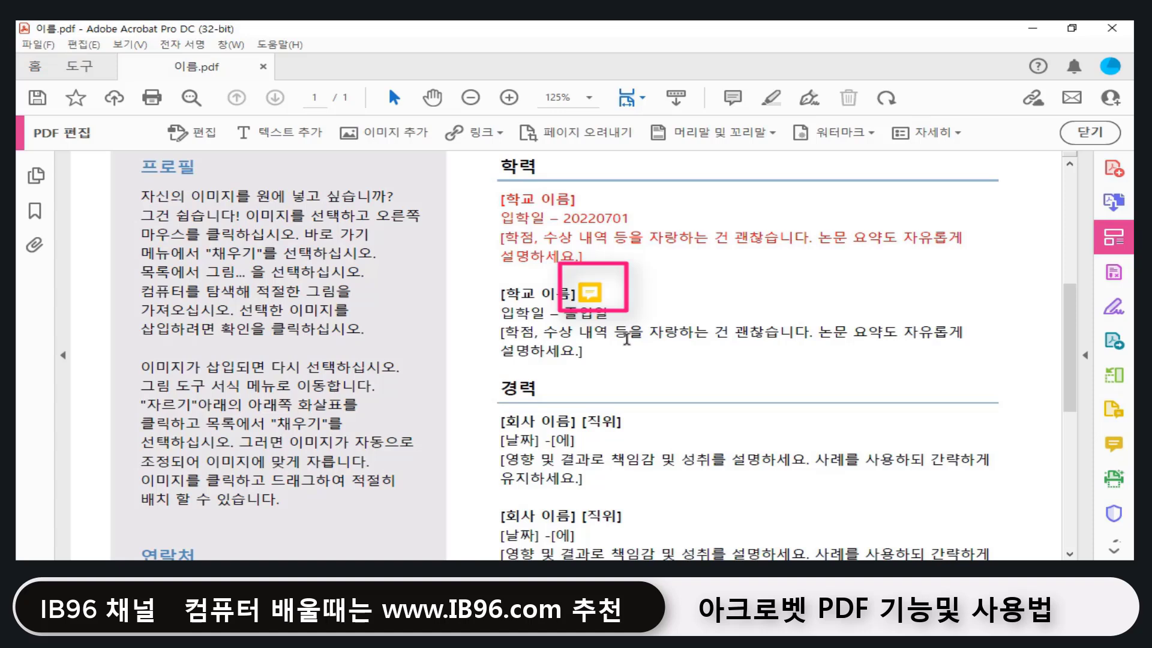
# Step: Highlight '자랑하는 건 괜찮습니다' in yellow in the second school entry's description
pyautogui.click(771, 102)
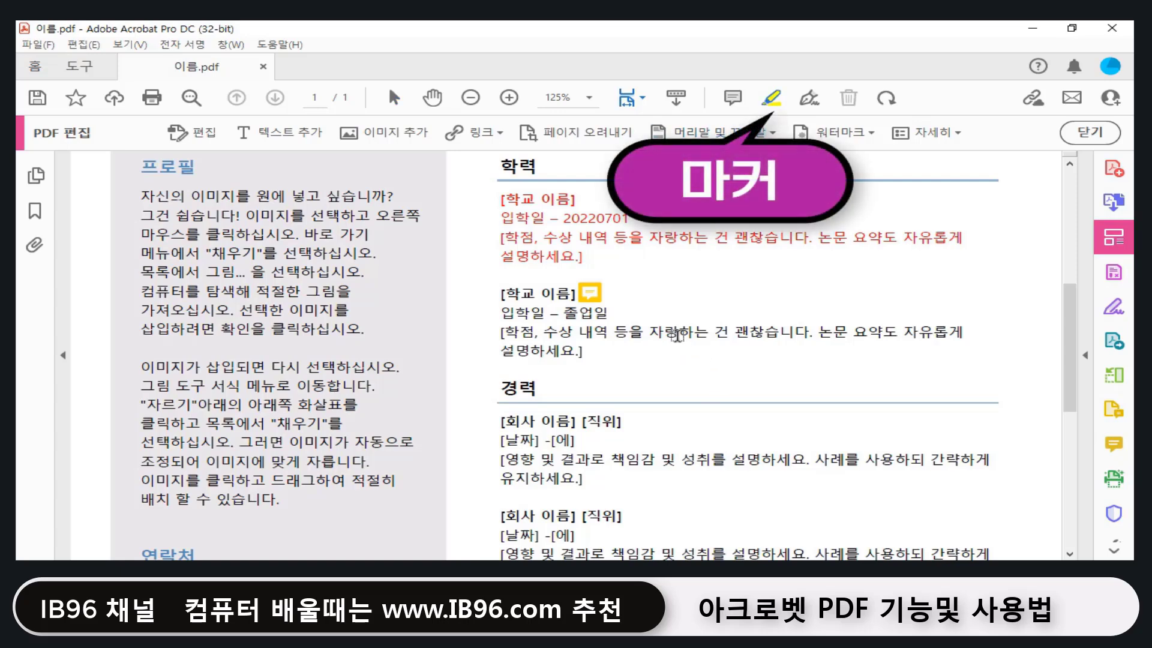
pyautogui.moveTo(648, 332); pyautogui.dragTo(811, 332)
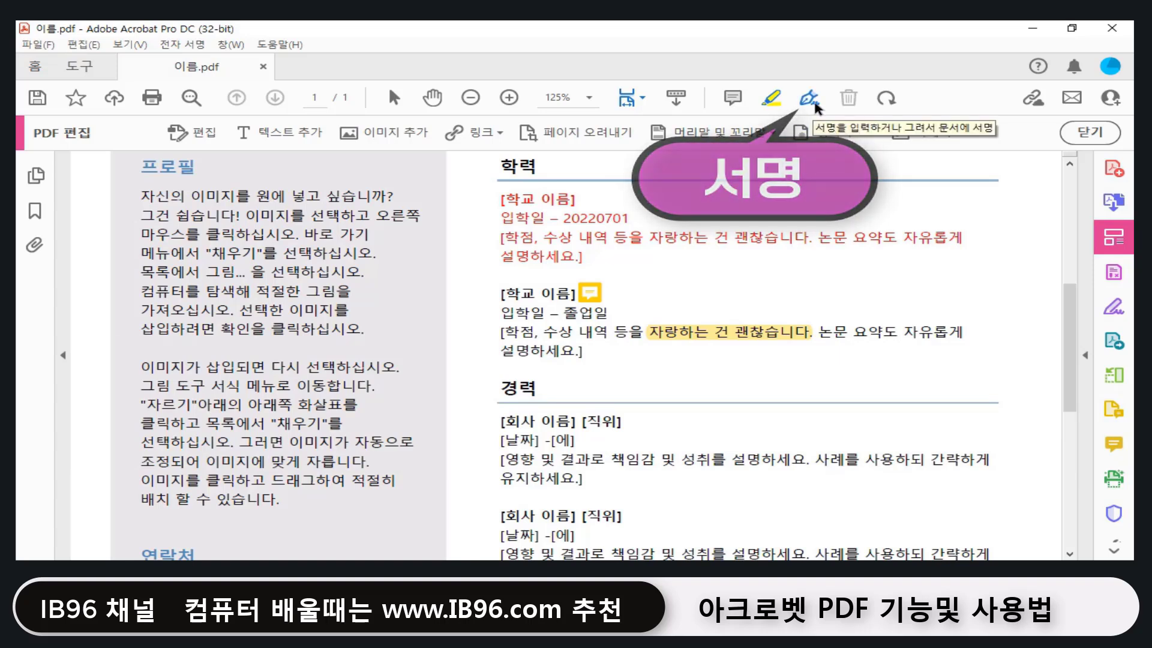
pyautogui.click(810, 99)
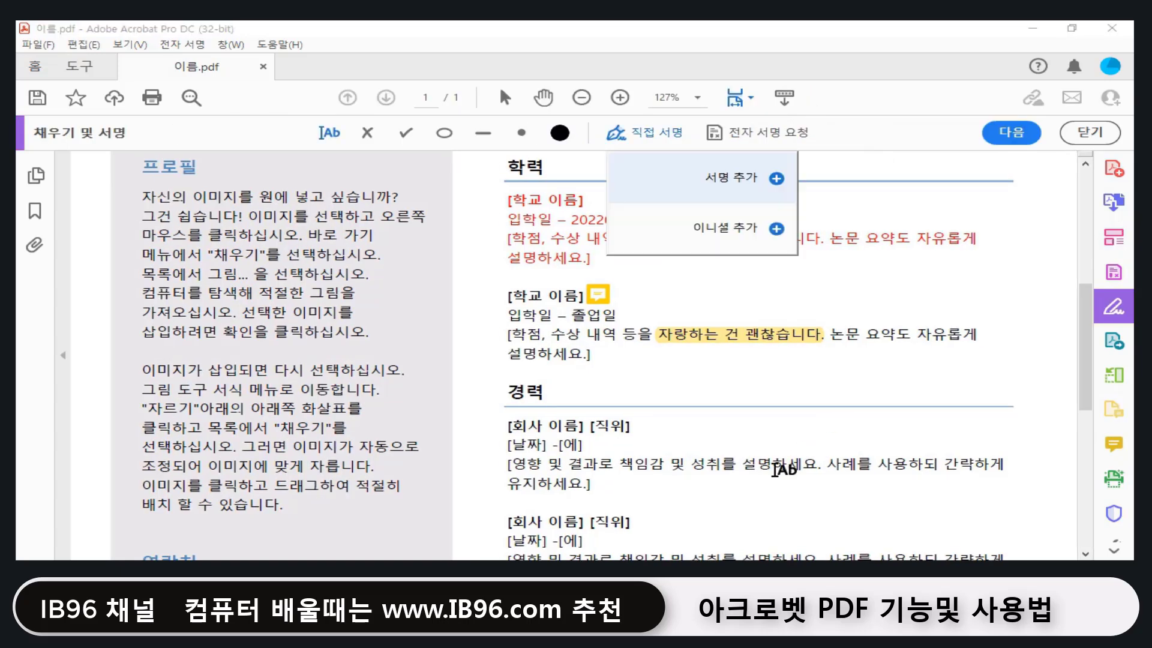
# Step: Create a new signature by hand-drawing 'ib96' in the 그리기 tab
pyautogui.click(748, 180)
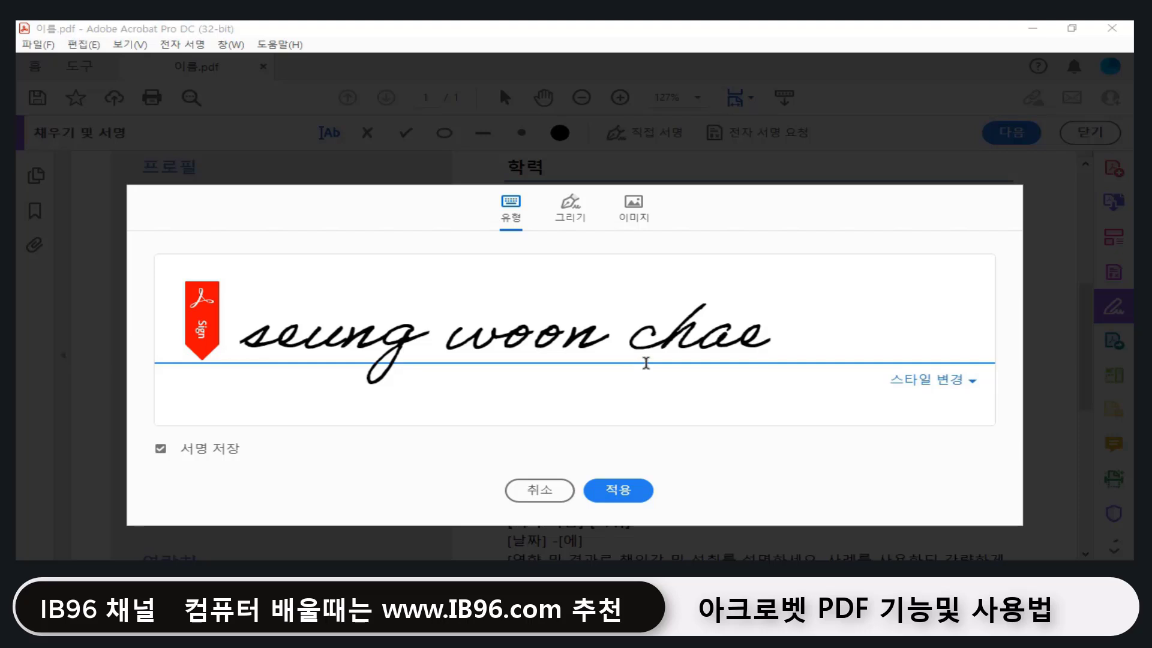
pyautogui.click(570, 214)
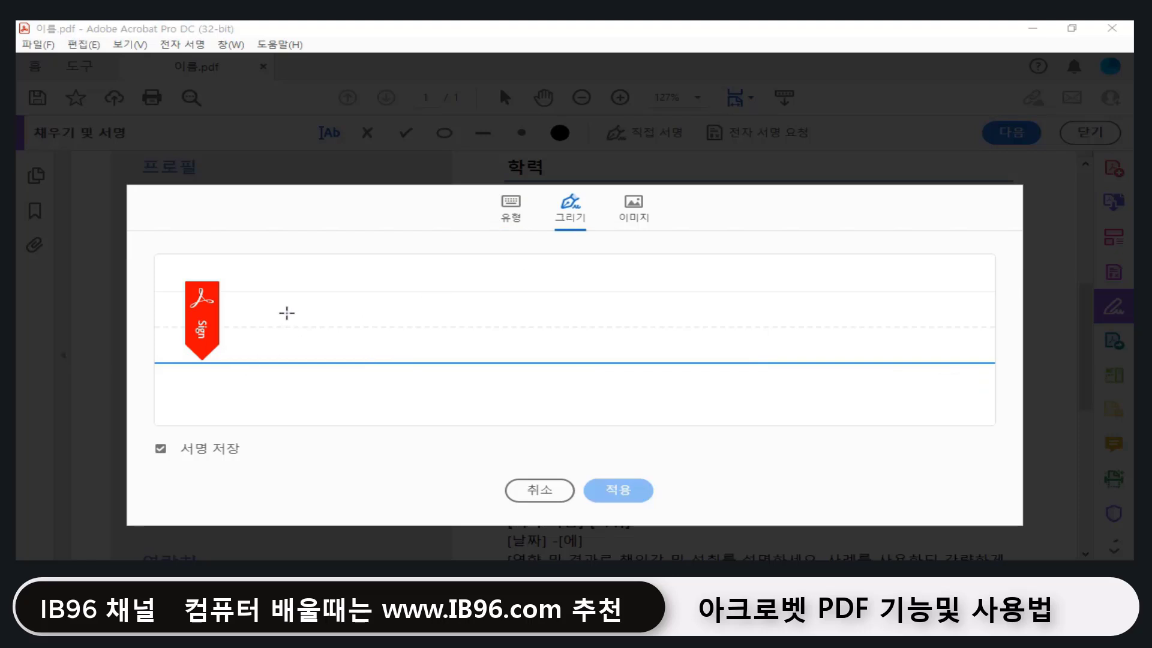
pyautogui.moveTo(260, 344)
pyautogui.mouseDown()
pyautogui.moveTo(332, 302)
pyautogui.moveTo(303, 338)
pyautogui.moveTo(375, 285)
pyautogui.moveTo(343, 343)
pyautogui.moveTo(373, 318)
pyautogui.moveTo(414, 314)
pyautogui.moveTo(357, 396)
pyautogui.mouseUp()
pyautogui.moveTo(493, 292); pyautogui.dragTo(431, 331)
pyautogui.moveTo(327, 282); pyautogui.dragTo(346, 295)
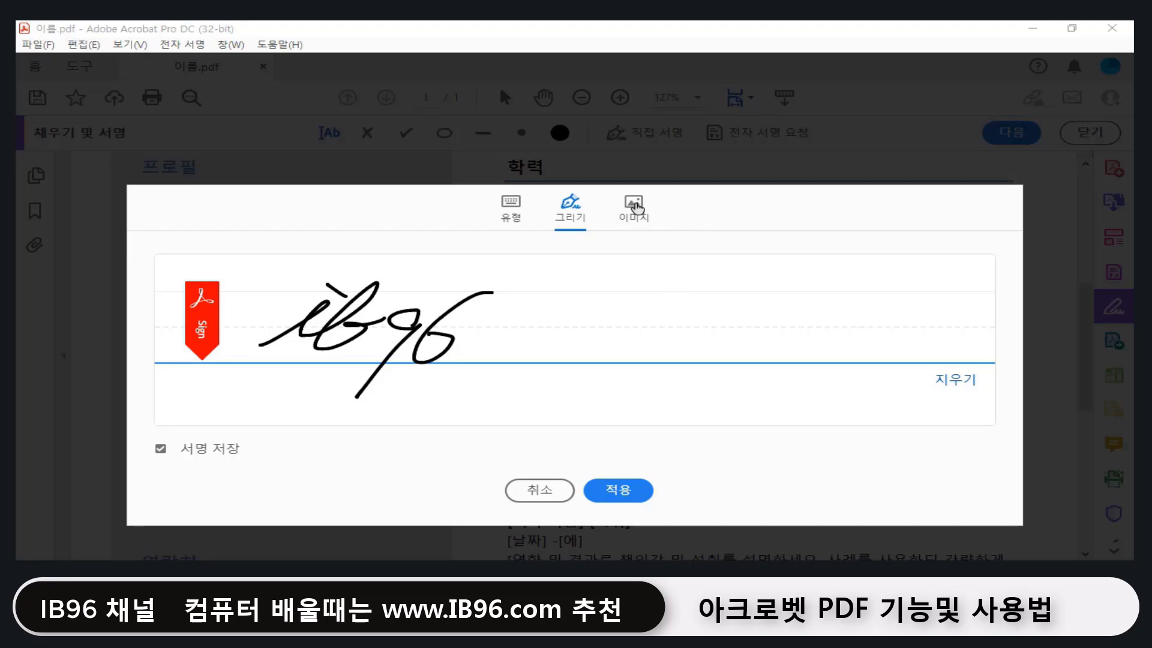
# Step: Apply the ib96 signature below hobby #4, enlarge it, and continue with 다음
pyautogui.click(630, 494)
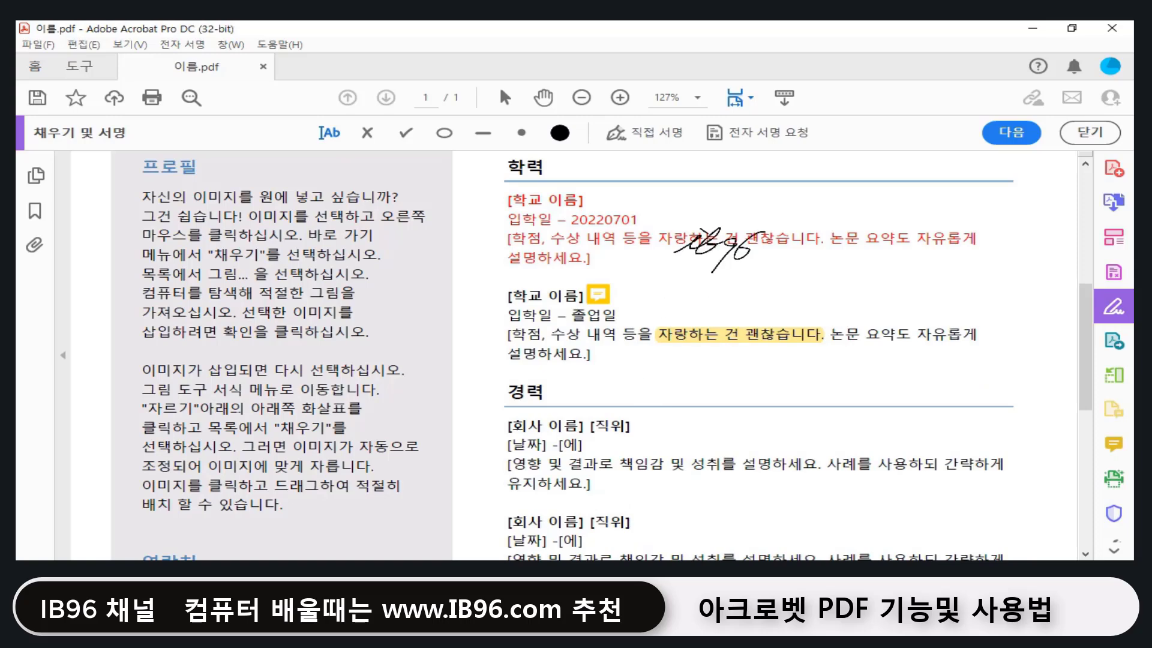
pyautogui.scroll(-5, 729, 282)
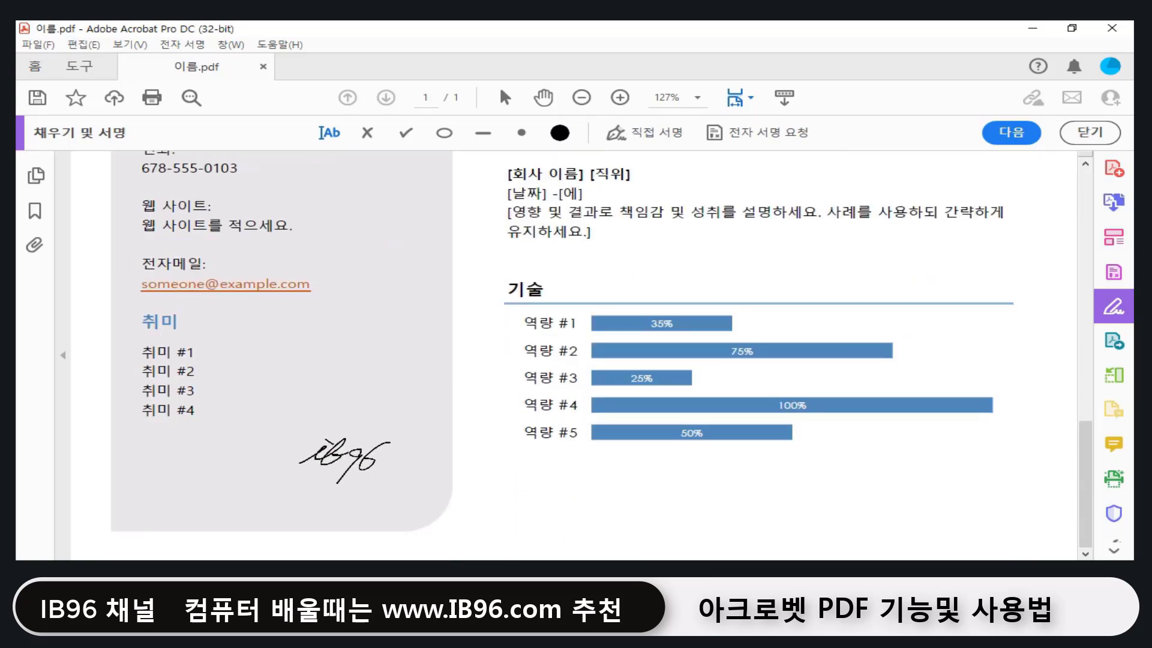
pyautogui.click(340, 461)
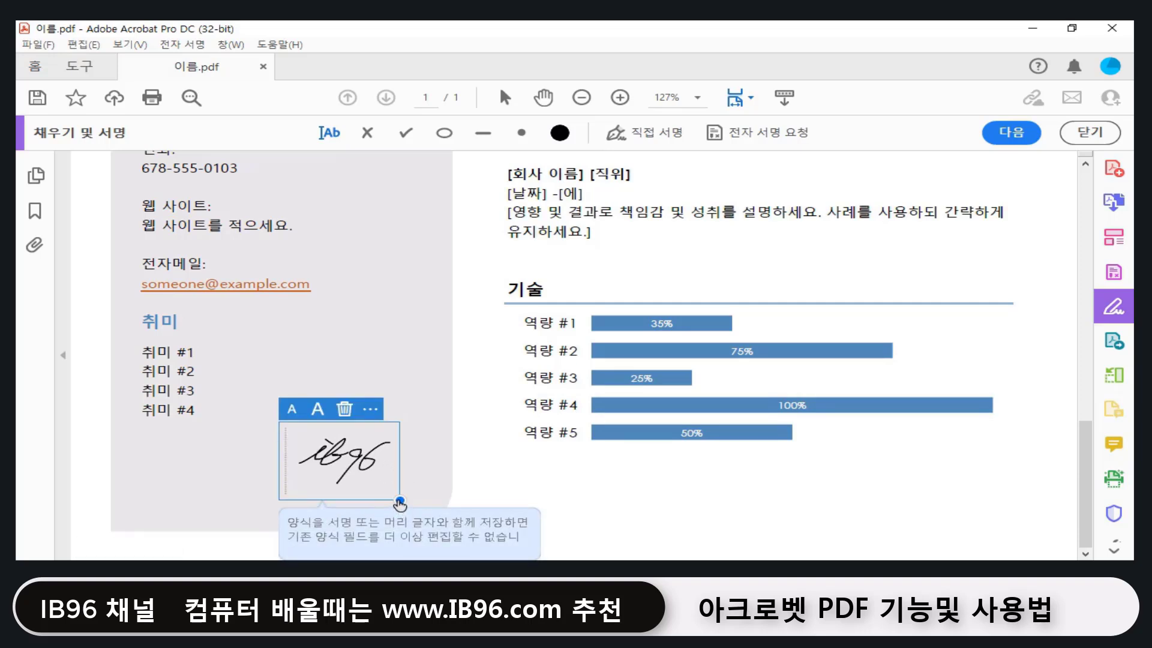
pyautogui.moveTo(401, 501); pyautogui.dragTo(446, 536)
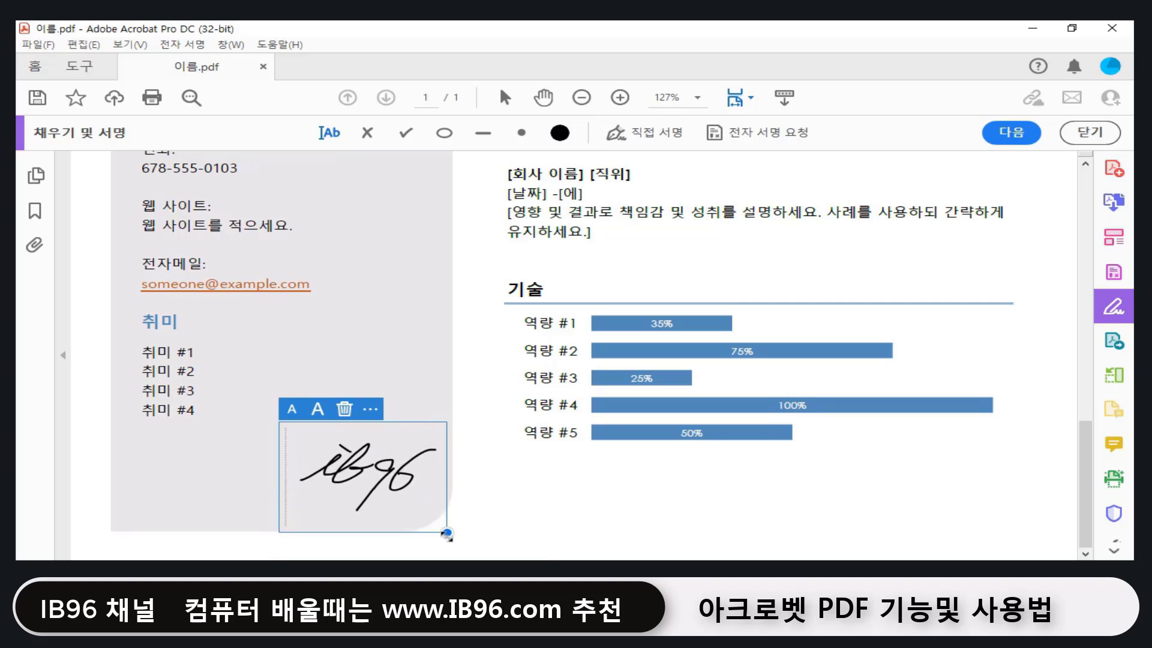
pyautogui.click(514, 505)
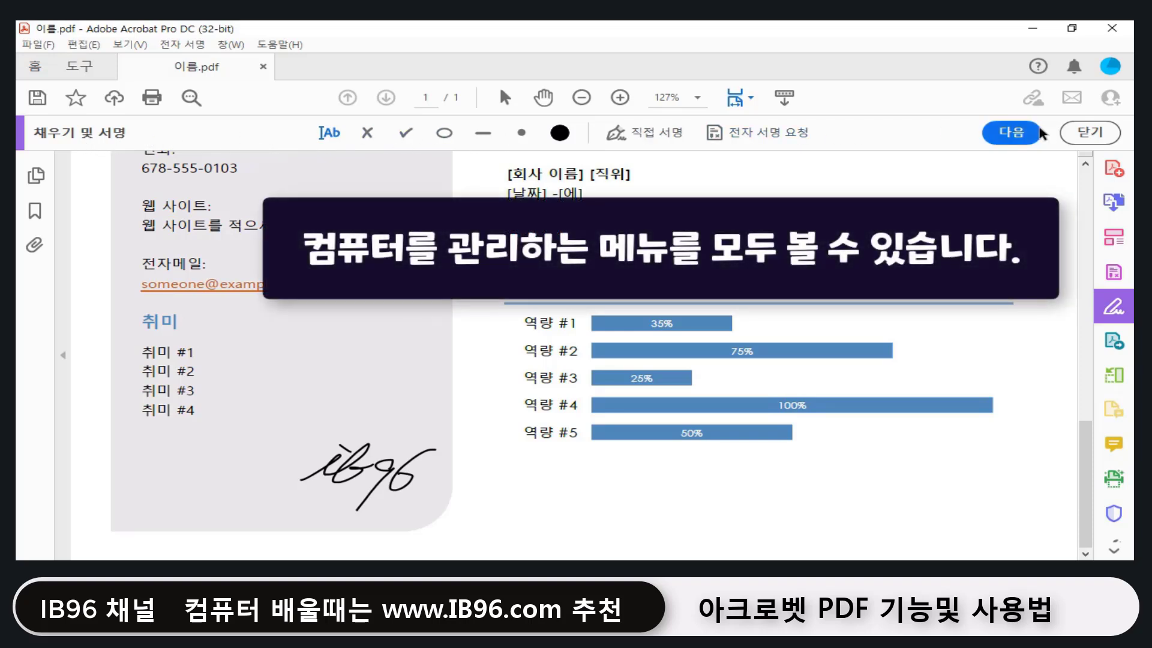
pyautogui.click(1012, 135)
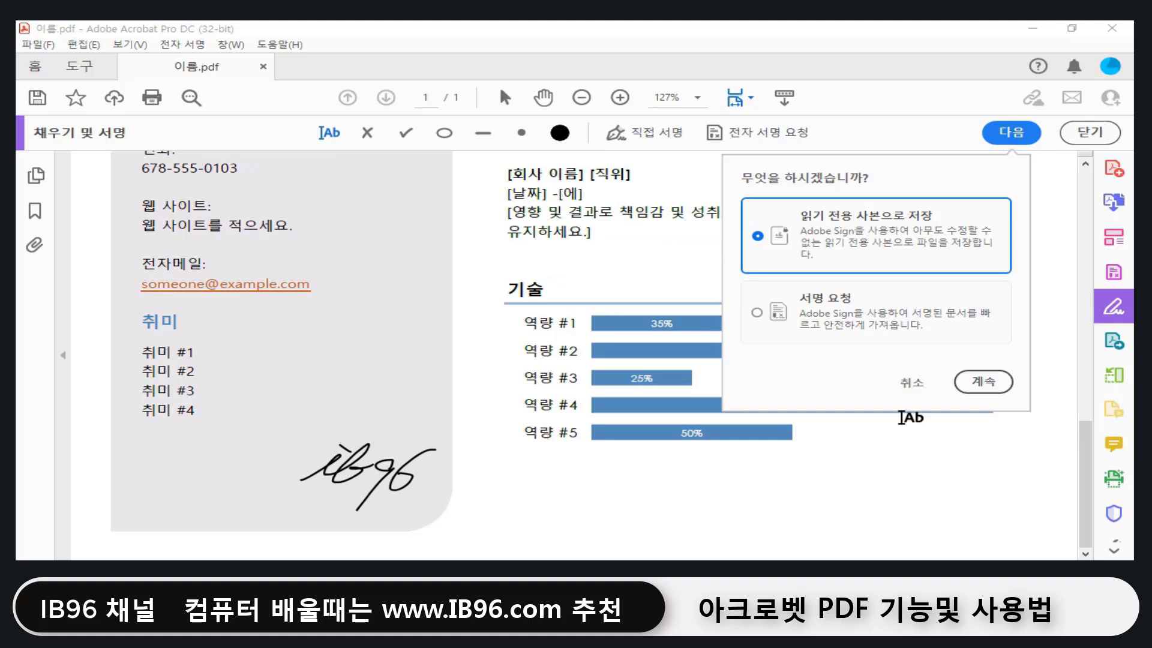
# Step: Cancel the finishing prompt and close the Fill & Sign toolbar
pyautogui.click(911, 383)
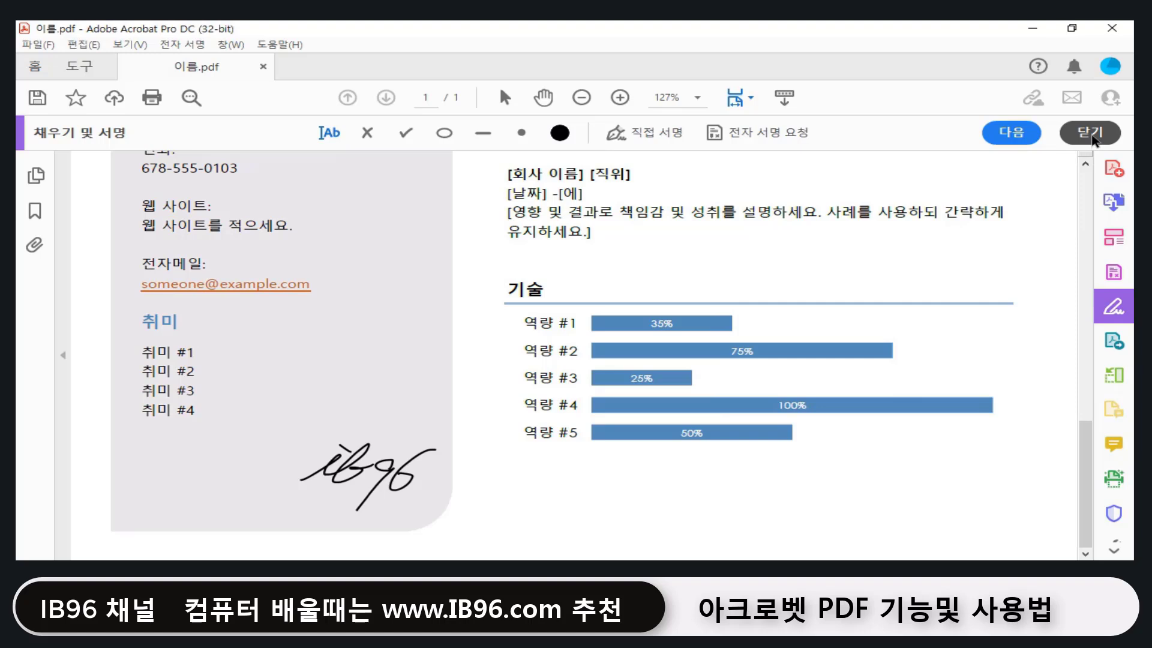
pyautogui.click(1090, 132)
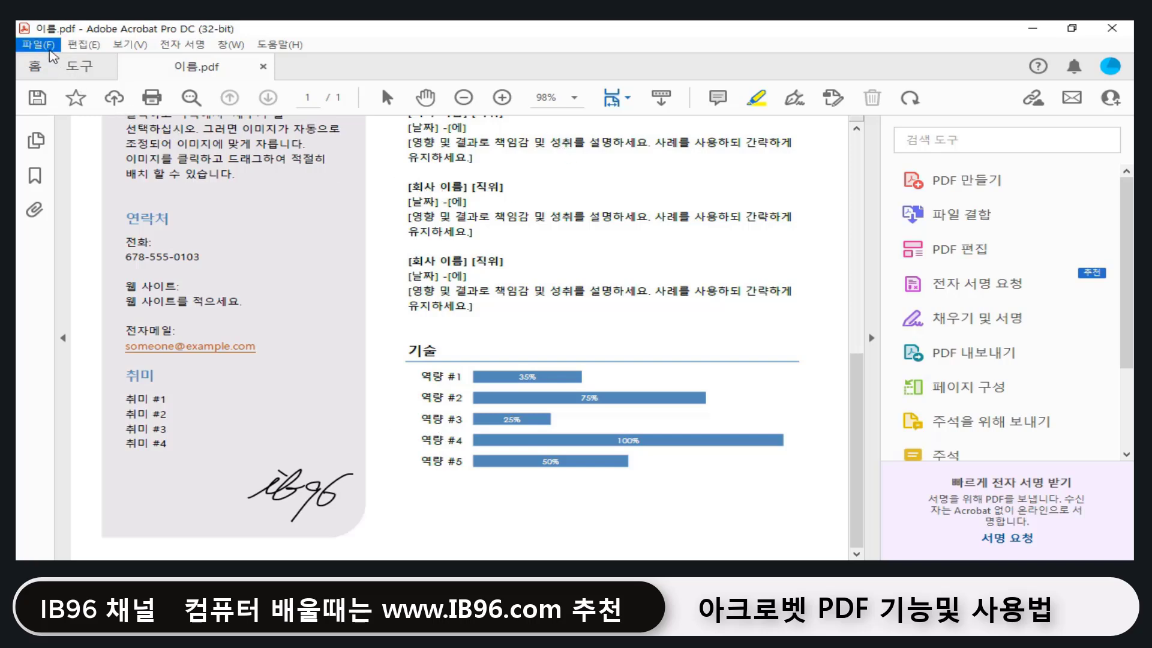
# Step: Save the signed 이름.pdf via 파일 > 저장 and reopen it from the desktop
pyautogui.click(50, 46)
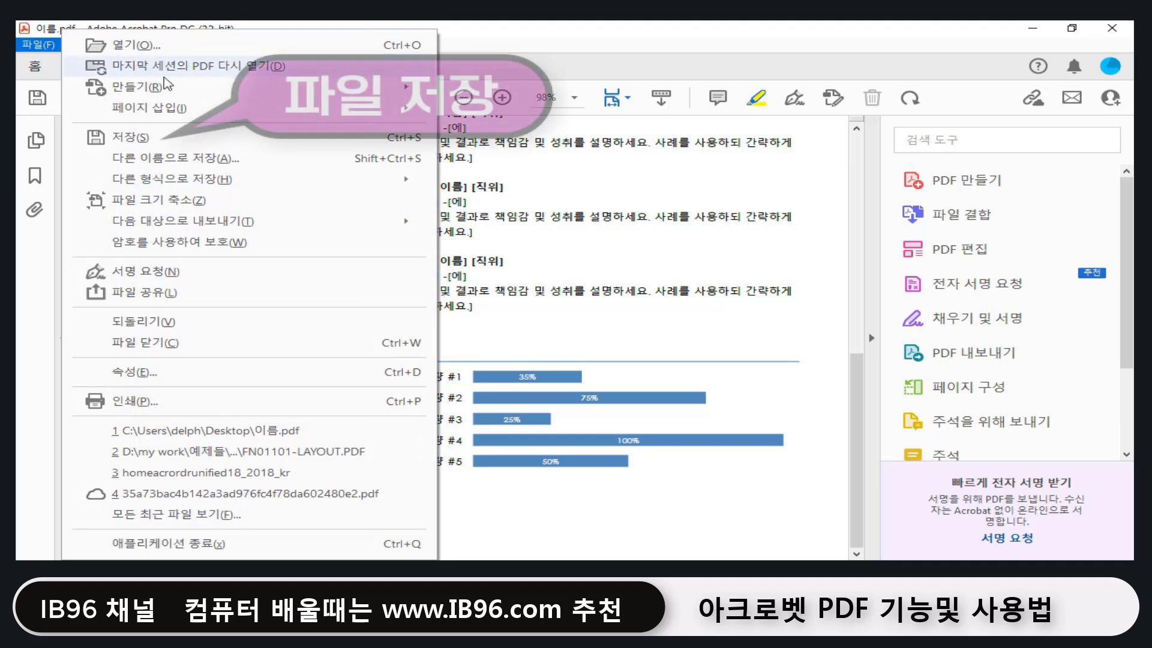
pyautogui.click(167, 143)
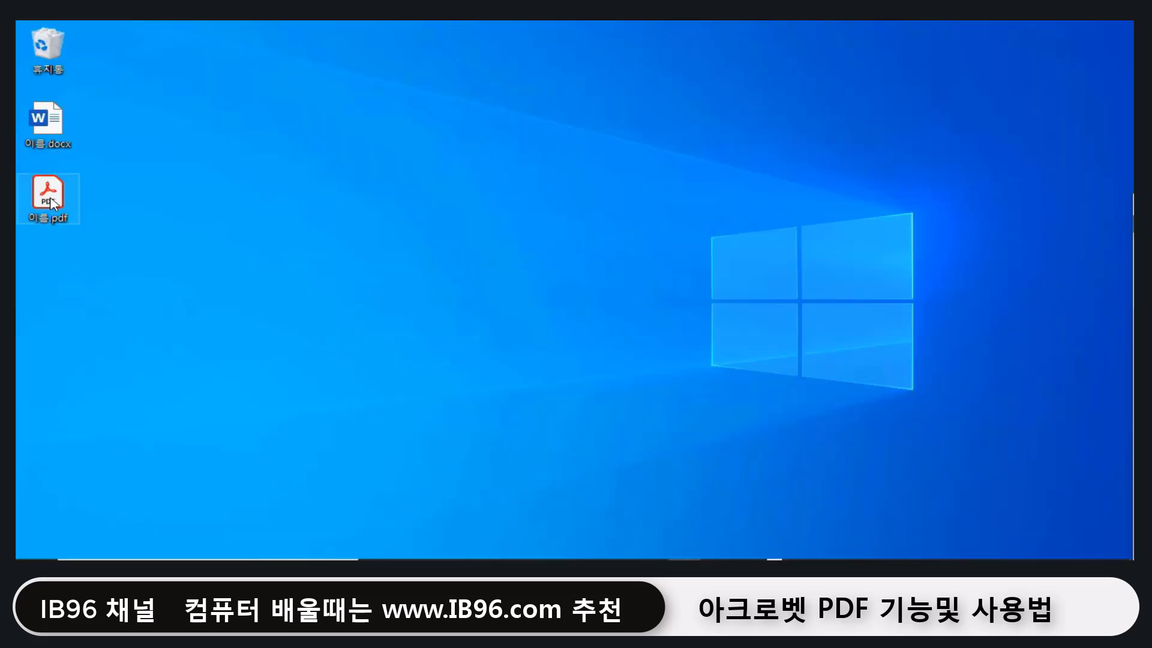
pyautogui.doubleClick(48, 195)
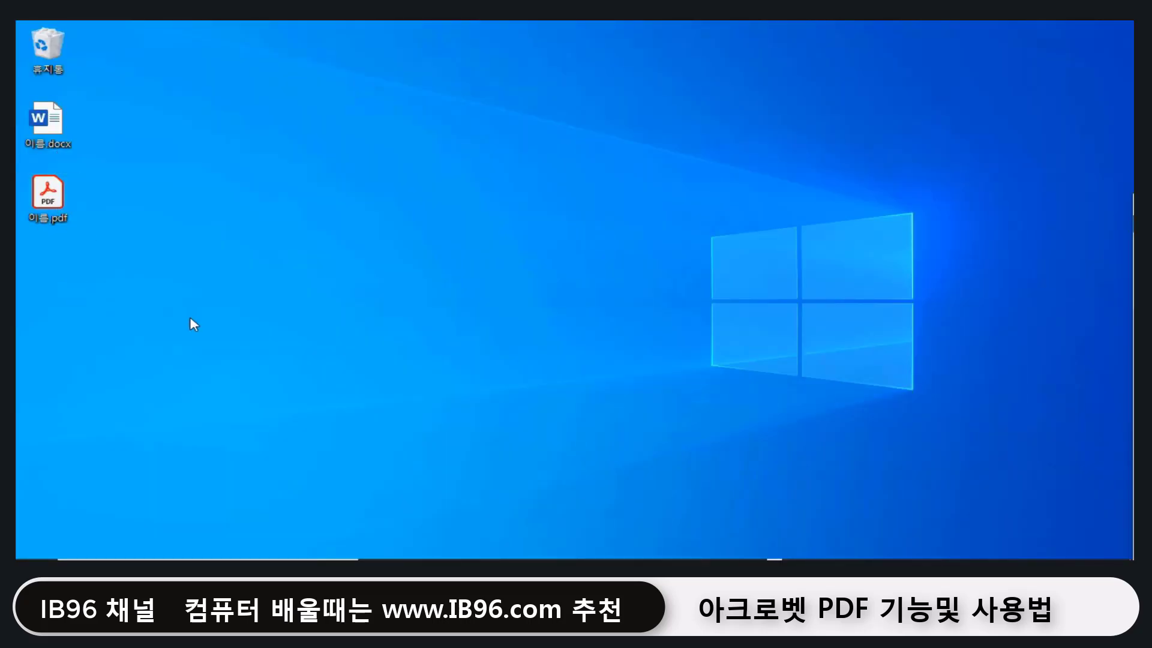
pyautogui.scroll(-3, 454, 437)
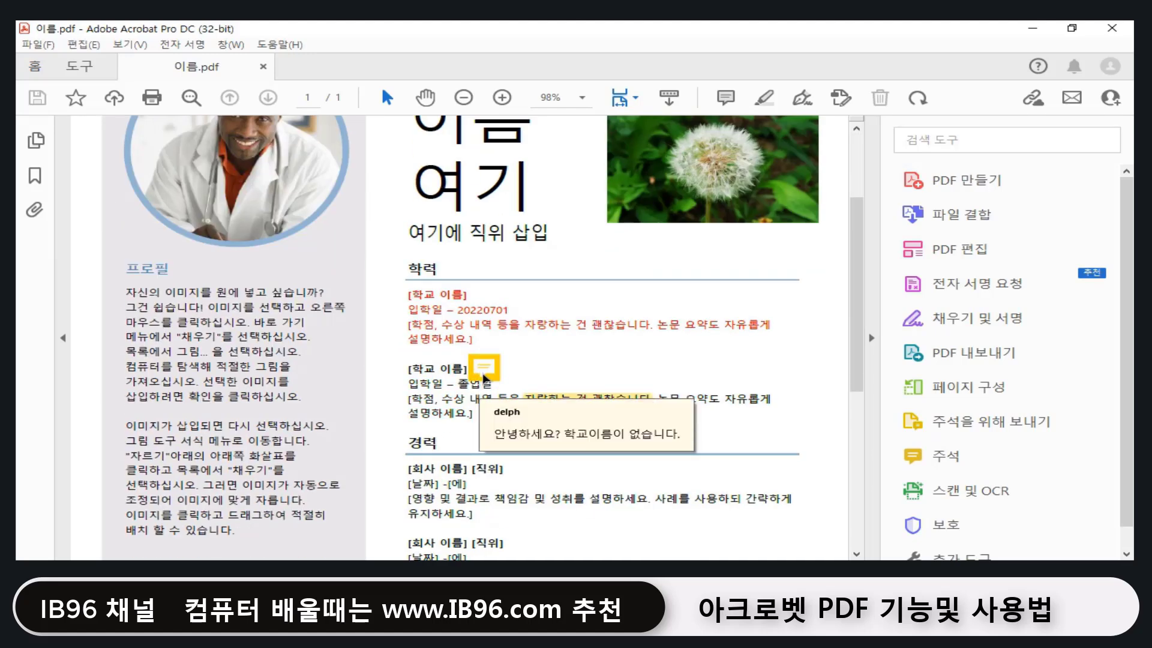
# Step: Check the comments, then delete the word '약도' from the second school entry's description
pyautogui.click(485, 379)
pyautogui.click(531, 424)
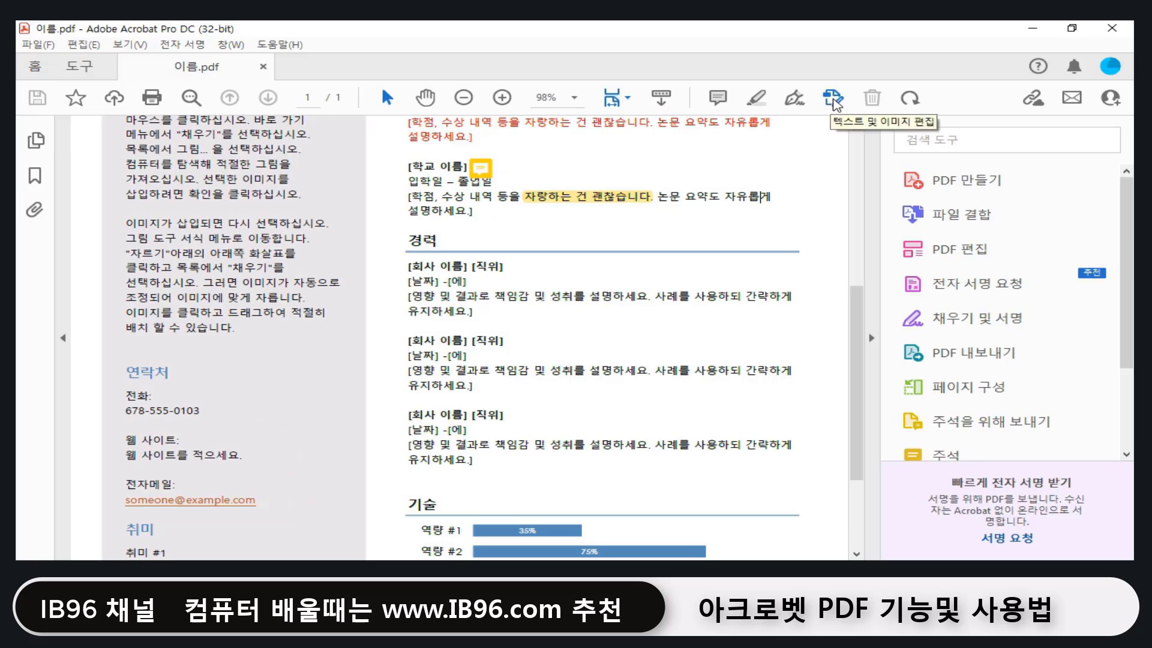
pyautogui.click(833, 99)
pyautogui.moveTo(688, 231); pyautogui.dragTo(664, 228)
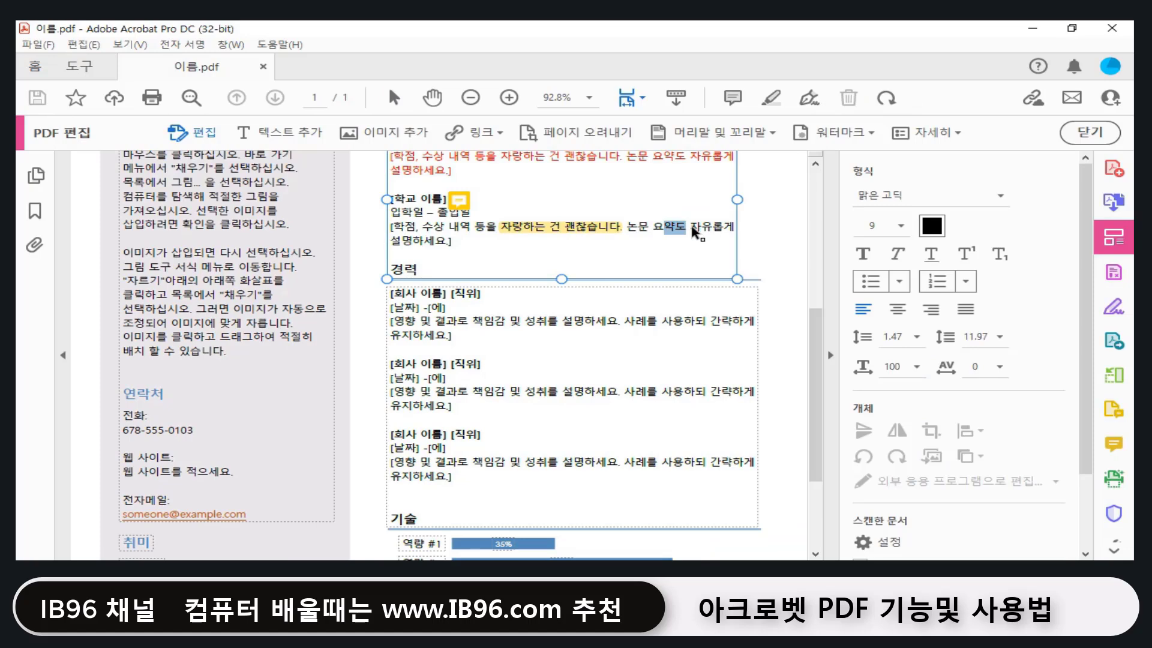
pyautogui.press('Delete')
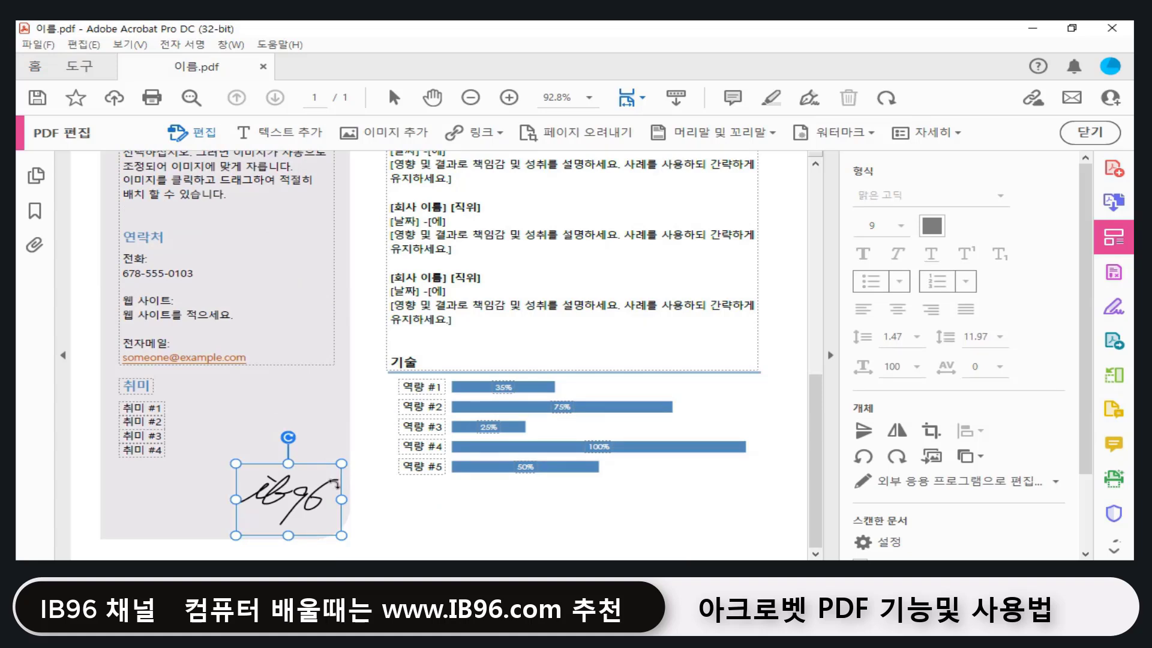
pyautogui.scroll(5, 303, 494)
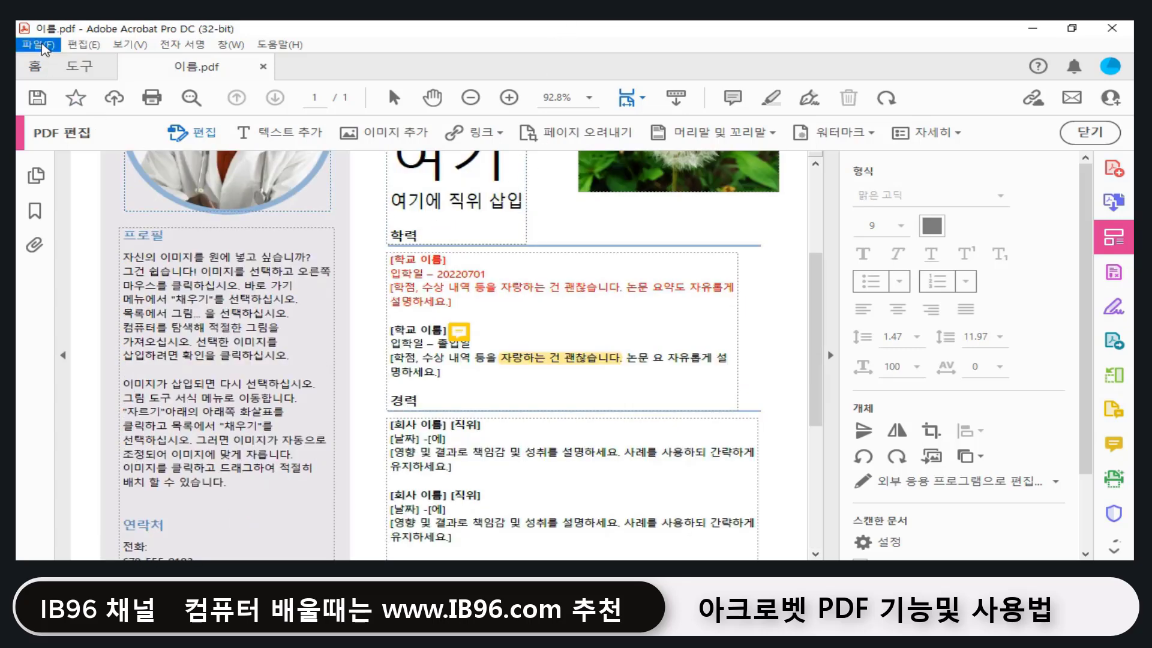
pyautogui.click(41, 46)
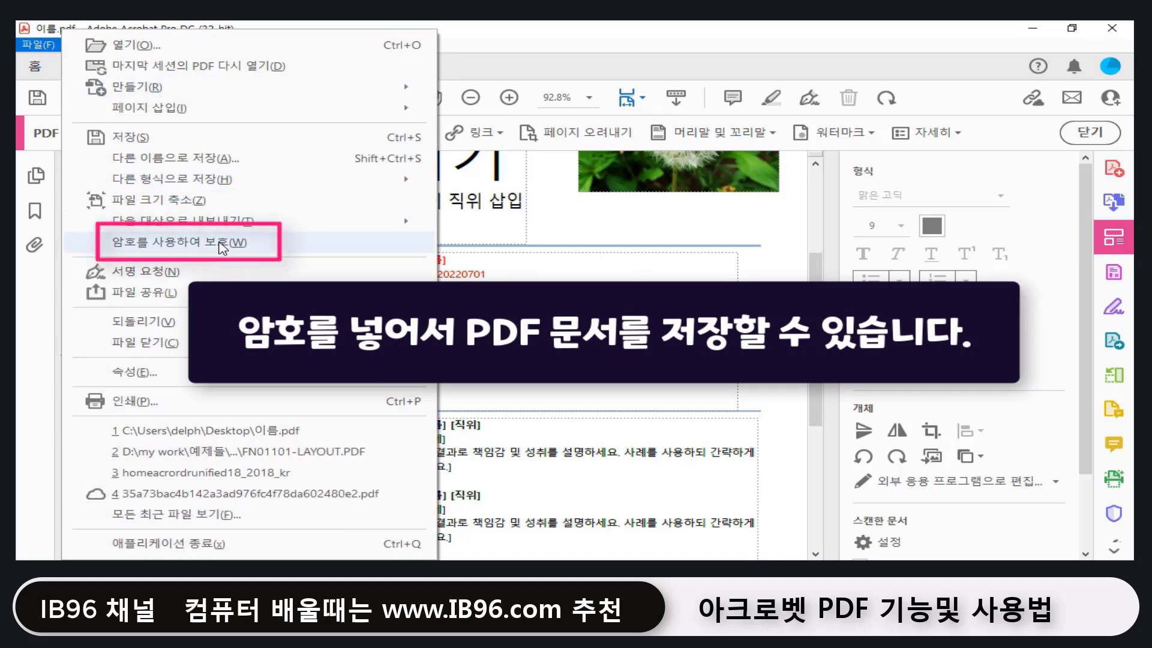
# Step: Protect 이름.pdf with a viewing password, entering and confirming the password before applying
pyautogui.click(222, 243)
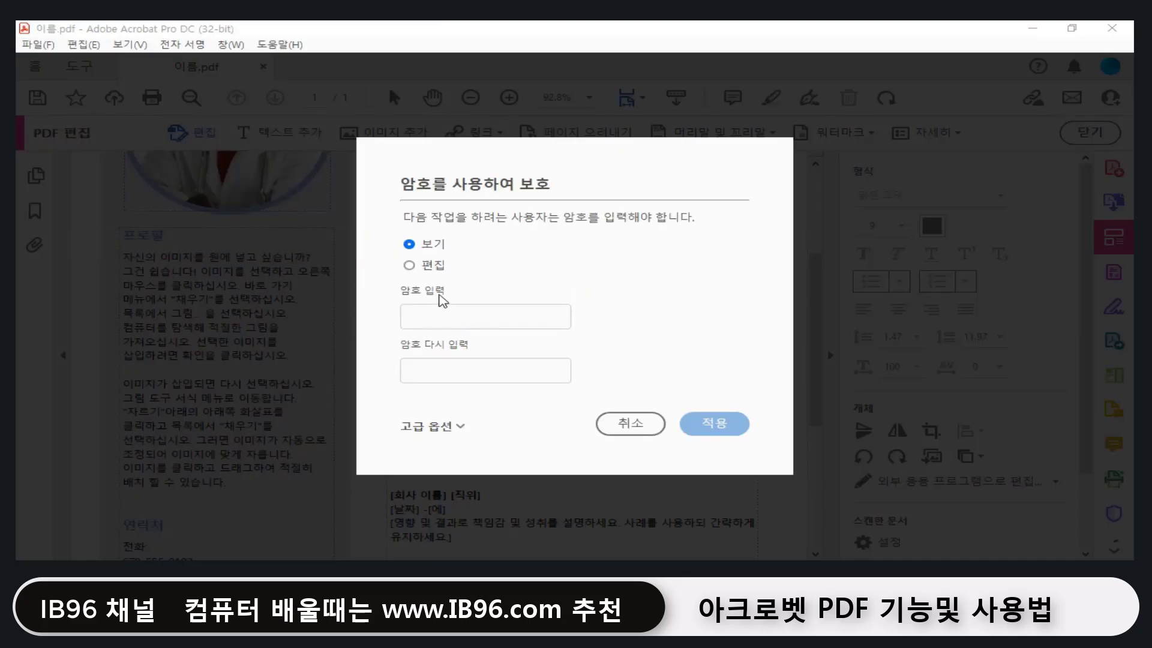
pyautogui.click(447, 321)
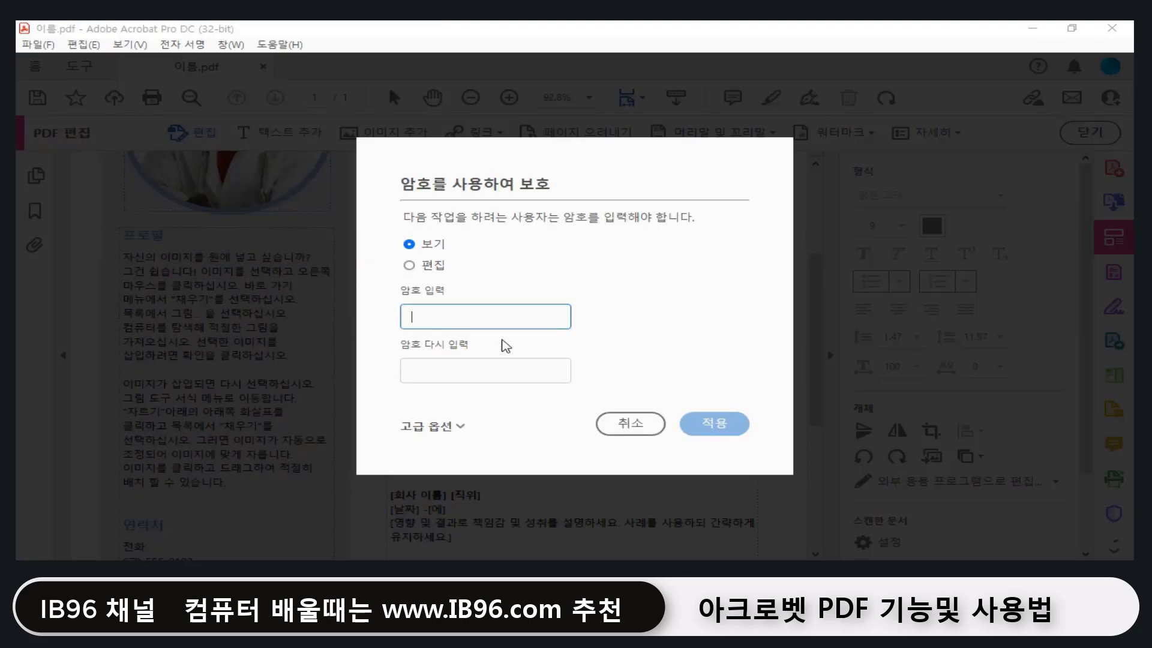
pyautogui.write('12')
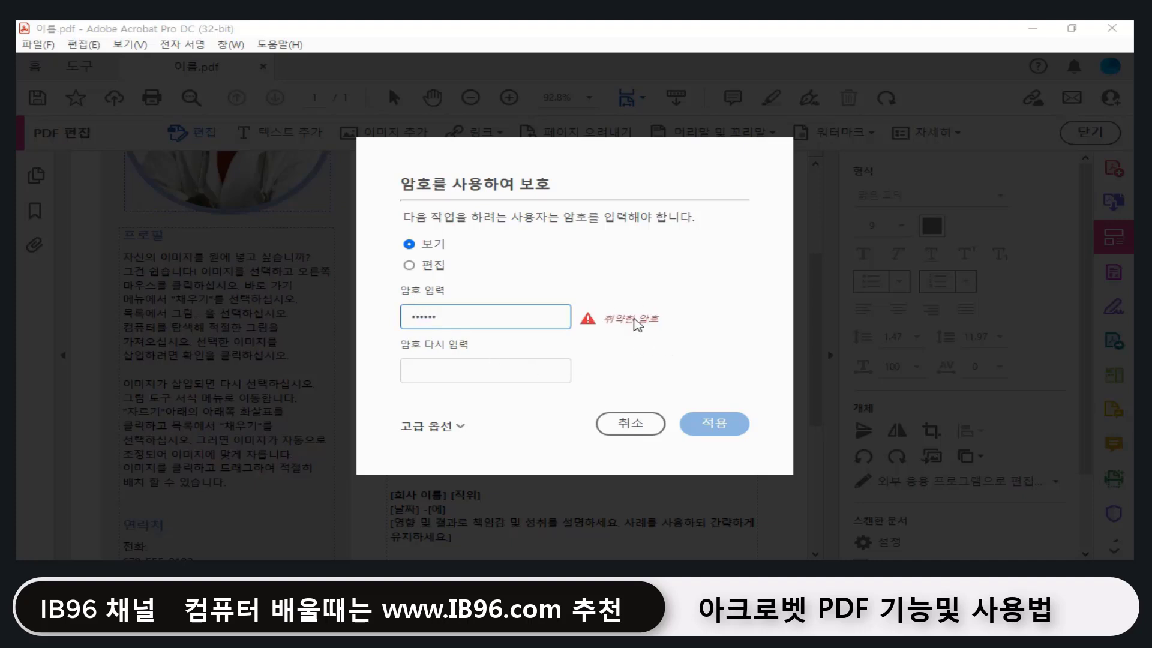
pyautogui.click(482, 378)
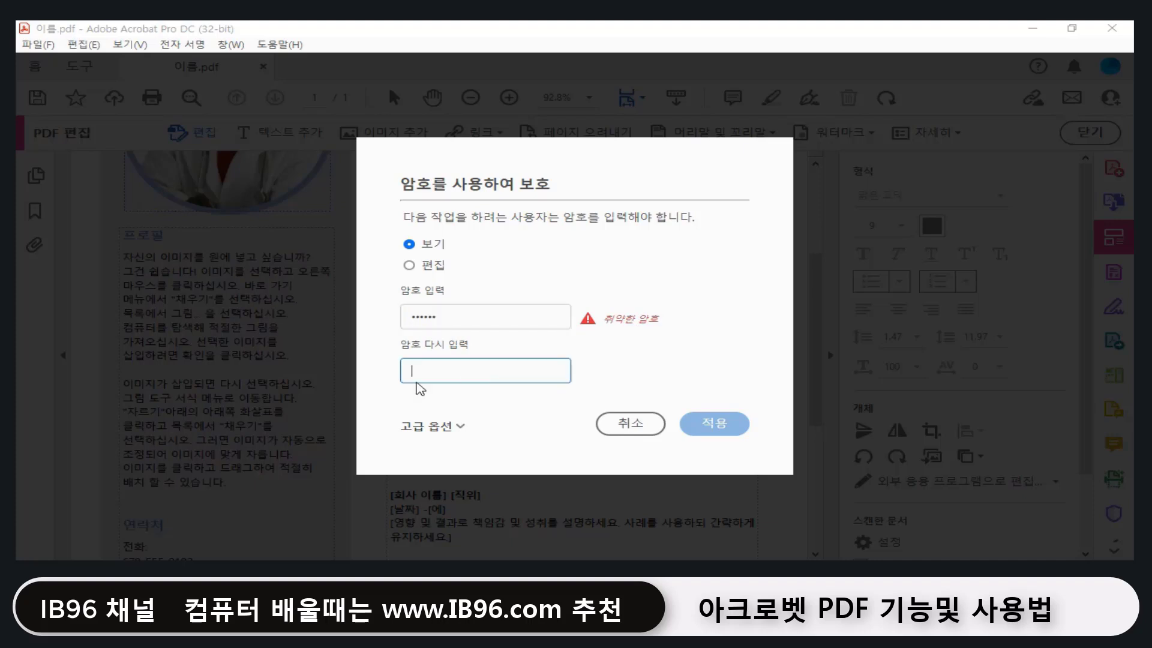
pyautogui.write('12345')
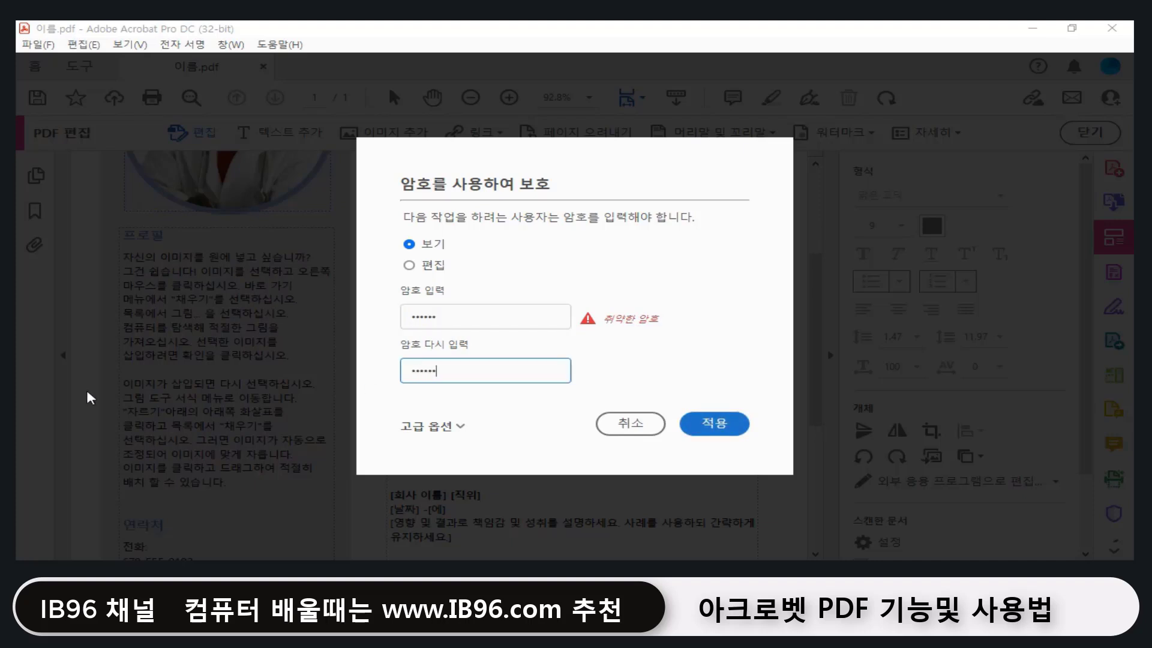
pyautogui.click(504, 399)
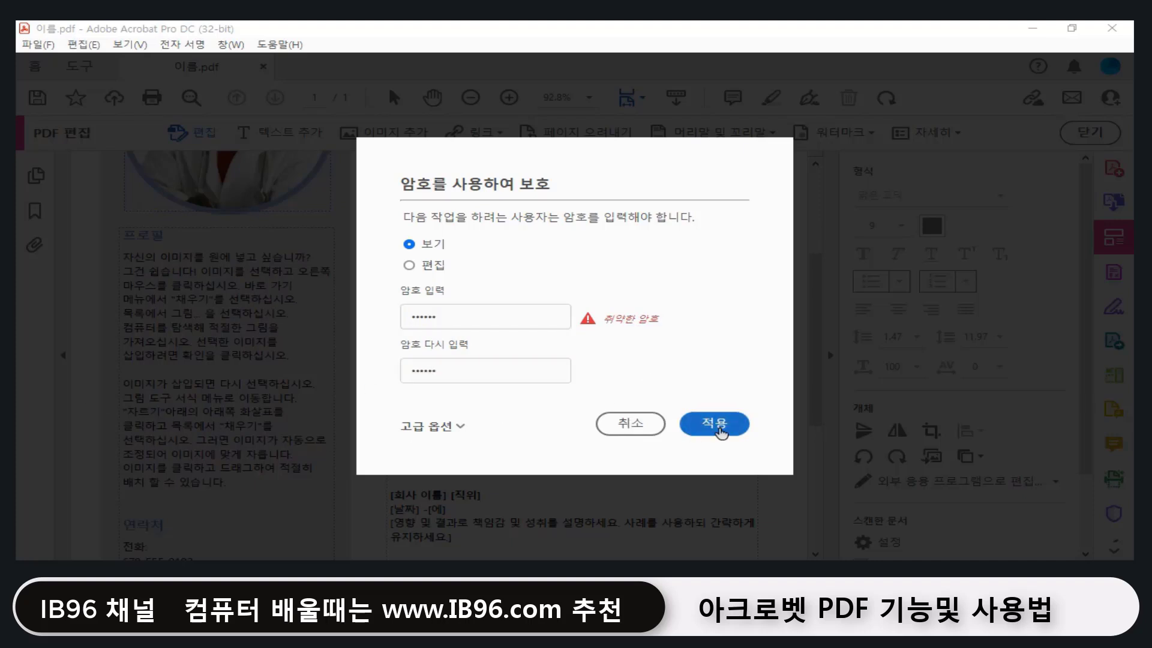
pyautogui.click(736, 427)
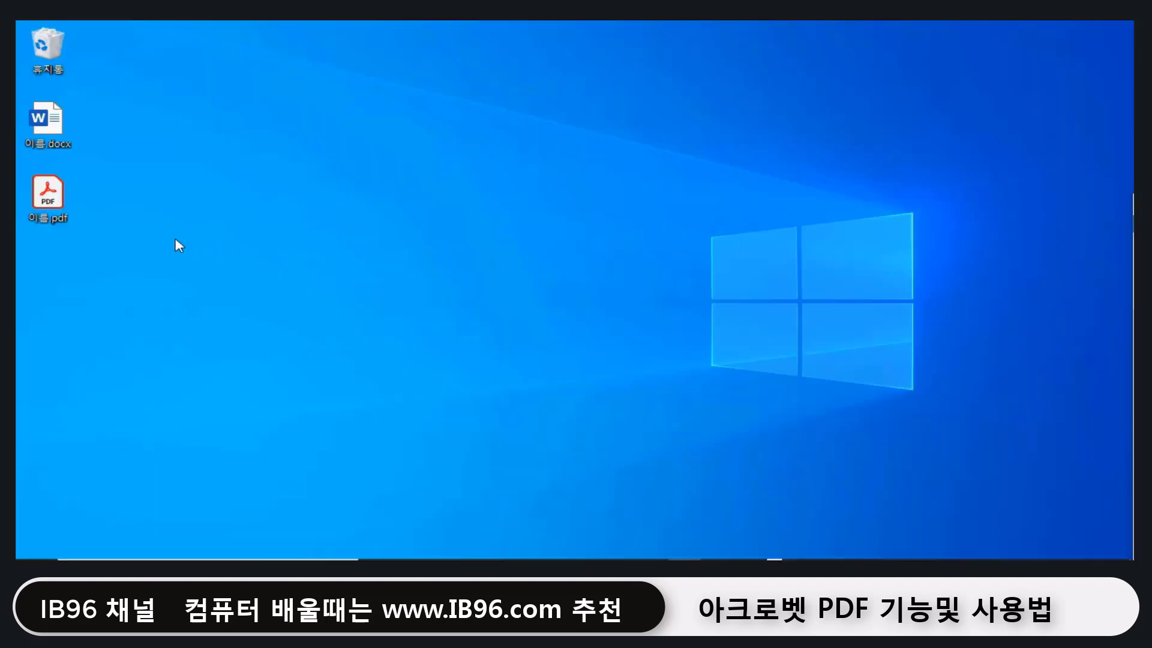
# Step: Reopen 이름.pdf from the desktop and unlock it with its viewing password
pyautogui.doubleClick(48, 195)
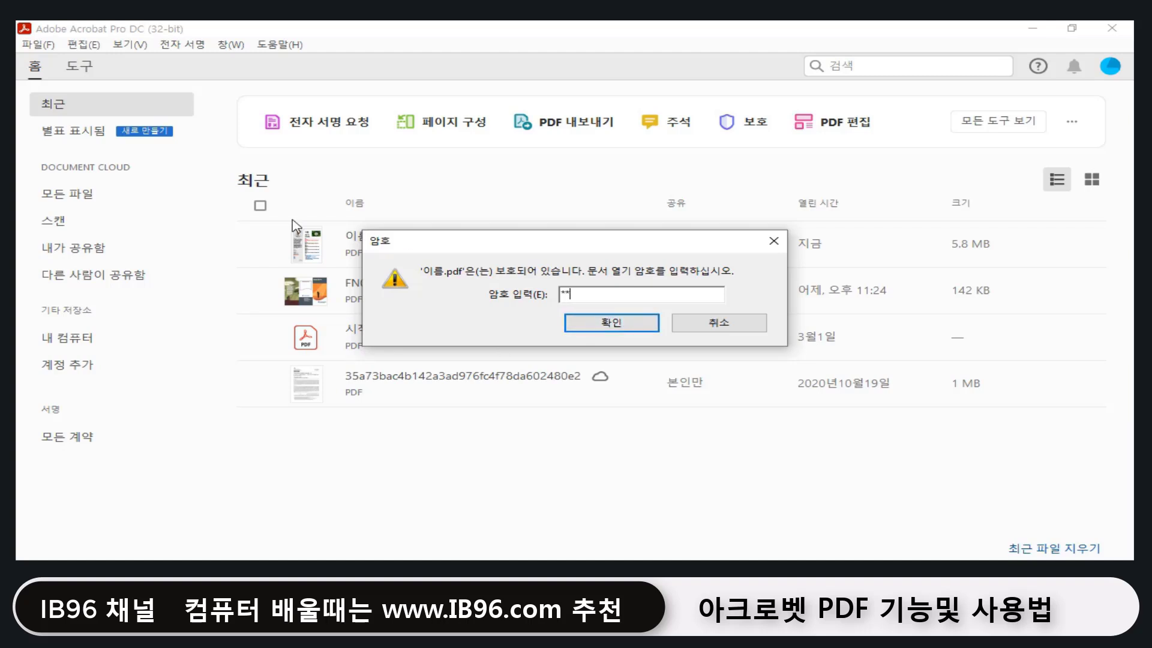
pyautogui.click(603, 325)
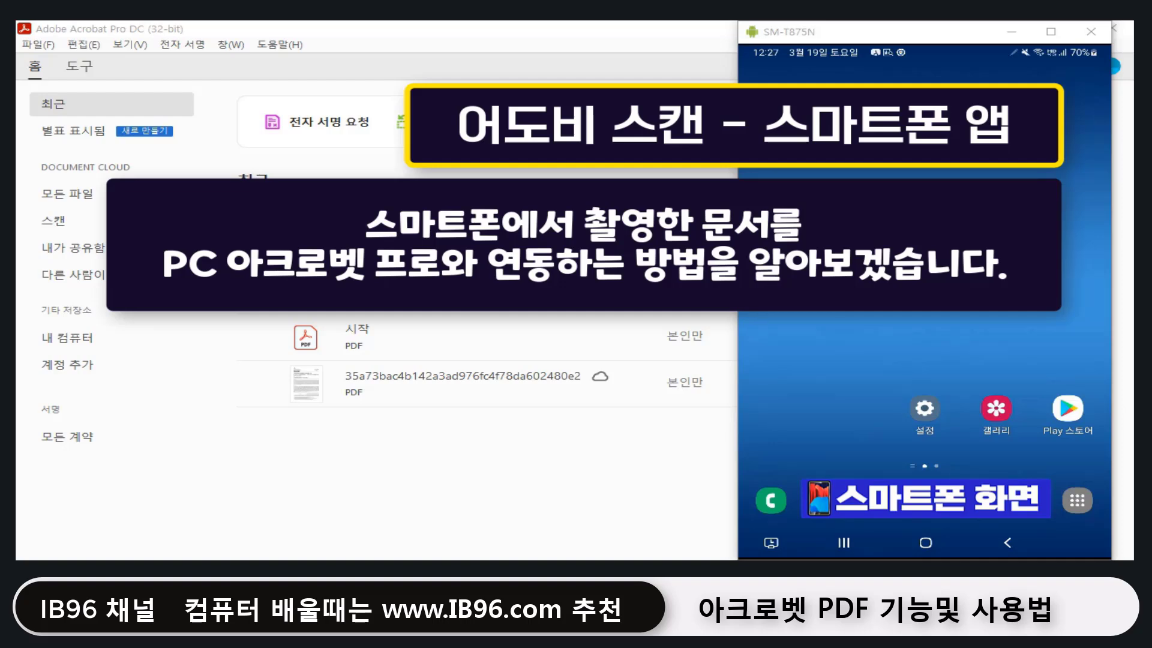
# Step: Search the Play Store for 'adobe scan' and launch the Adobe Scan app
pyautogui.click(1071, 411)
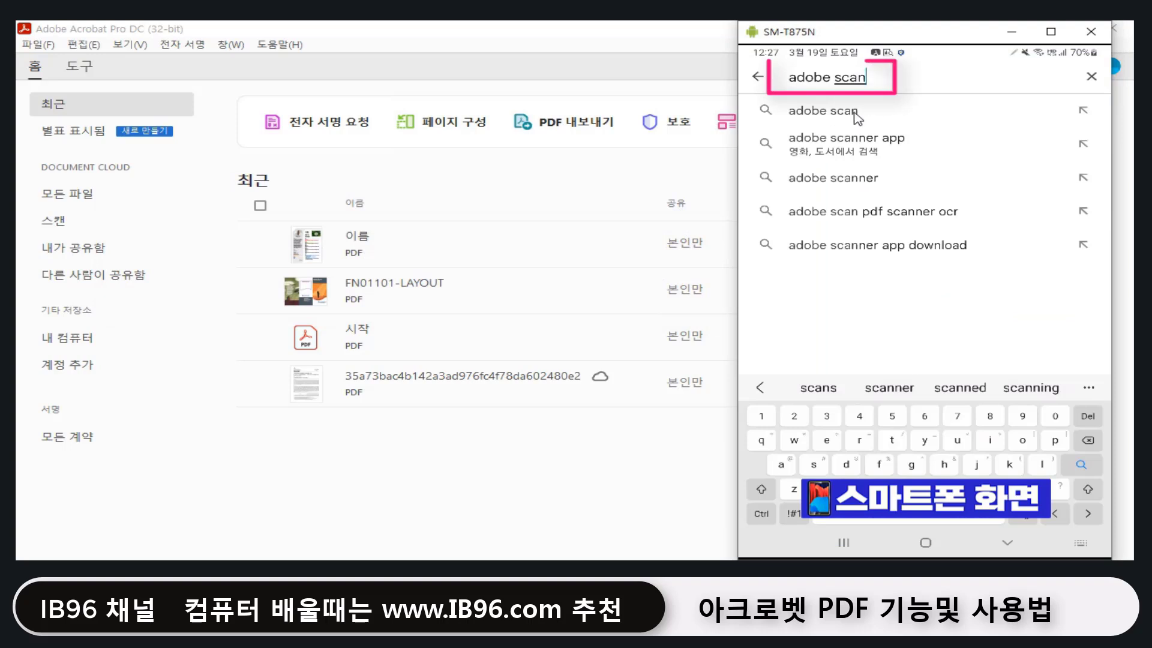
pyautogui.click(856, 113)
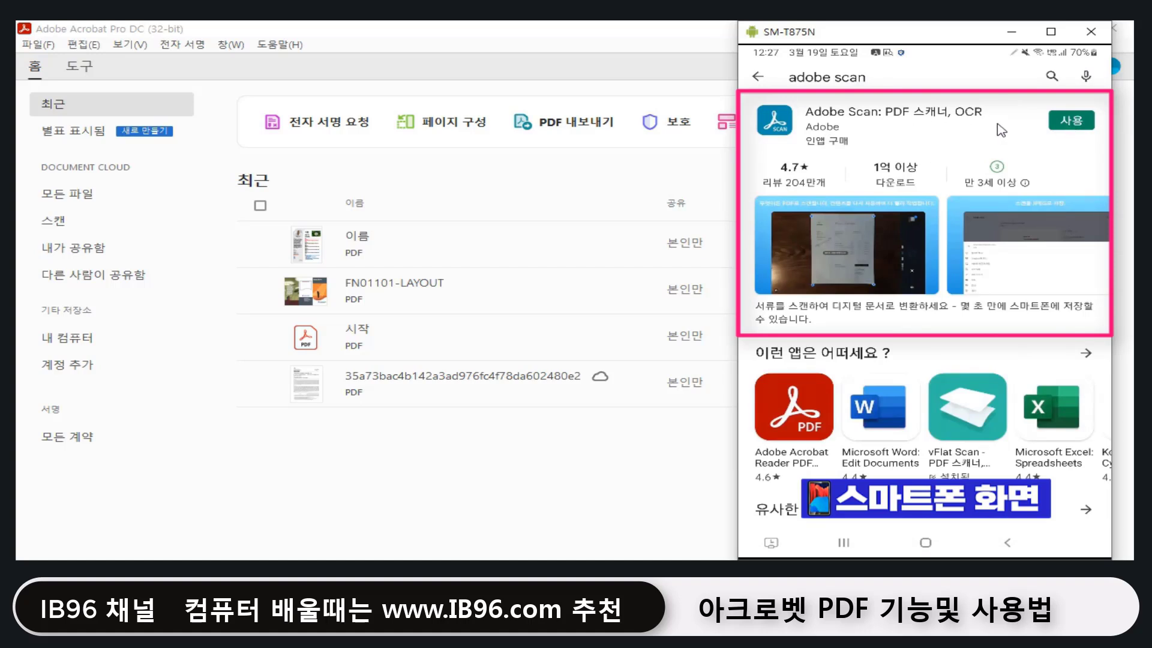
pyautogui.click(1070, 122)
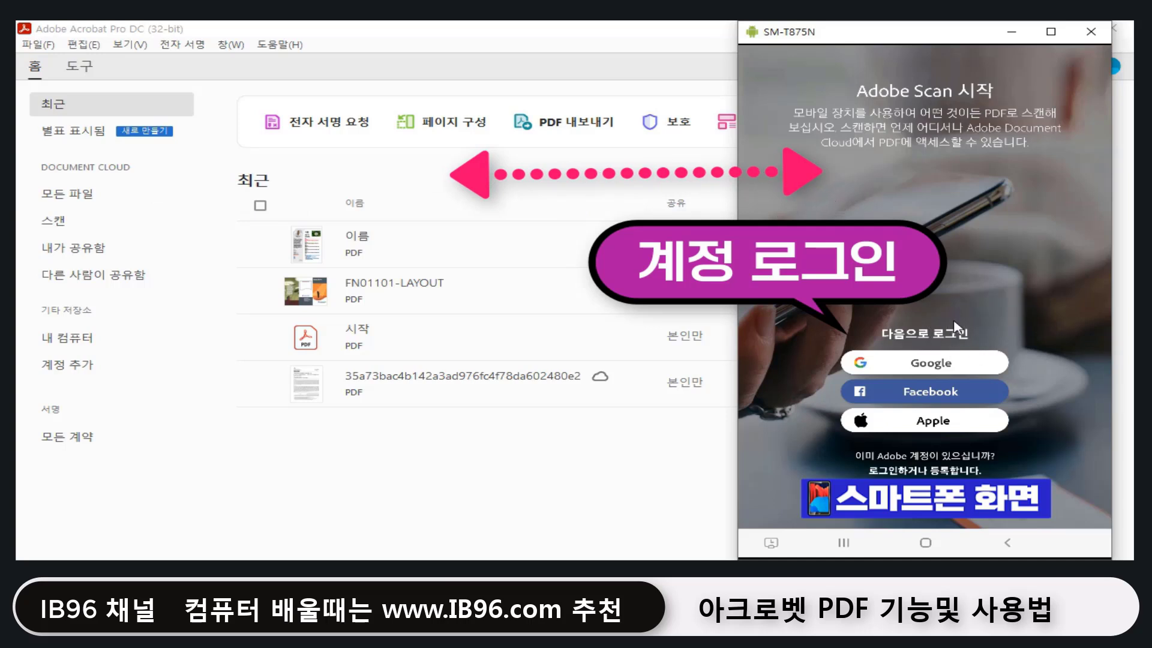
# Step: Sign in to Adobe Scan with the existing Adobe ID through the Google option
pyautogui.click(958, 364)
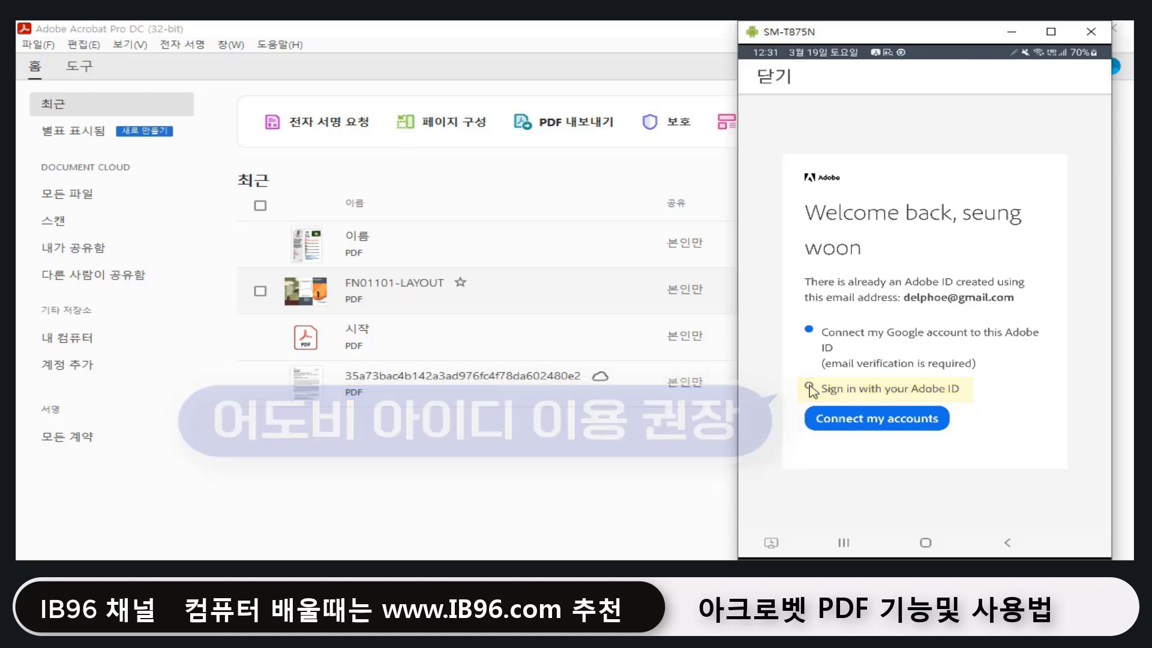
pyautogui.click(810, 389)
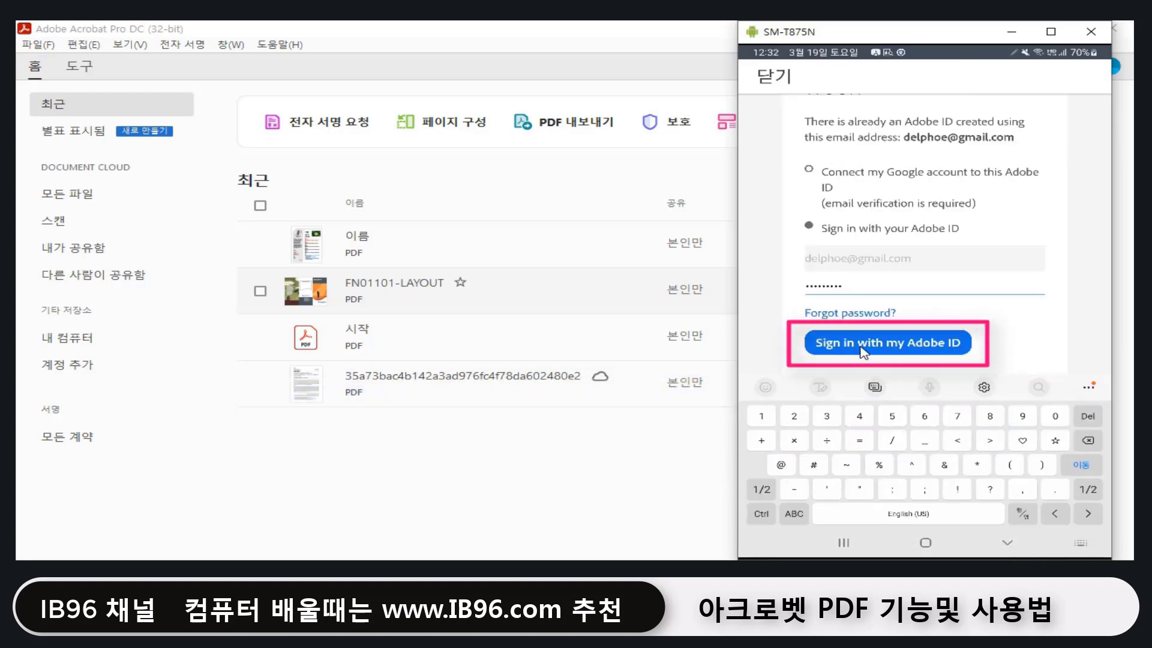
pyautogui.click(934, 351)
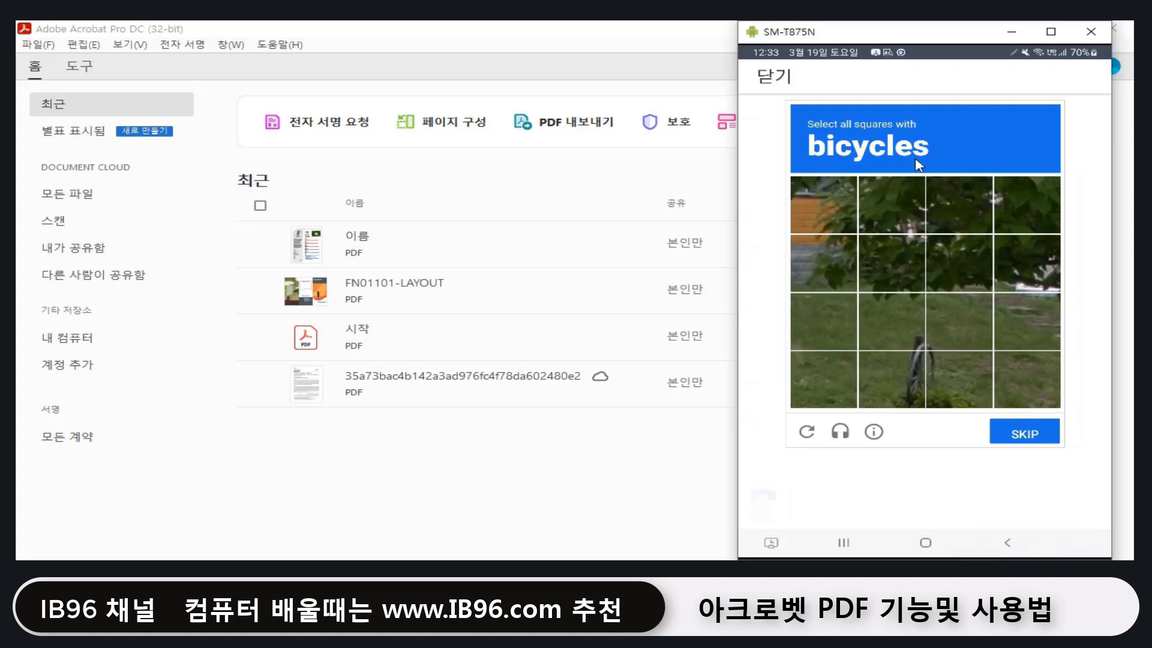
# Step: Pass the reCAPTCHA by selecting the four bicycle tiles and verifying
pyautogui.click(900, 325)
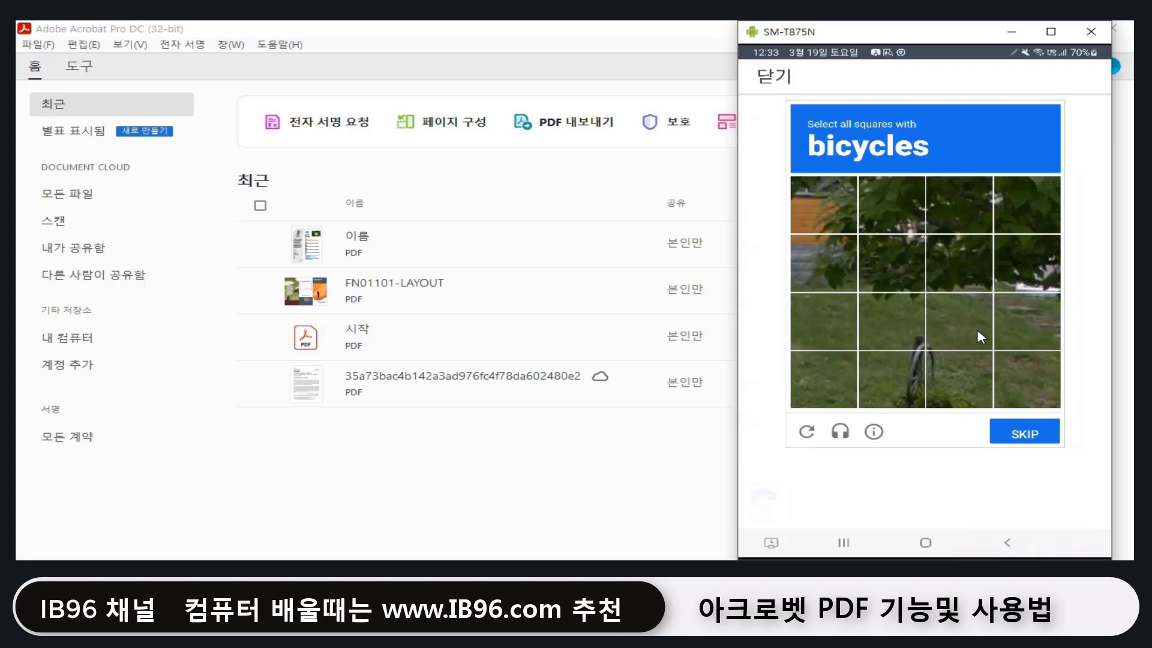
pyautogui.click(948, 339)
pyautogui.click(911, 381)
pyautogui.click(963, 385)
pyautogui.click(1024, 434)
pyautogui.click(831, 337)
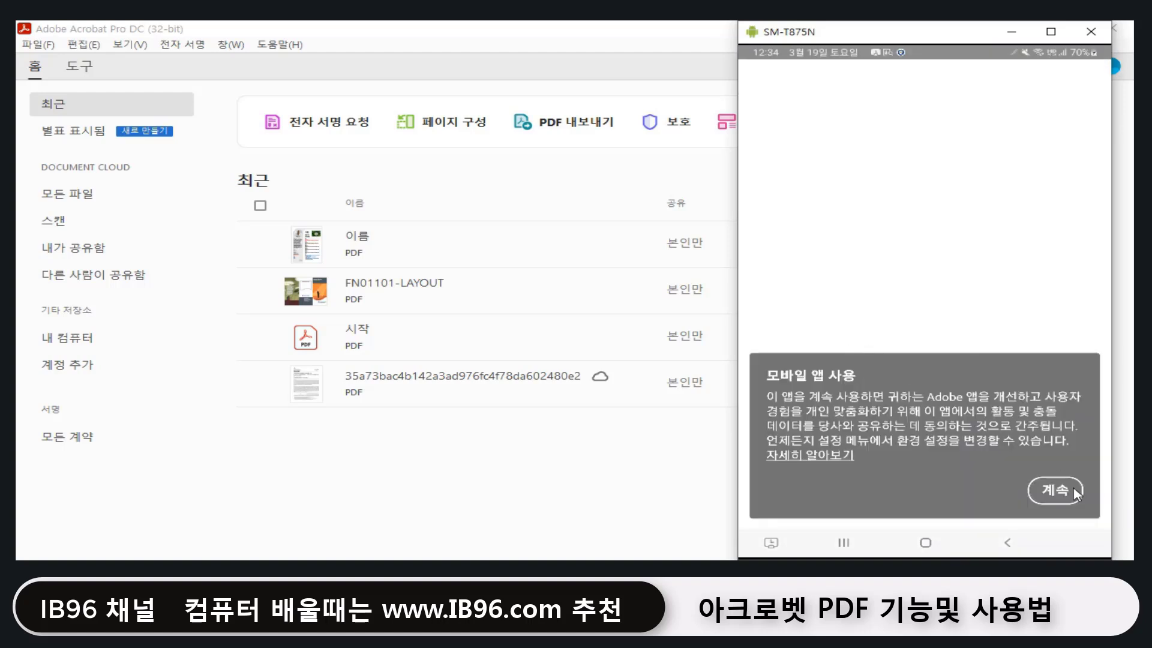
# Step: Accept the 모바일 앱 사용 notice and switch the scan mode strip to 문서
pyautogui.click(1066, 490)
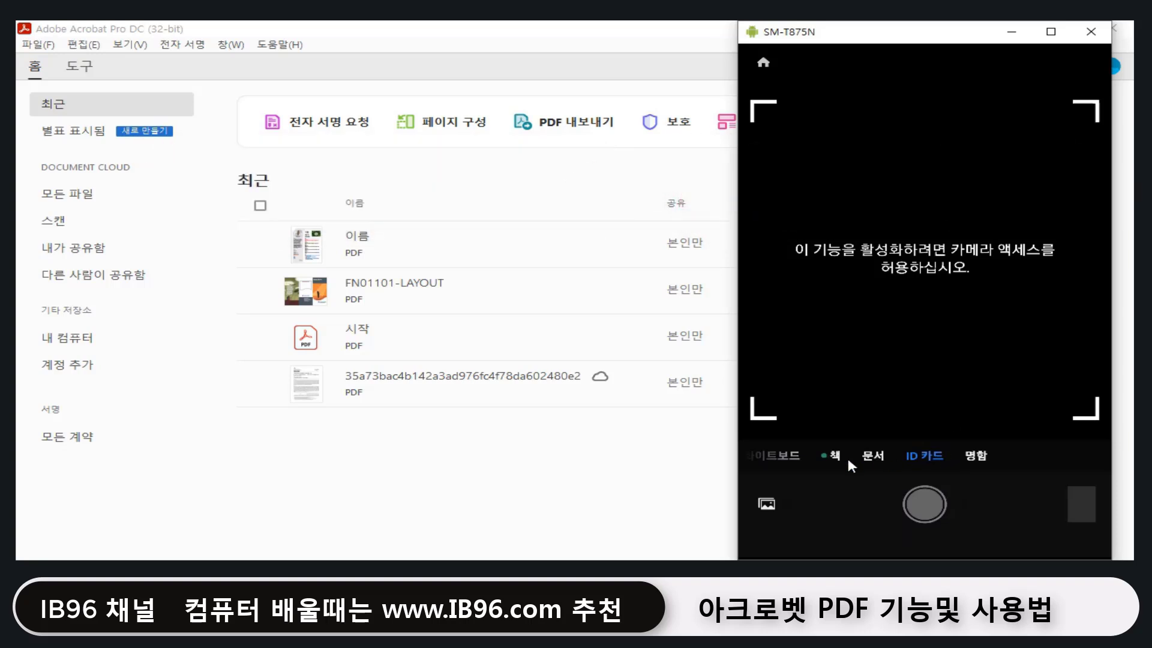
pyautogui.moveTo(849, 462)
pyautogui.mouseDown()
pyautogui.moveTo(974, 462)
pyautogui.moveTo(846, 451)
pyautogui.mouseUp()
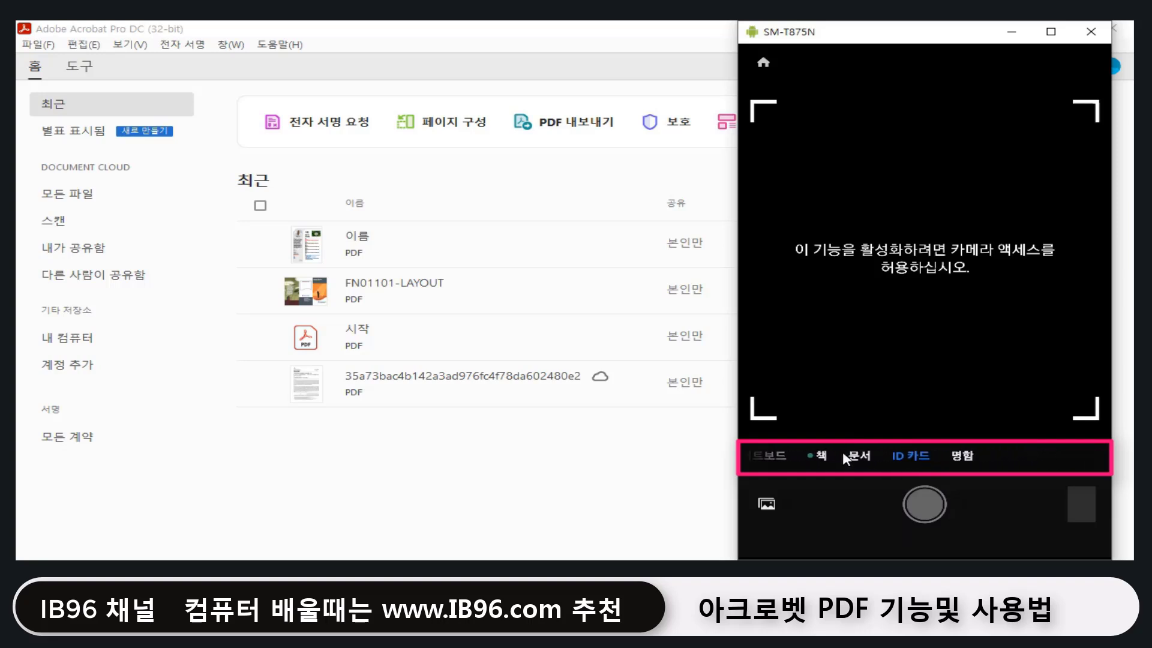
pyautogui.moveTo(992, 455); pyautogui.dragTo(1033, 454)
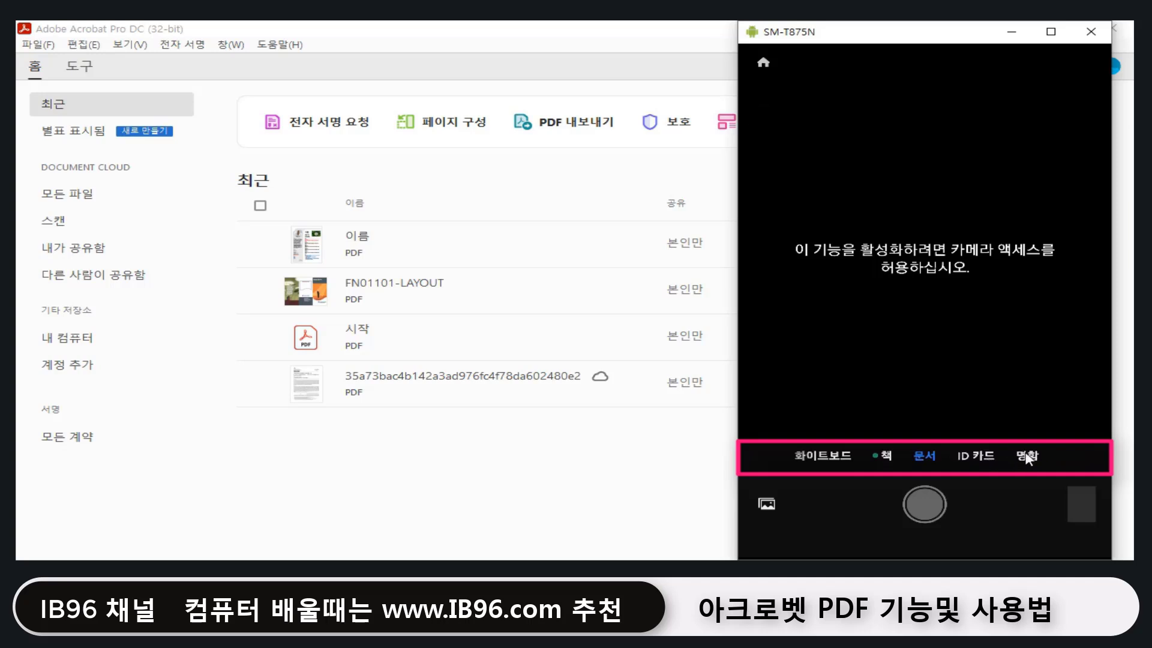
pyautogui.moveTo(929, 457)
pyautogui.mouseDown()
pyautogui.moveTo(977, 460)
pyautogui.moveTo(931, 461)
pyautogui.mouseUp()
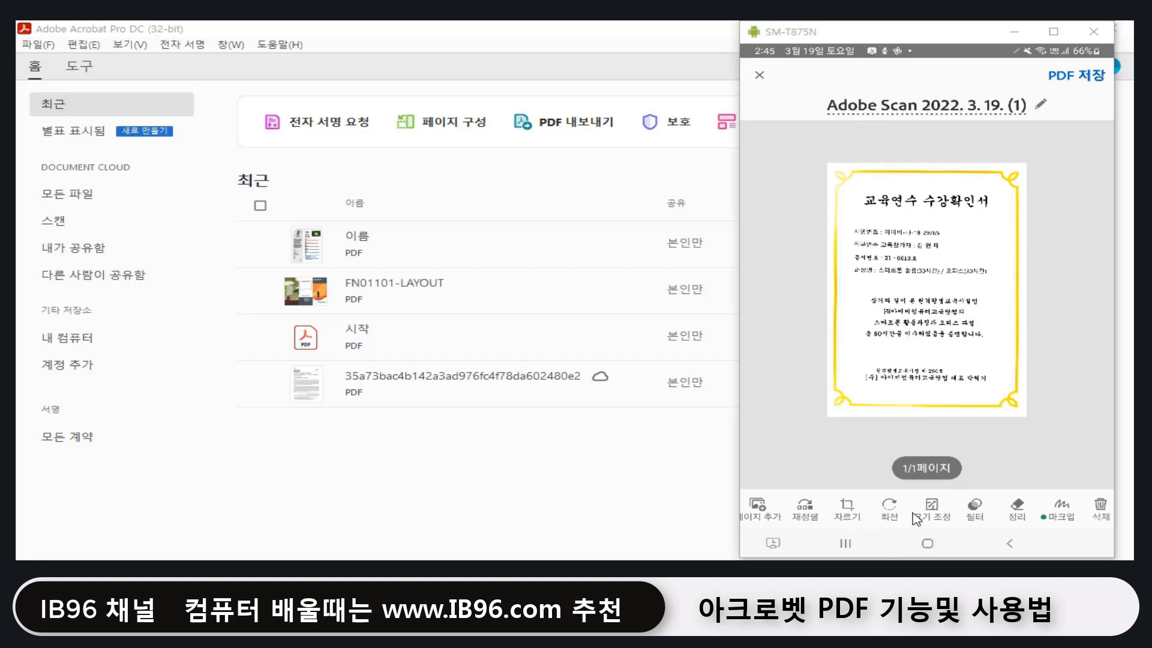
# Step: Preview the scan cleanup, leave it unchanged, and save the certificate as PDF 'Adobe Scan 2022. 3. 19. (1)'
pyautogui.click(1018, 513)
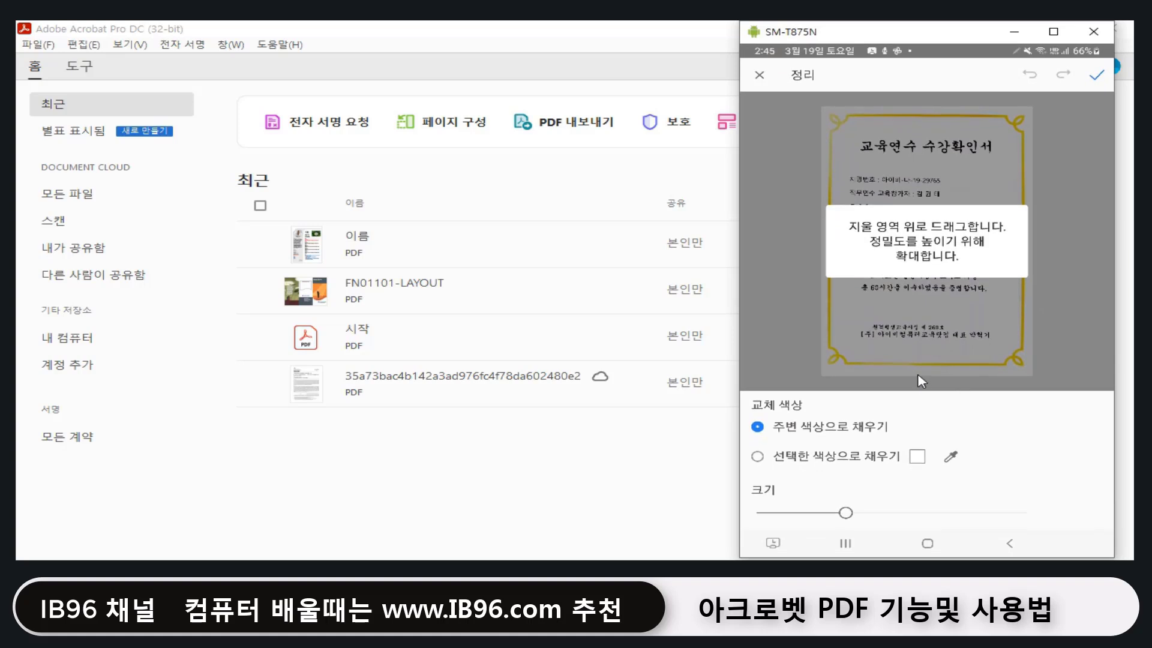
pyautogui.rightClick(949, 312)
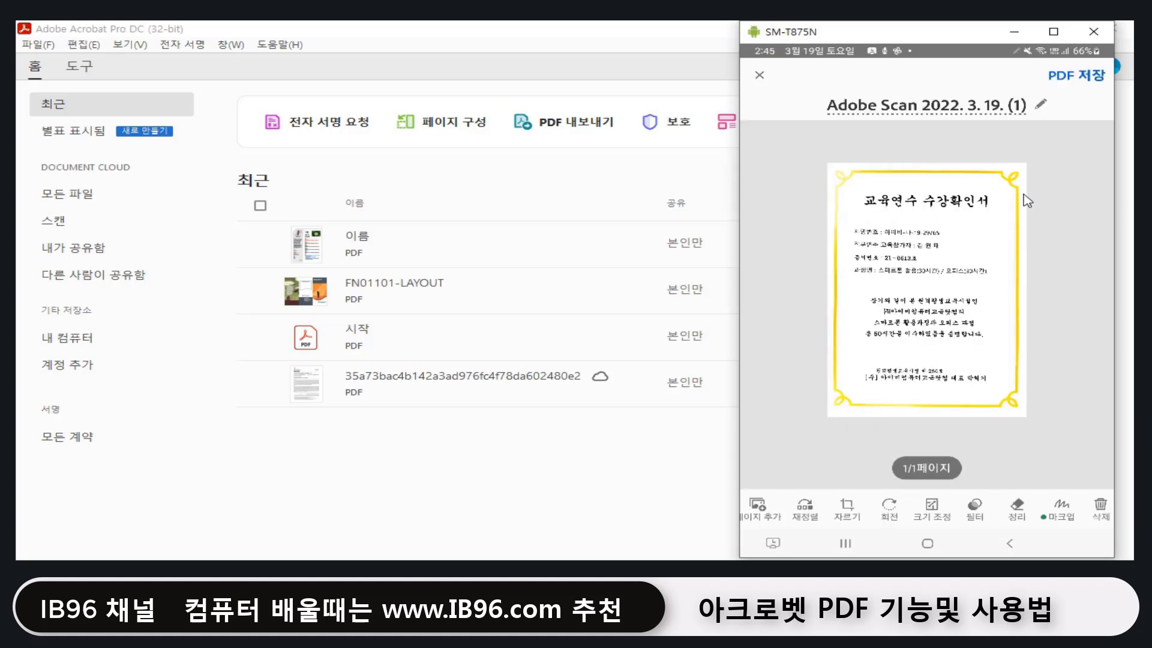
pyautogui.click(1082, 84)
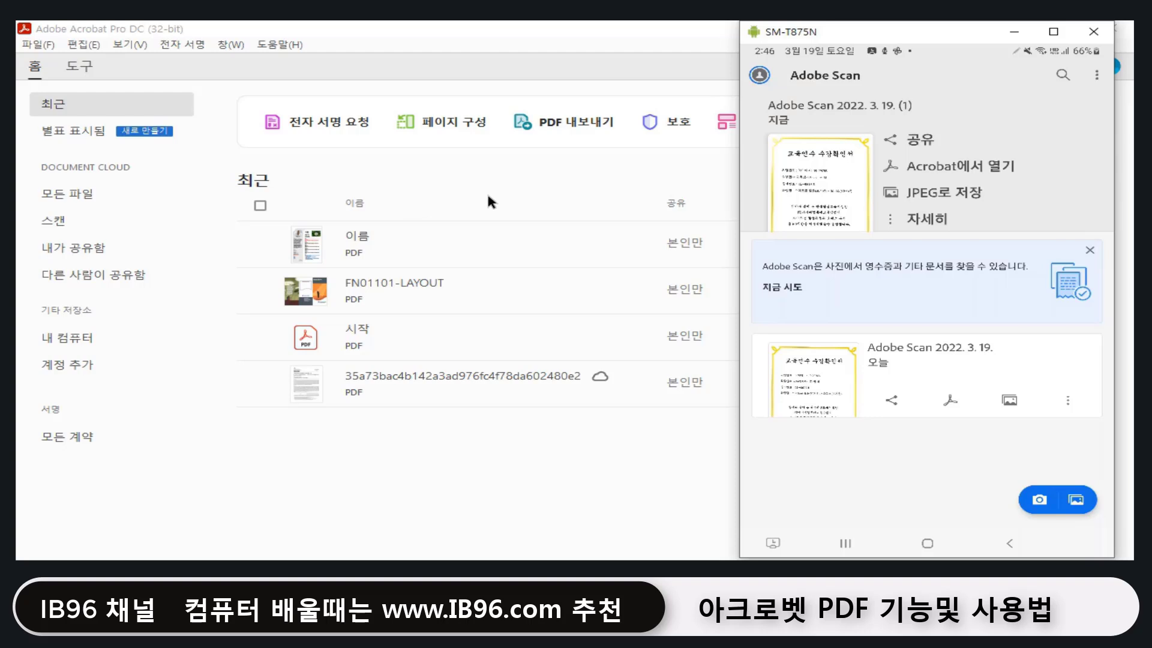
# Step: Back in Acrobat, open 'Adobe Scan 2022. 3. 19. (1)' from Recent in PDF 편집 mode
pyautogui.click(601, 206)
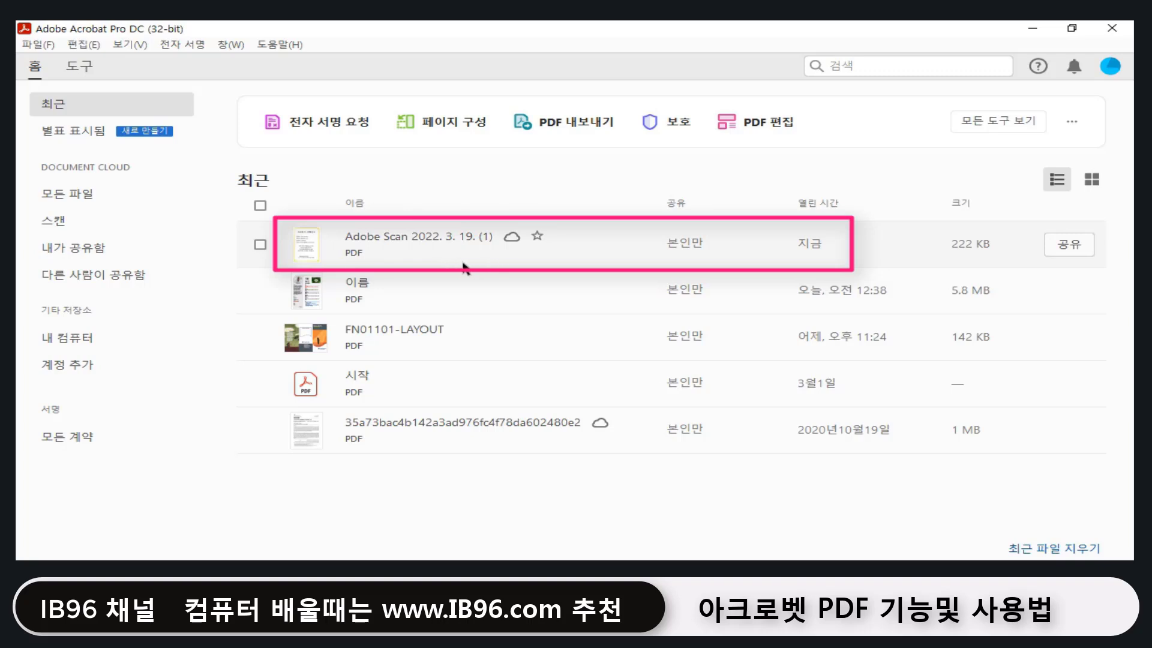
pyautogui.click(353, 246)
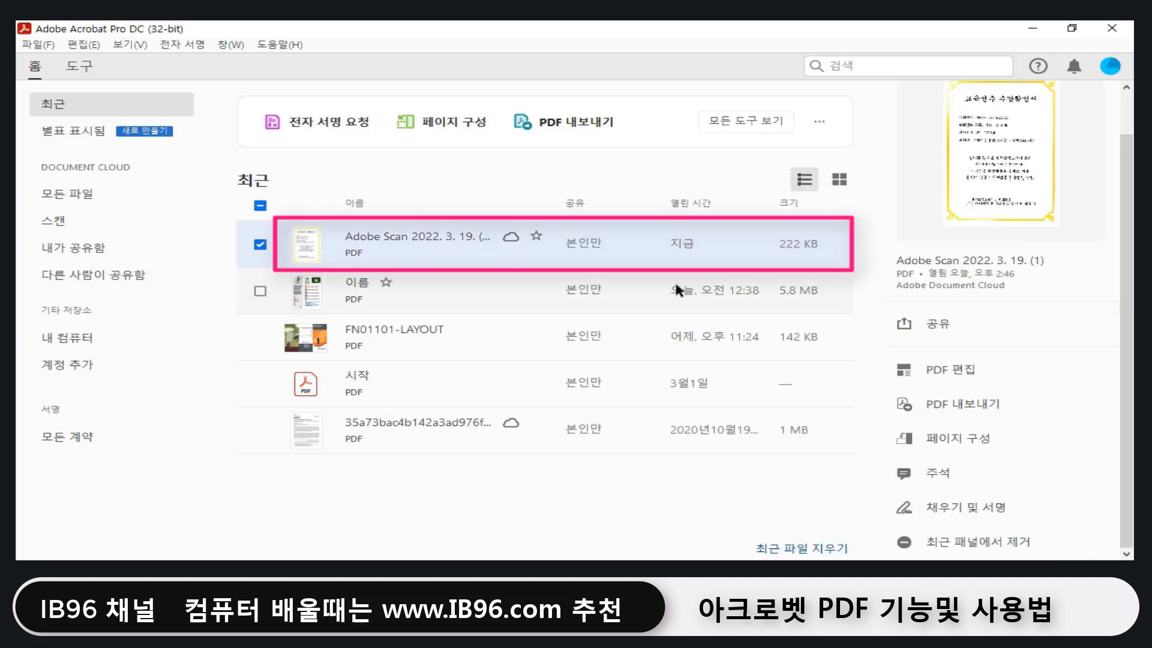
pyautogui.click(960, 377)
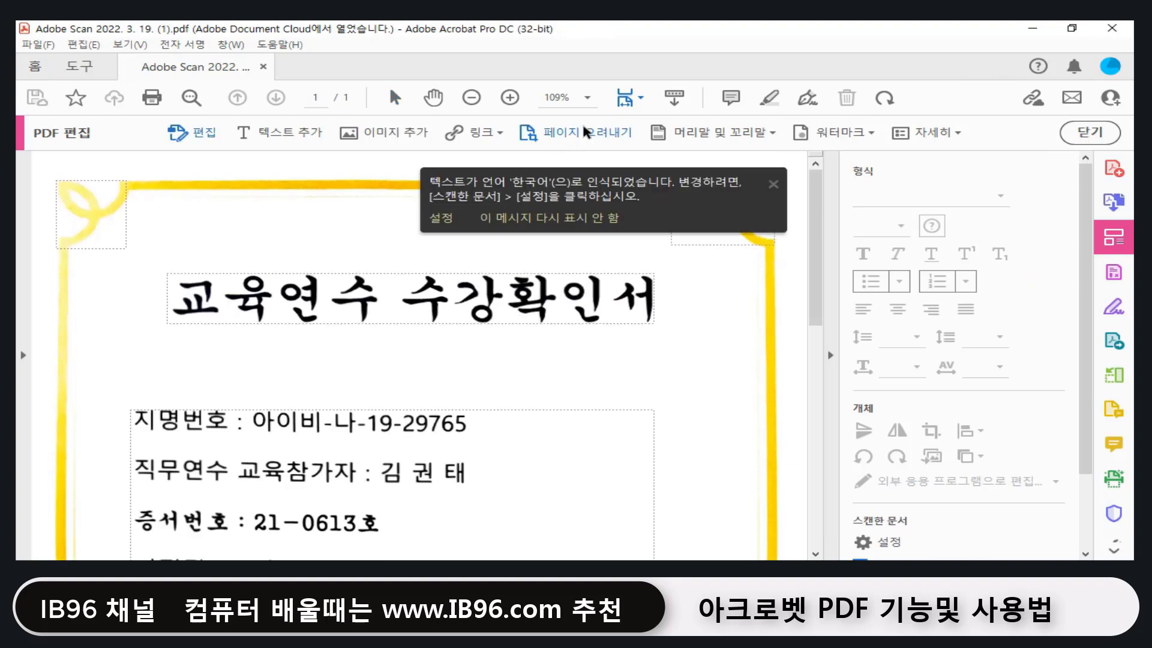
# Step: Zoom the certificate page to 75% and close the language-recognition notice
pyautogui.click(586, 99)
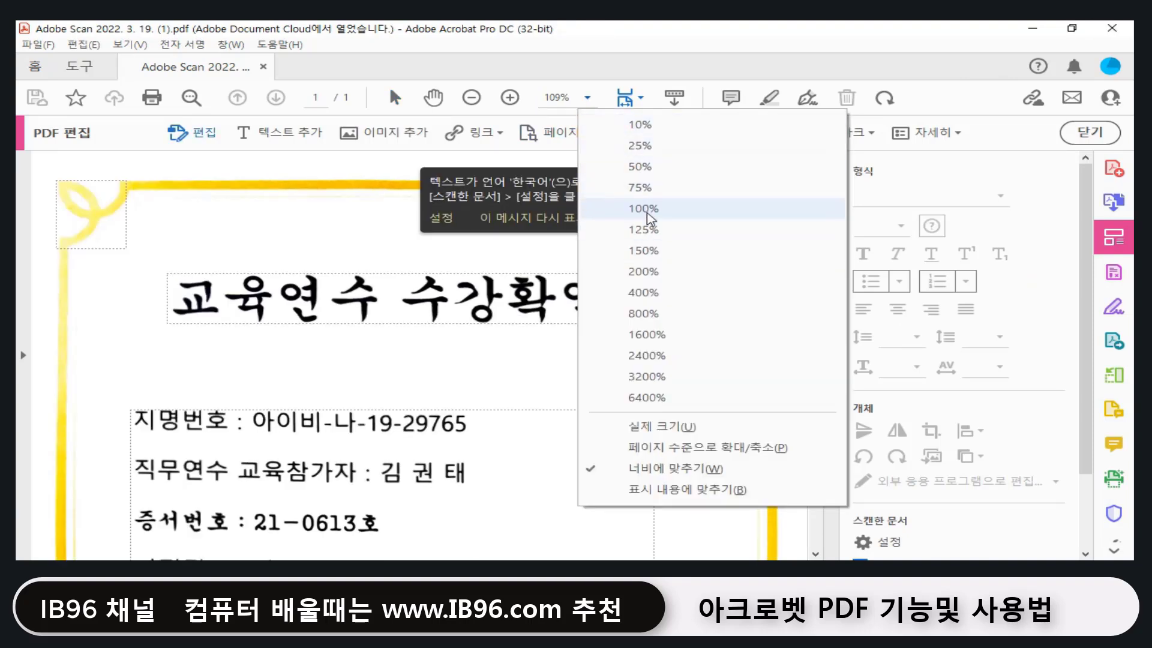
pyautogui.click(639, 187)
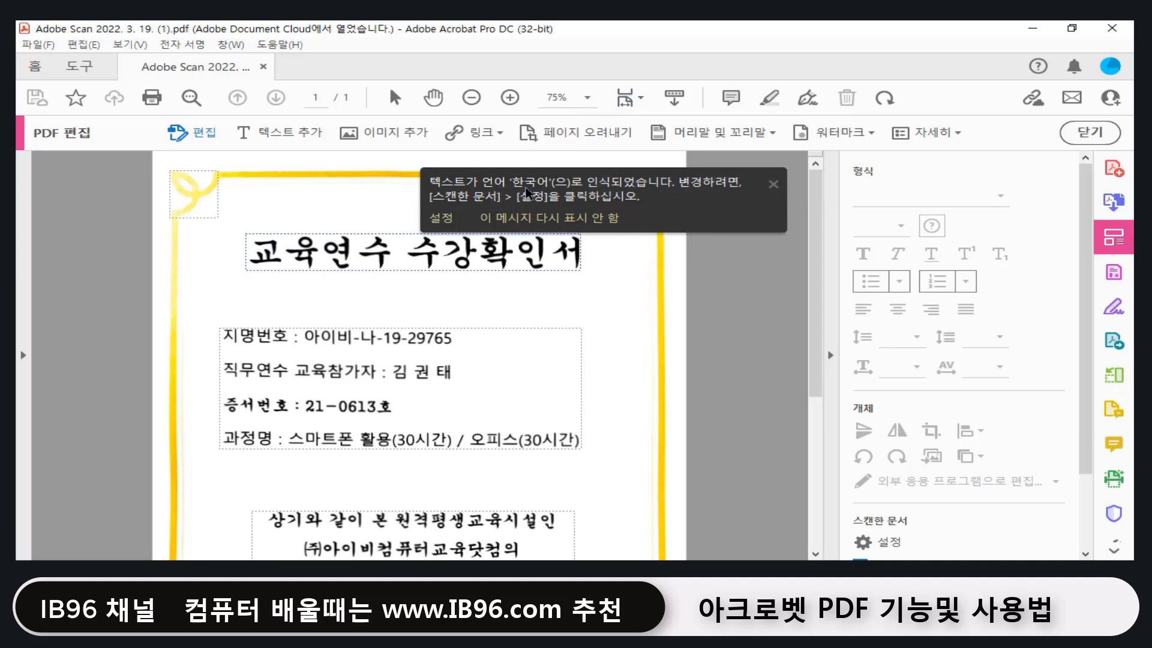
pyautogui.click(774, 185)
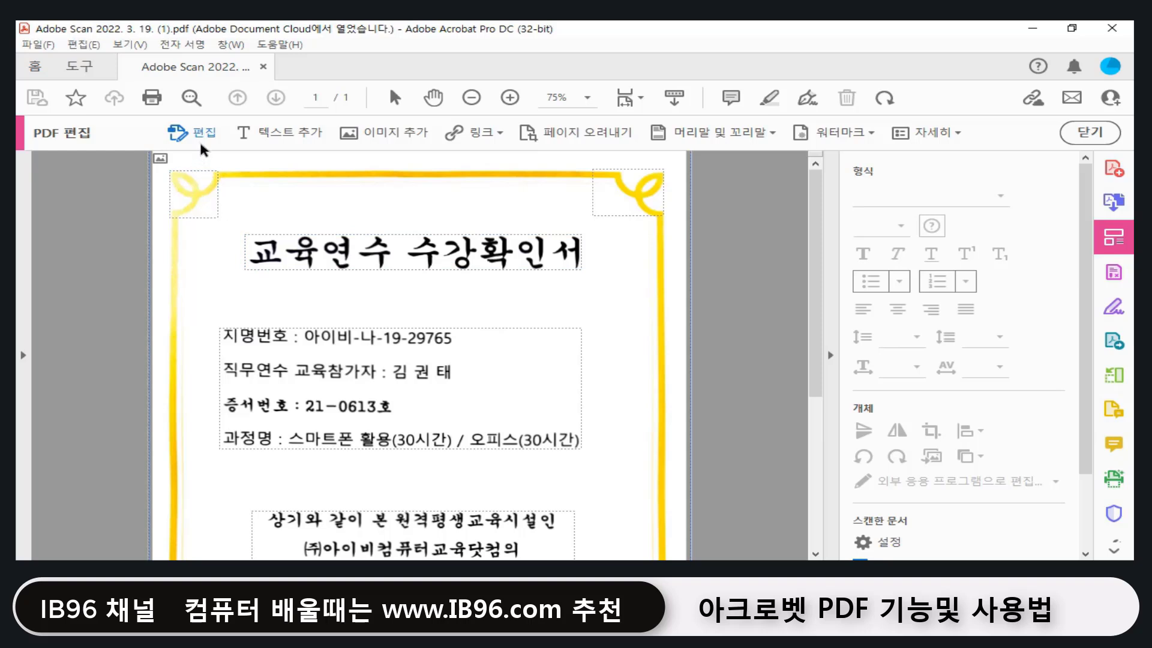
# Step: Replace 수강확인서 in the certificate title with 확인, making it read 교육연수 확인
pyautogui.click(414, 246)
pyautogui.moveTo(414, 246); pyautogui.dragTo(579, 264)
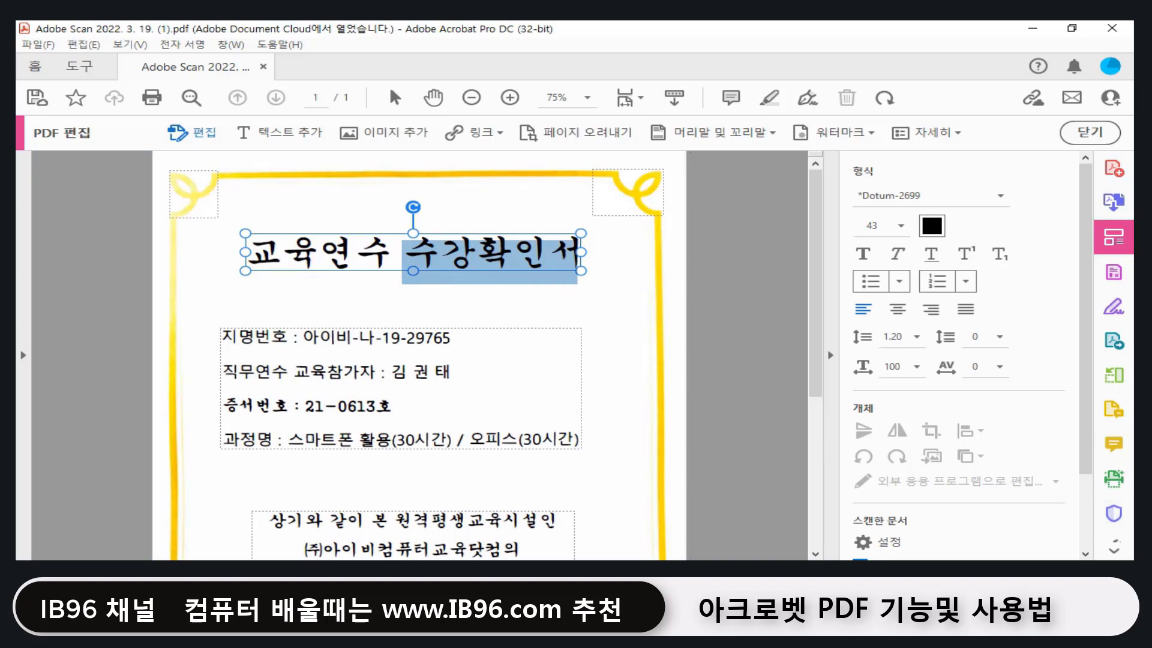
pyautogui.press('Delete')
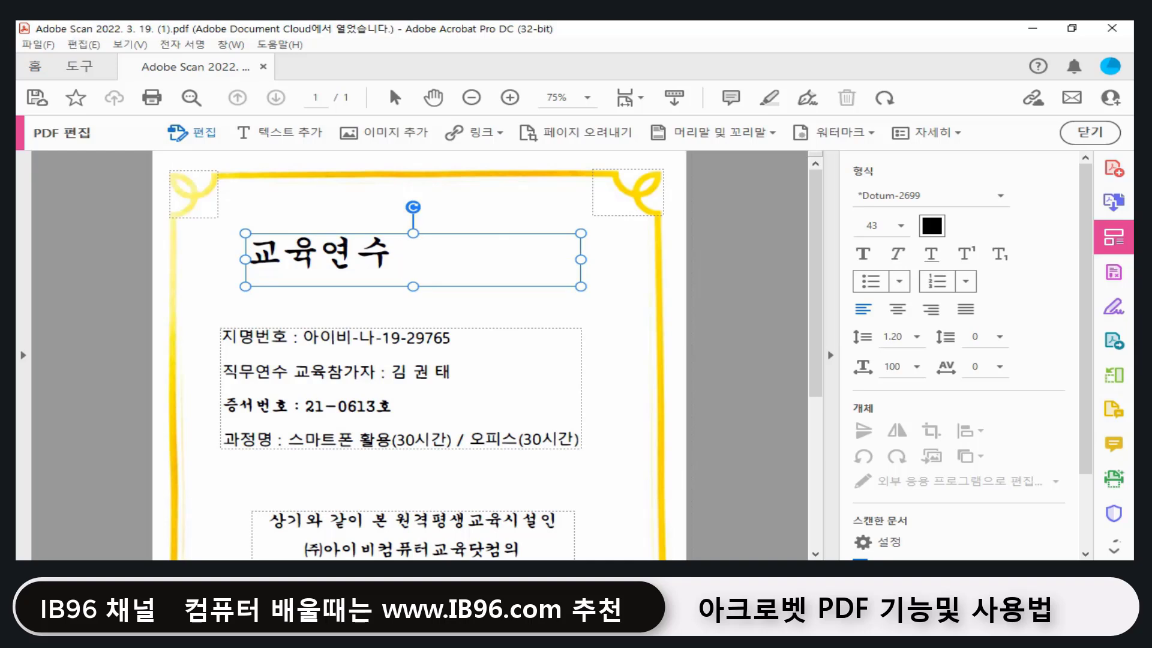
pyautogui.write('확인')
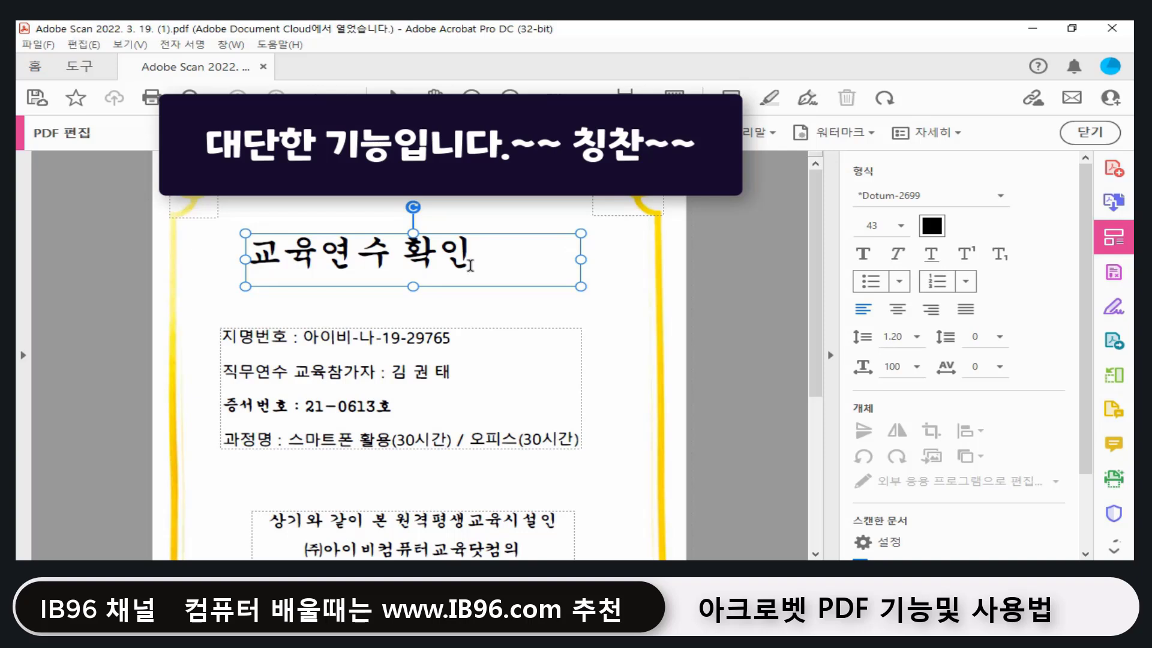
# Step: Paste a replacement participant name over the existing name in the 직무연수 교육참가자 field
pyautogui.scroll(-2, 471, 282)
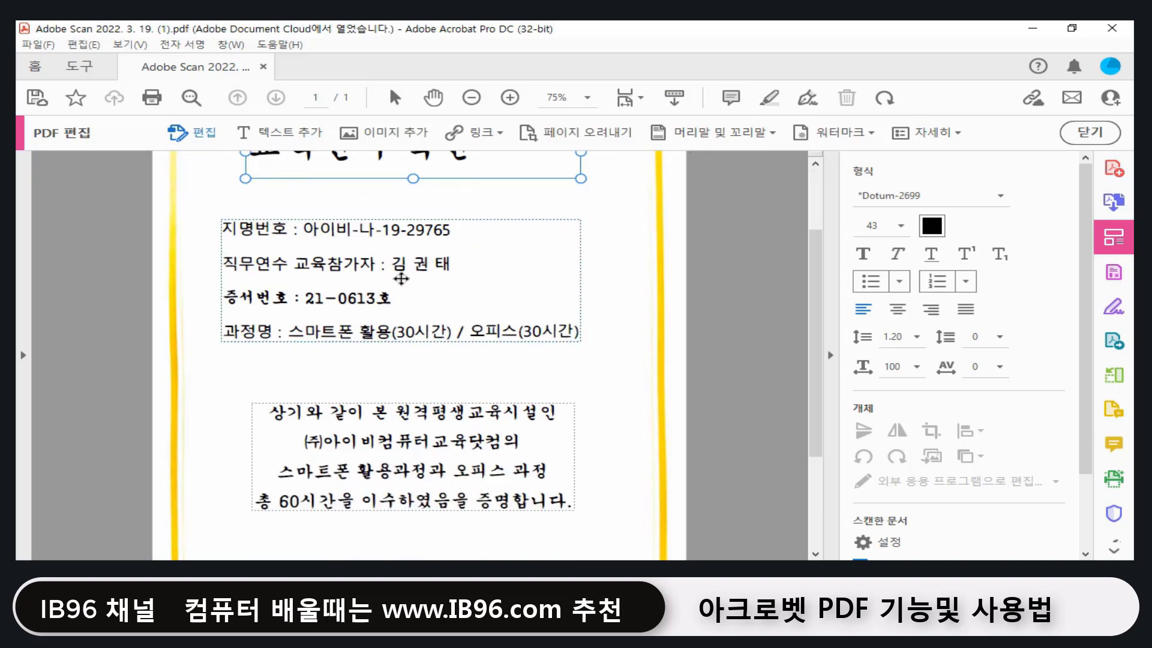
pyautogui.moveTo(453, 266); pyautogui.dragTo(391, 264)
pyautogui.write('홍 길 동')
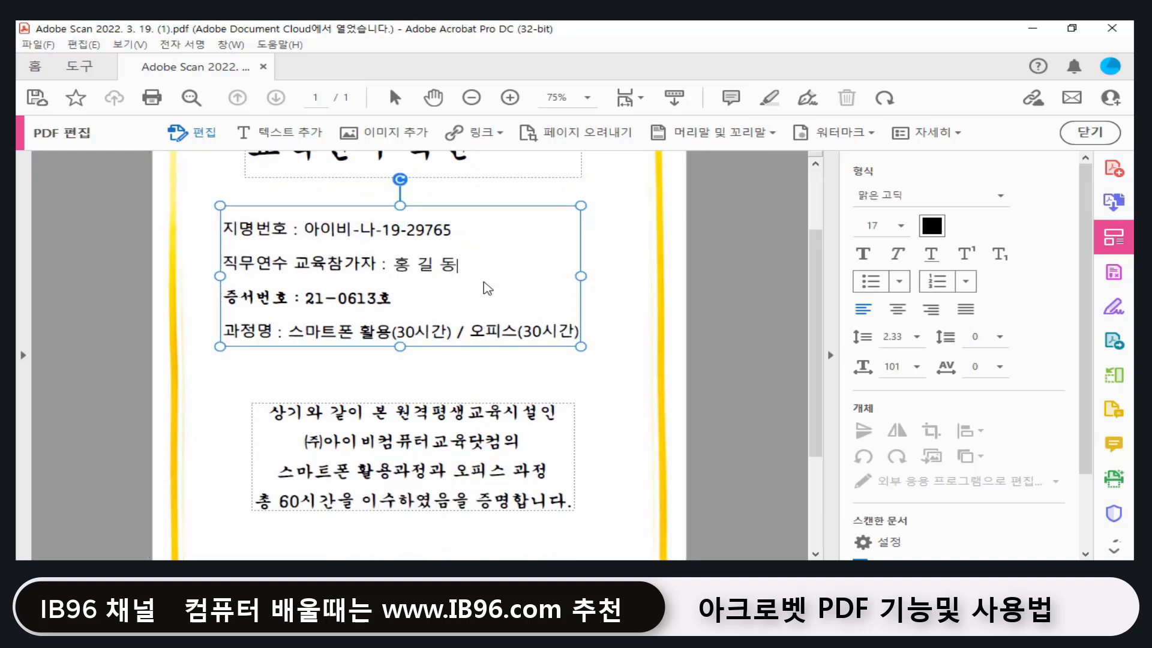